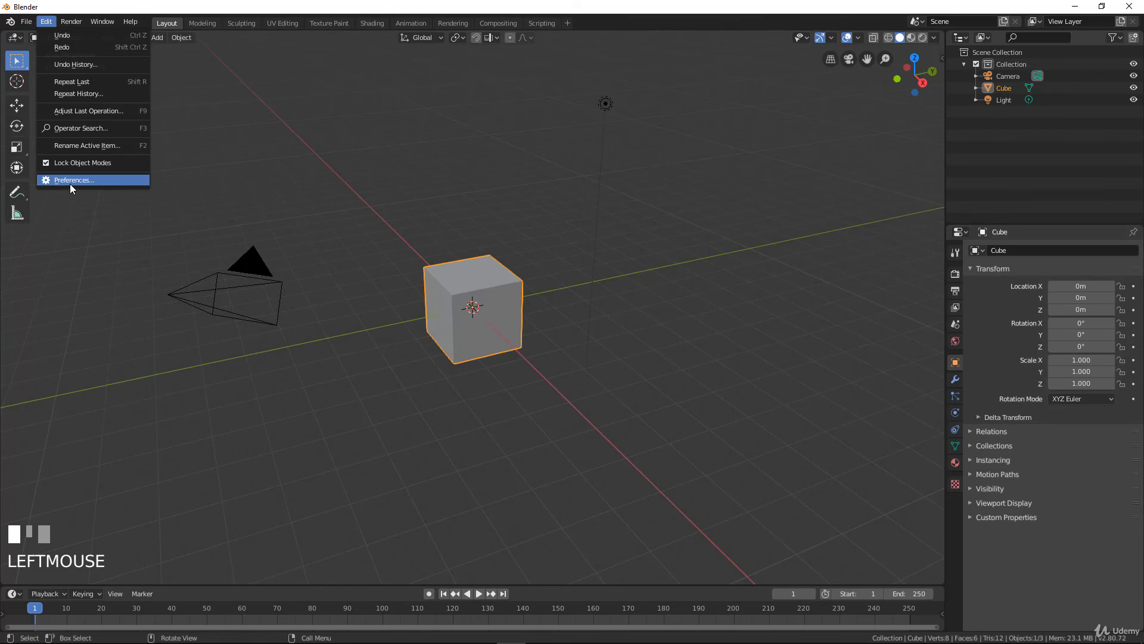
Open the Preferences window on its Interface section, widen it slightly and place it over the 3D viewport.
{"action": "left_click", "coordinate": [70, 180]}
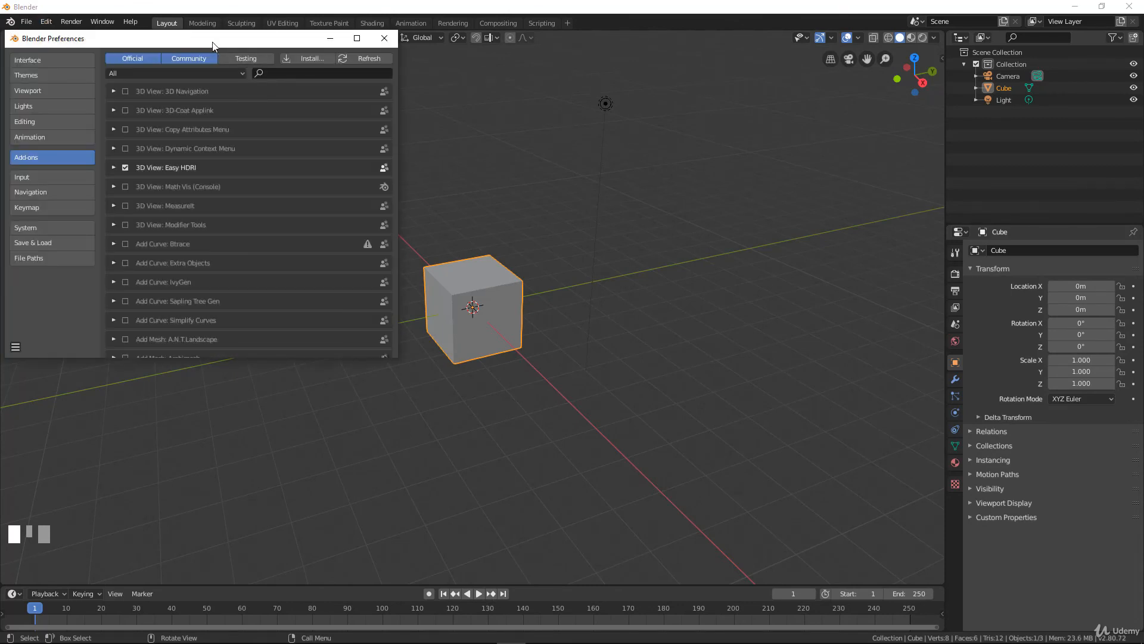
{"action": "left_click_drag", "start_coordinate": [211, 46], "coordinate": [612, 81]}
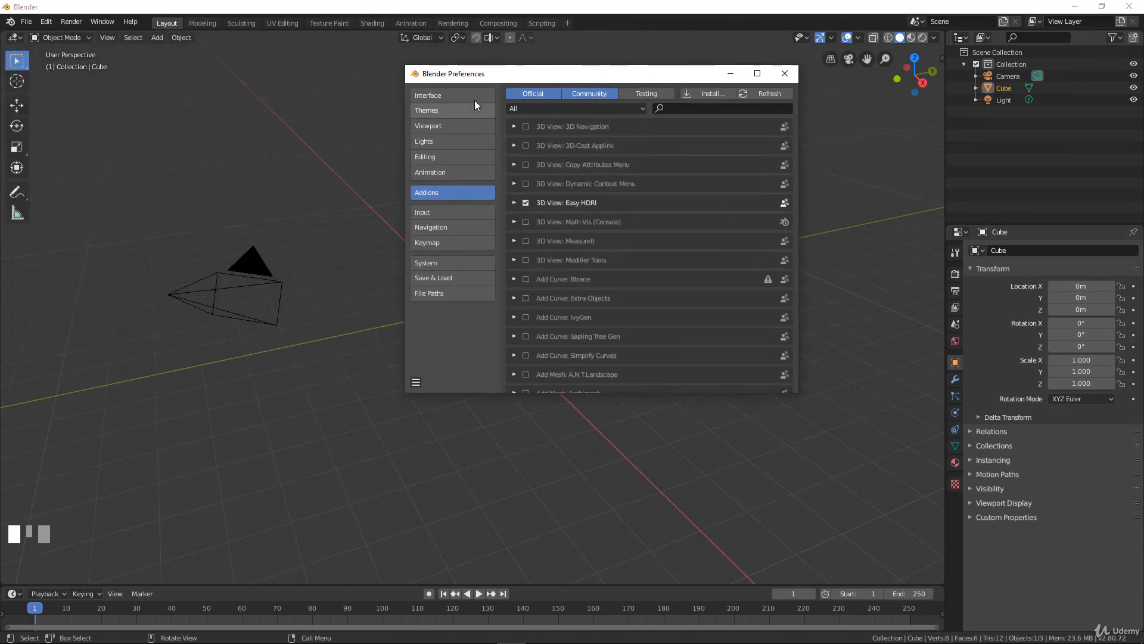
{"action": "left_click", "coordinate": [460, 95]}
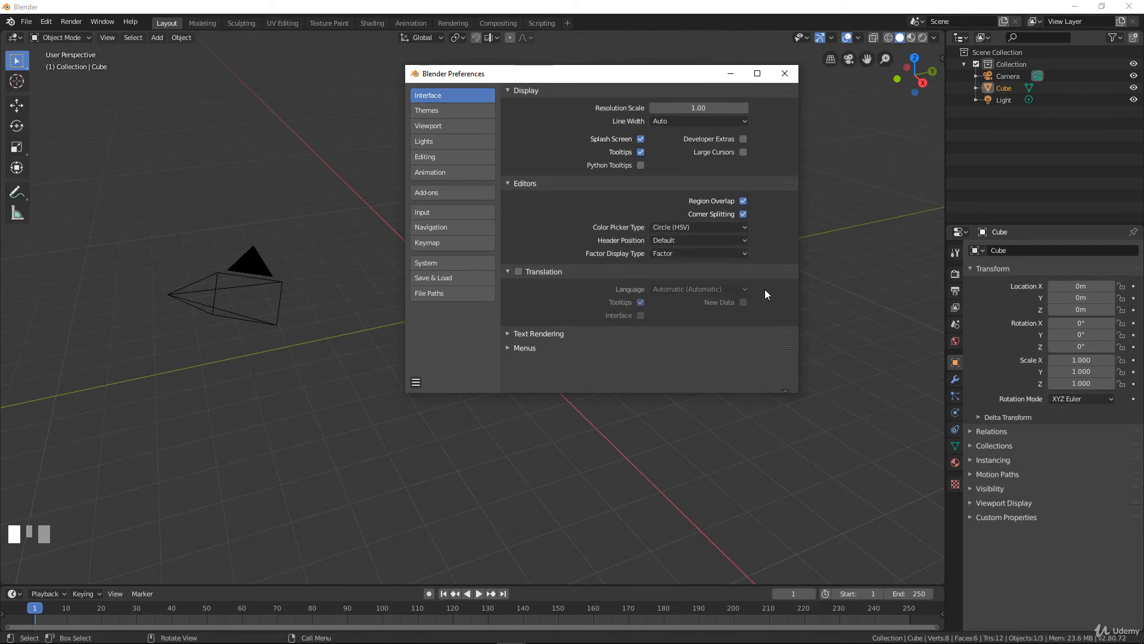
{"action": "left_click_drag", "start_coordinate": [802, 212], "coordinate": [829, 213]}
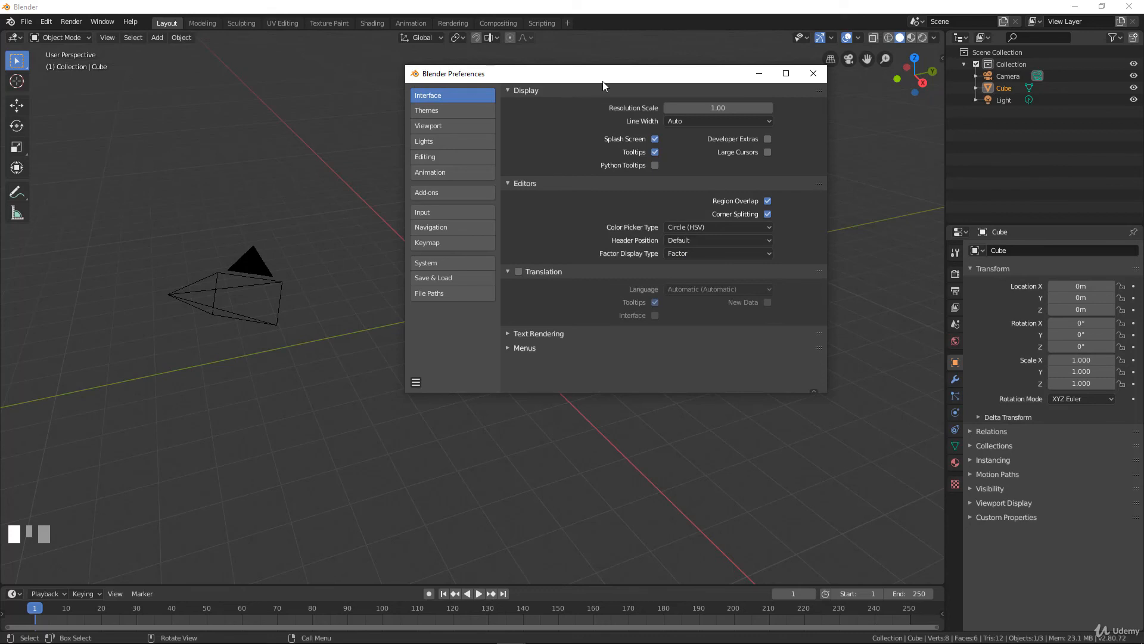
{"action": "left_click_drag", "start_coordinate": [603, 81], "coordinate": [560, 71]}
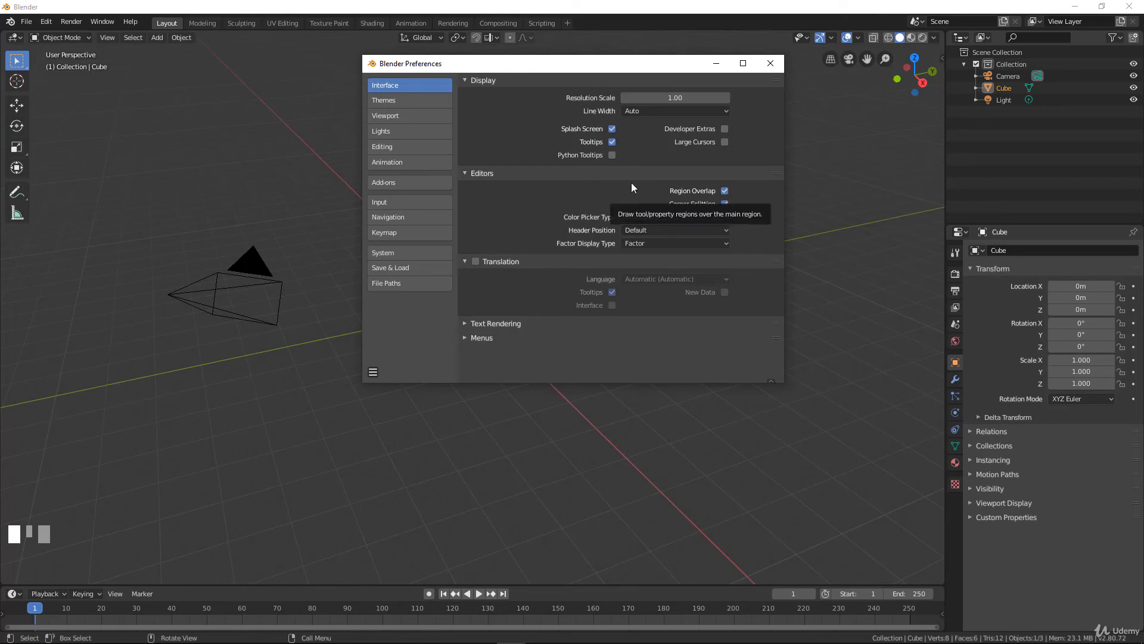
Try a Resolution Scale of 1.05 for the interface and set it back to 1.
{"action": "mouse_move", "coordinate": [675, 97]}
{"action": "left_mouse_down"}
{"action": "mouse_move", "coordinate": [724, 98]}
{"action": "mouse_move", "coordinate": [692, 97]}
{"action": "left_mouse_up"}
{"action": "left_click", "coordinate": [708, 100]}
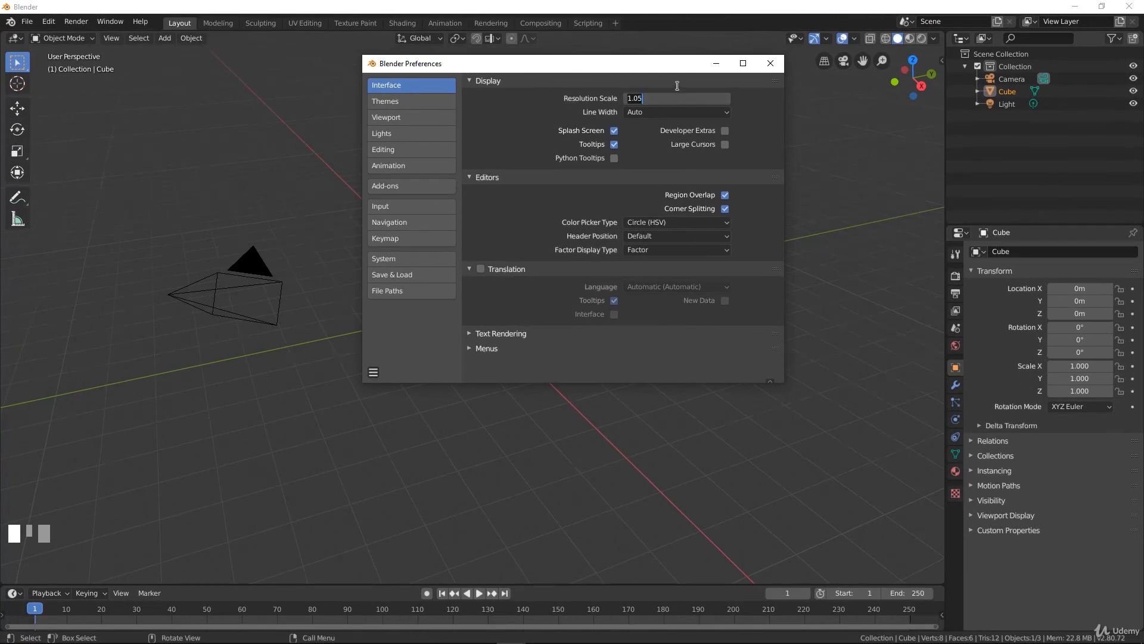
{"action": "type", "text": "1"}
{"action": "key", "text": "Return"}
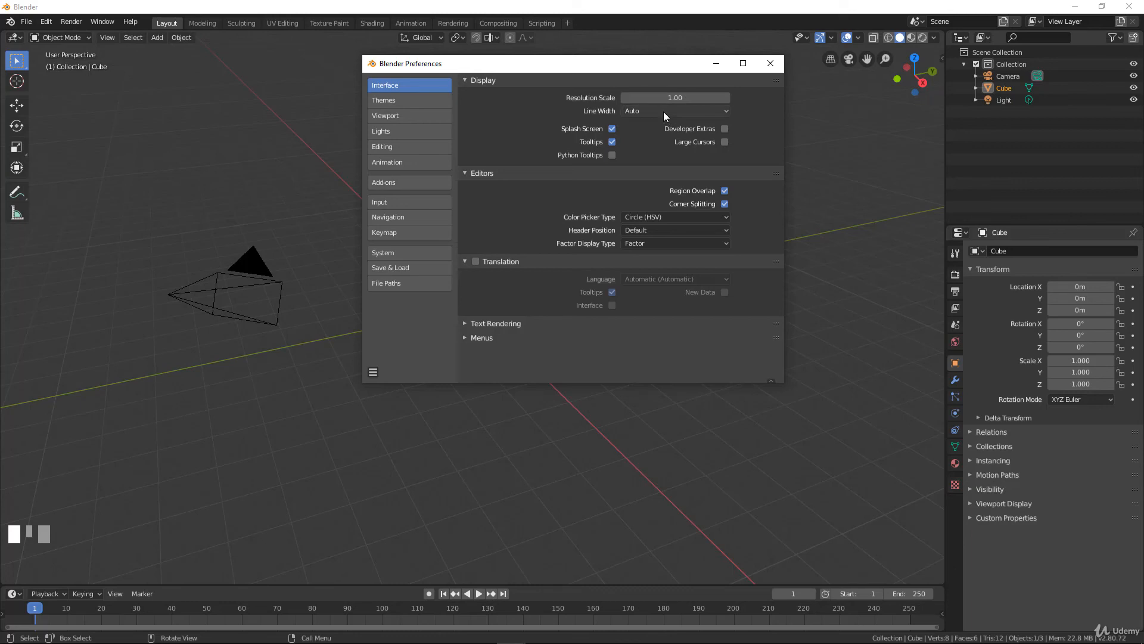
Turn Region Overlap off to compare the viewport's tool region and turn it back on.
{"action": "left_click", "coordinate": [613, 129]}
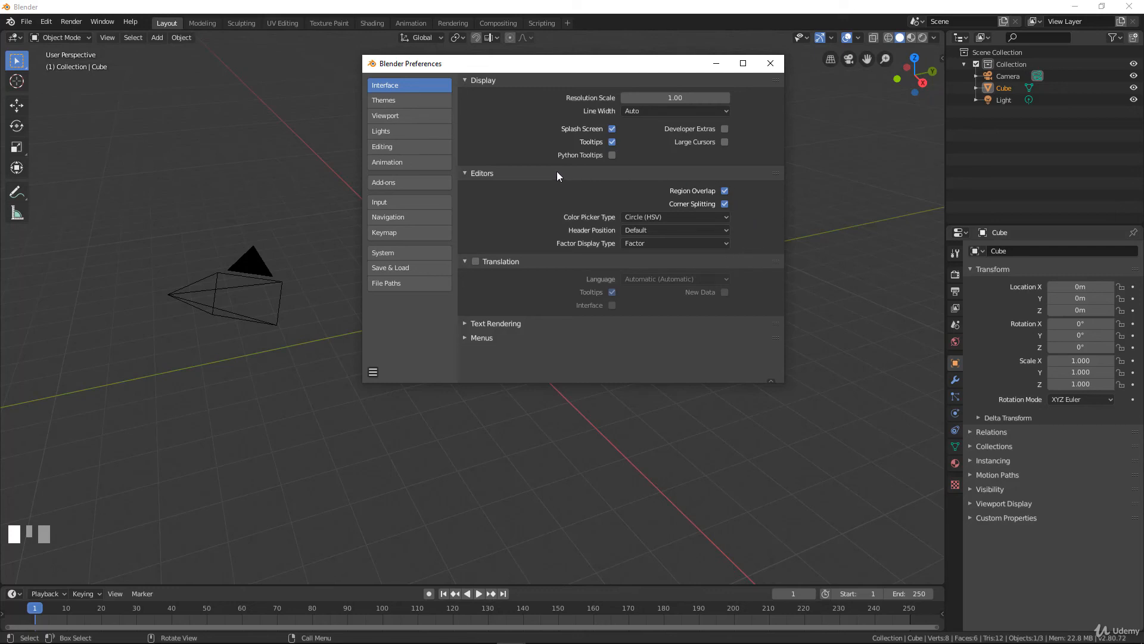
{"action": "left_click", "coordinate": [725, 191]}
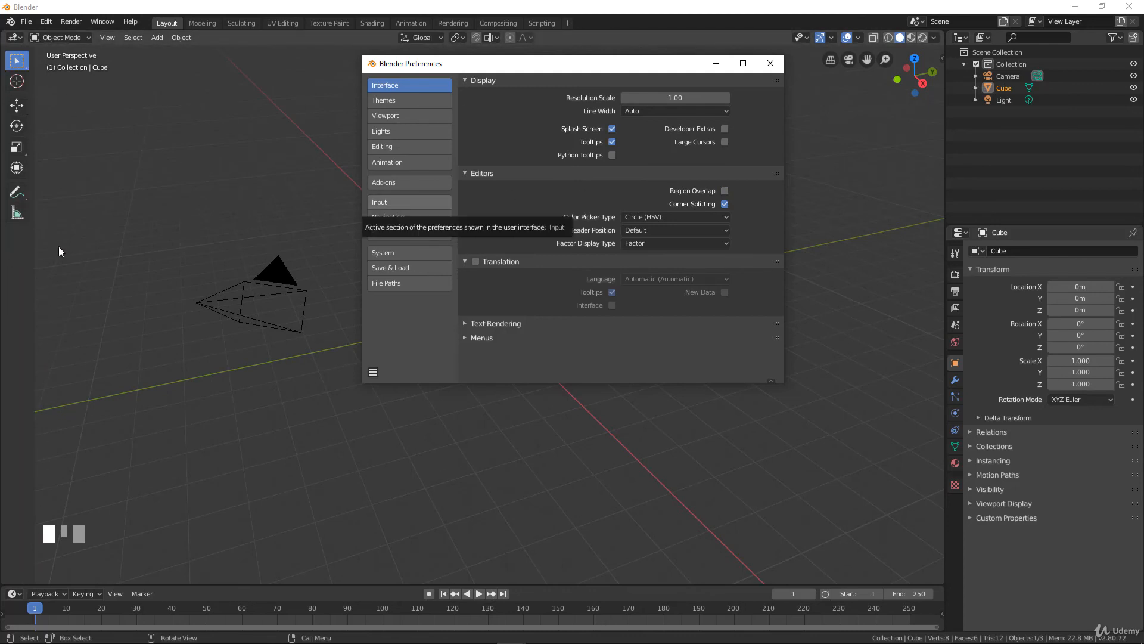
{"action": "left_click", "coordinate": [725, 191]}
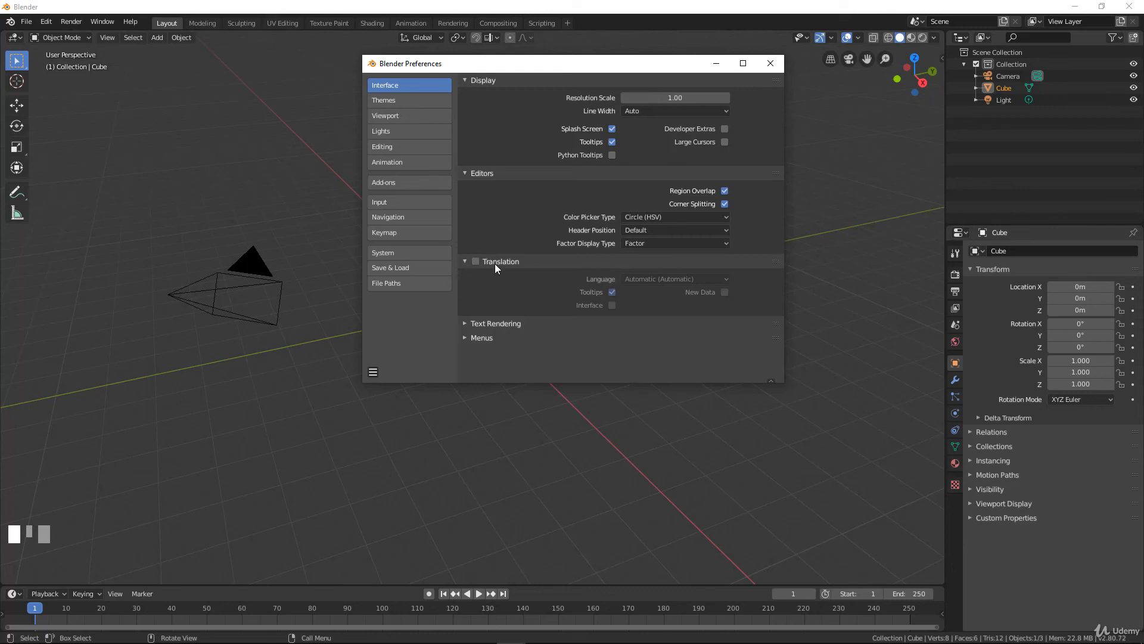
Examine the Text Rendering options and the Menus options, including Open on Mouse Over and Pie Menus, collapsing each section again.
{"action": "left_click", "coordinate": [469, 322]}
{"action": "scroll", "coordinate": [517, 305], "scroll_direction": "down", "scroll_amount": 1}
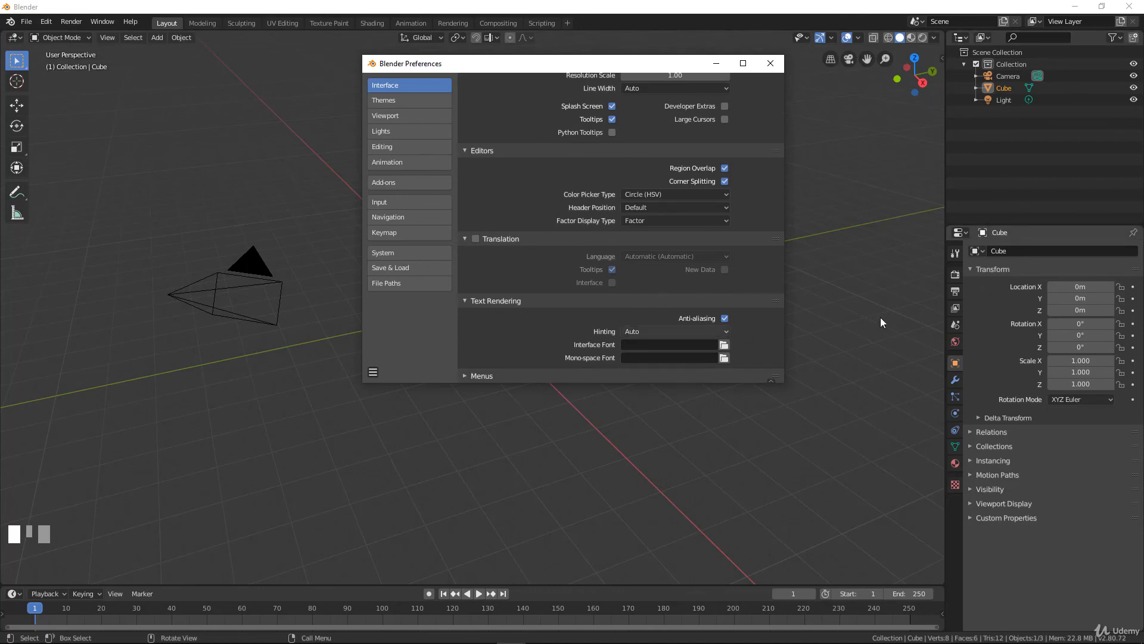
{"action": "left_click", "coordinate": [469, 301]}
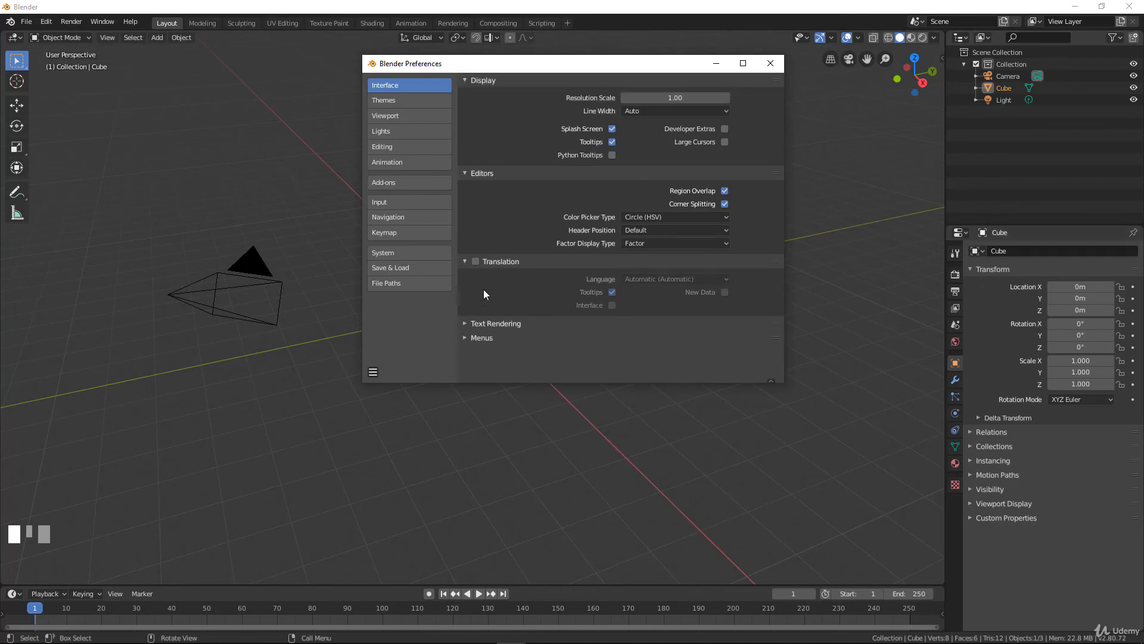
{"action": "left_click", "coordinate": [467, 338]}
{"action": "scroll", "coordinate": [500, 295], "scroll_direction": "down", "scroll_amount": 2}
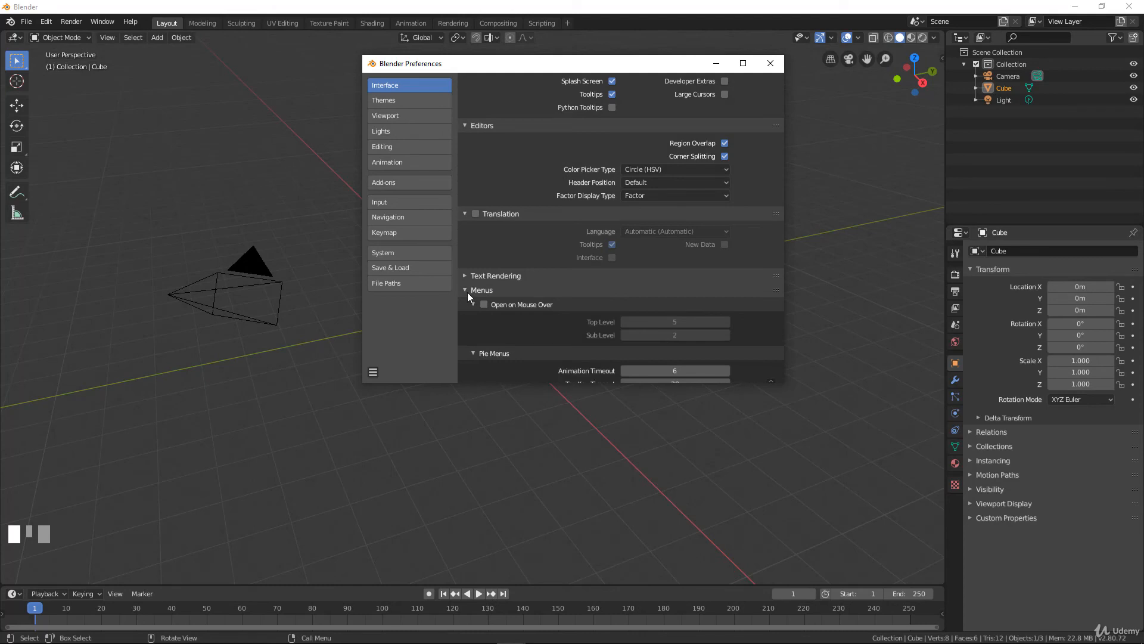
{"action": "left_click", "coordinate": [468, 292]}
{"action": "left_click", "coordinate": [466, 337]}
{"action": "scroll", "coordinate": [593, 285], "scroll_direction": "down", "scroll_amount": 4}
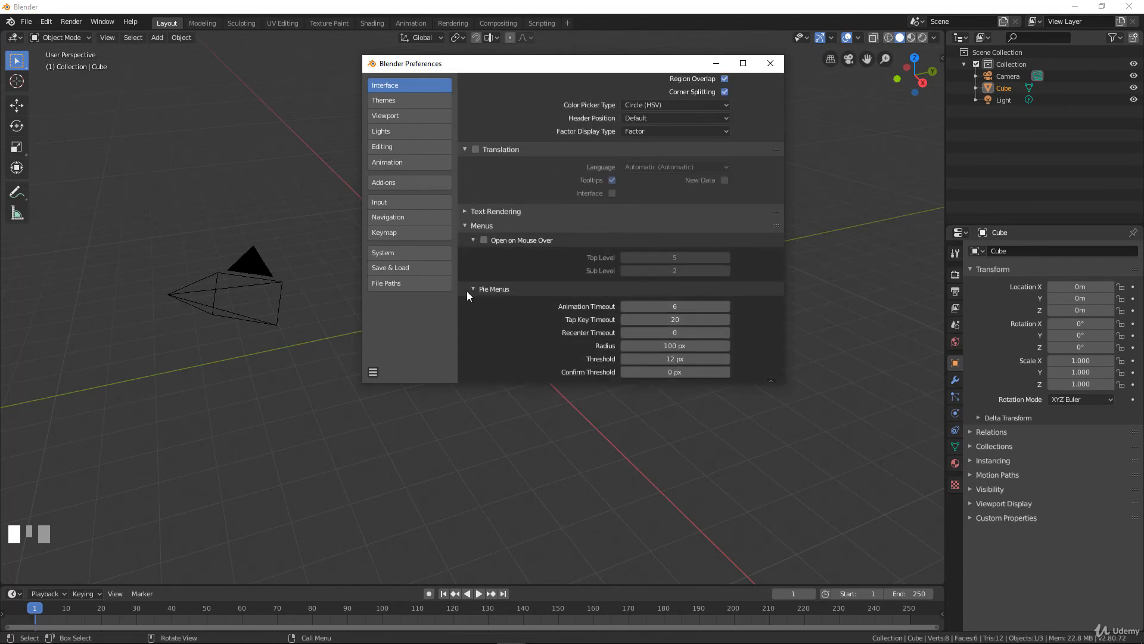
{"action": "left_click", "coordinate": [466, 226]}
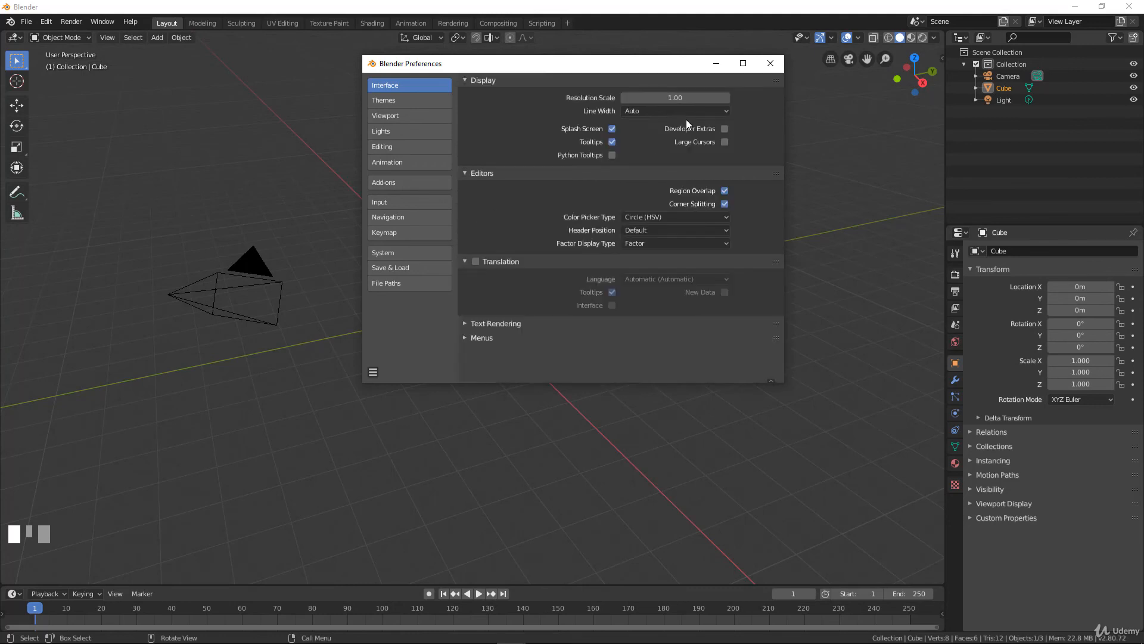
Minimize the Preferences window and switch the cube to Edit Mode using the mode pie menu.
{"action": "left_click", "coordinate": [720, 62]}
{"action": "scroll", "coordinate": [480, 292], "scroll_direction": "down", "scroll_amount": 2}
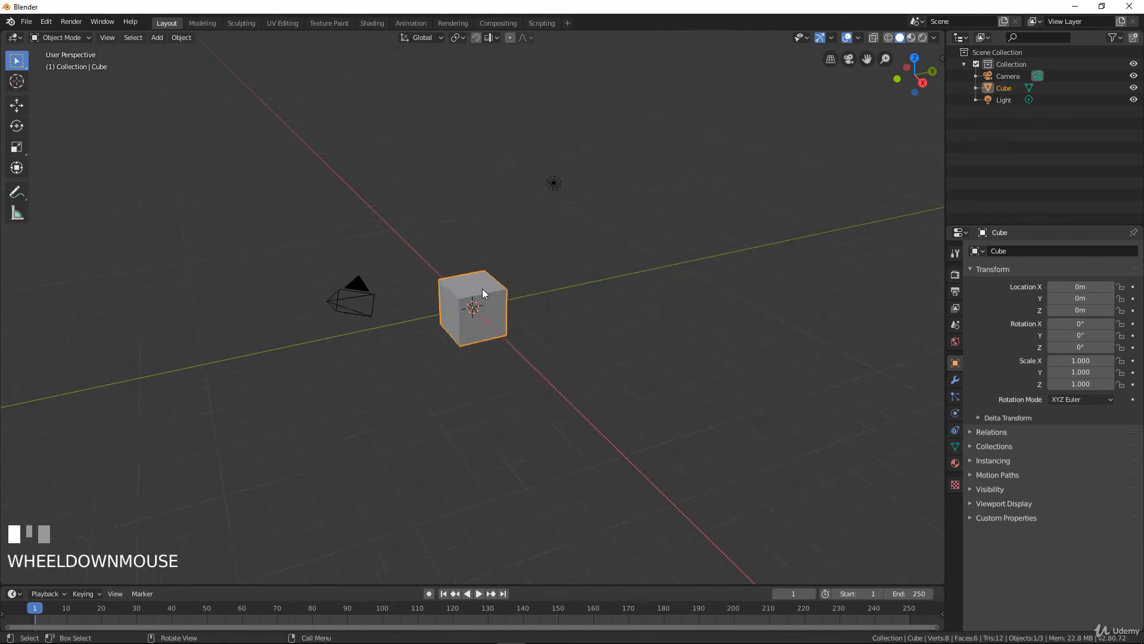
{"action": "scroll", "coordinate": [483, 292], "scroll_direction": "up", "scroll_amount": 2}
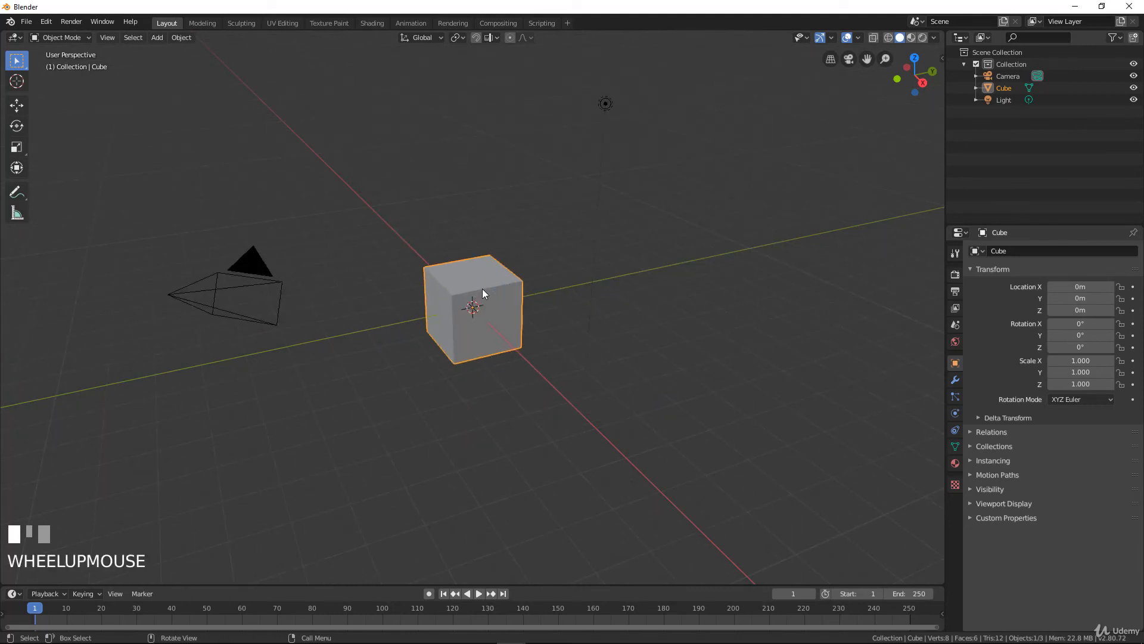
{"action": "middle_click_drag", "start_coordinate": [450, 258], "coordinate": [441, 280]}
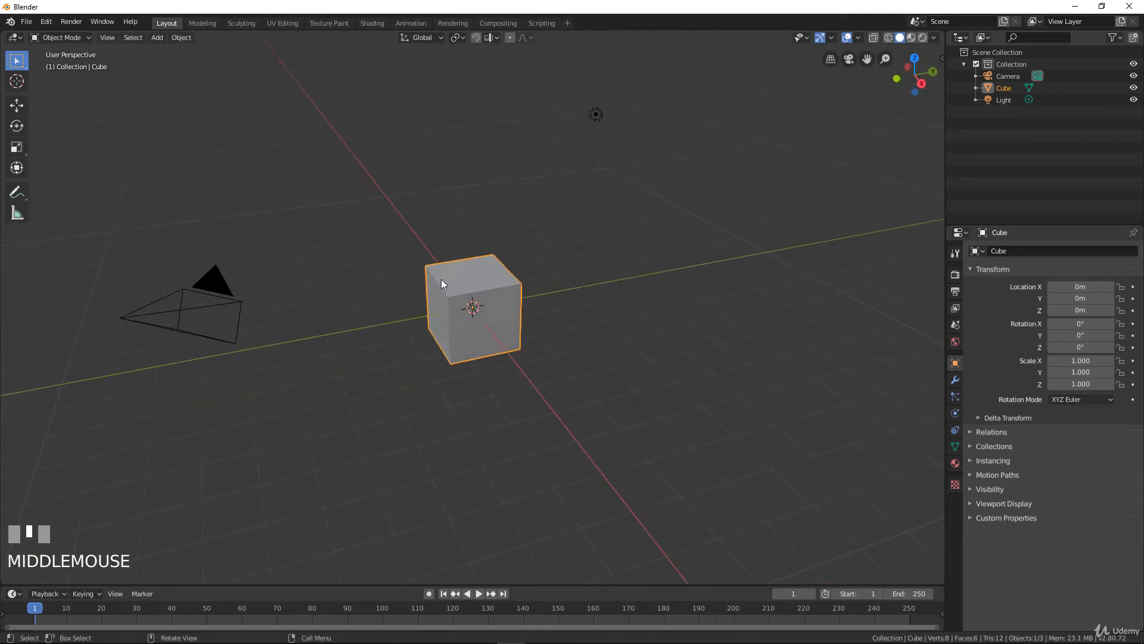
{"action": "key", "text": "Tab"}
{"action": "key", "text": "Tab"}
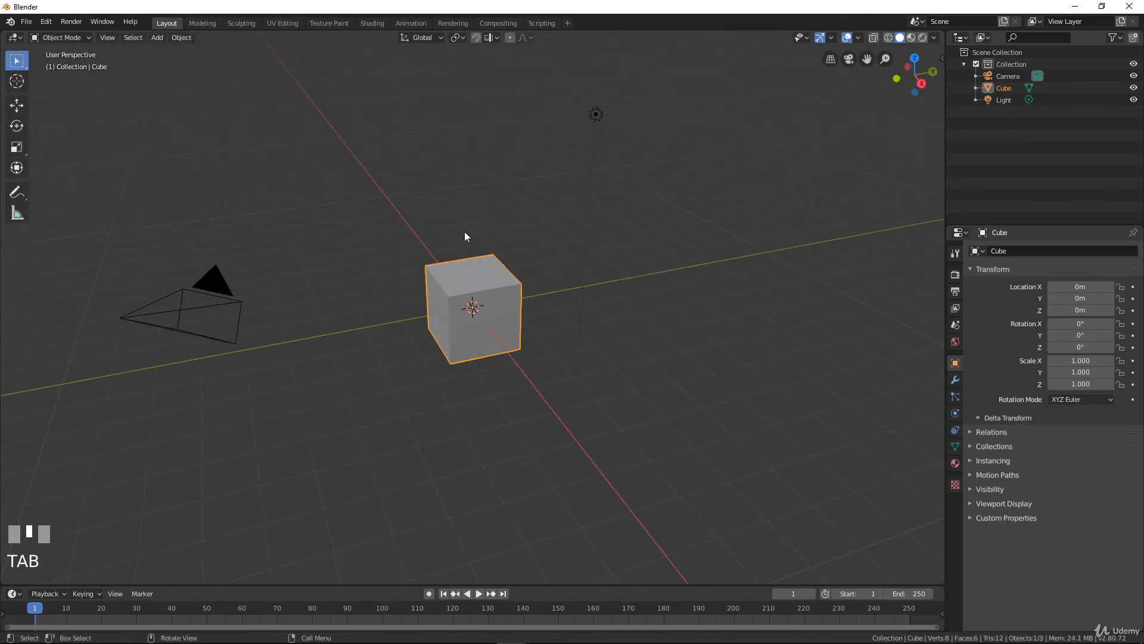
{"action": "key", "text": "ctrl+Tab"}
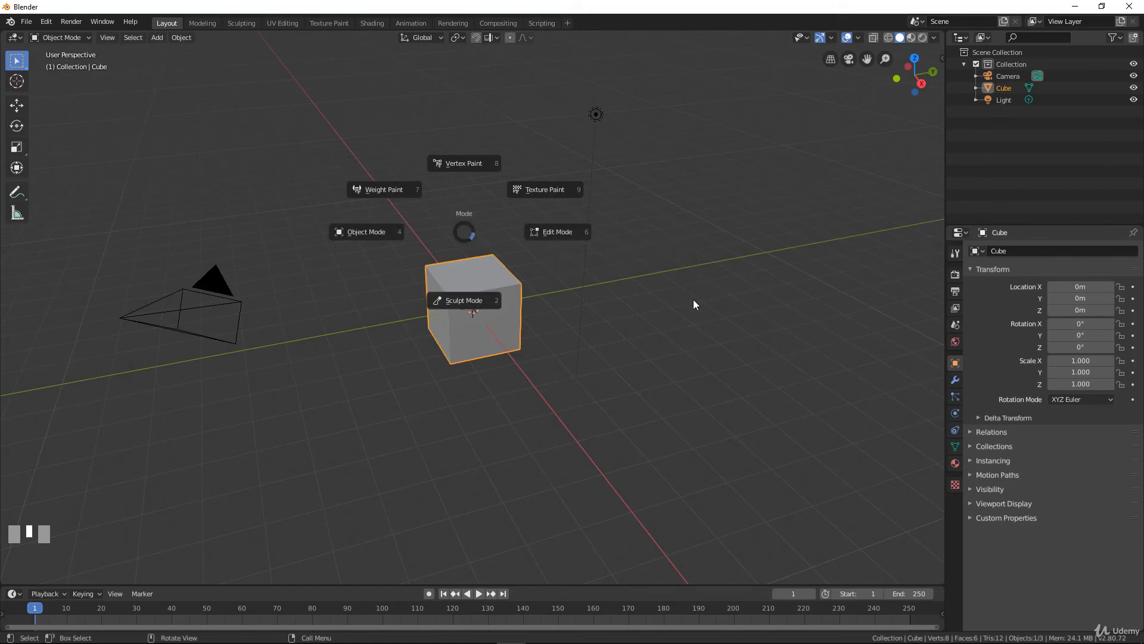
{"action": "left_click", "coordinate": [742, 228]}
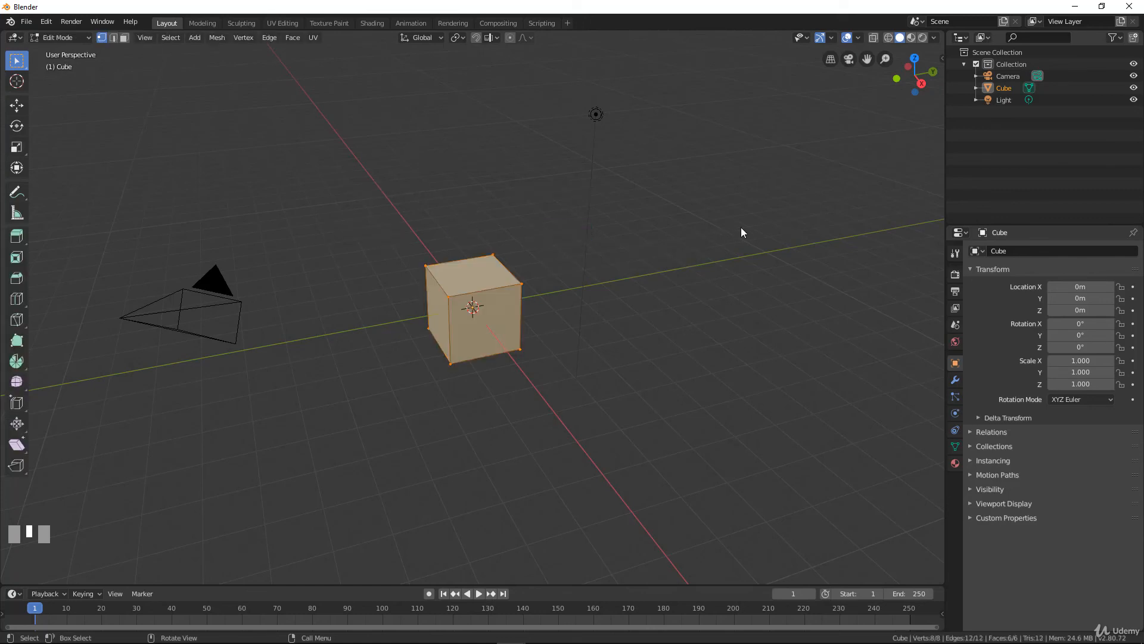
Try Rendered viewport shading from the shading pie menu and return to Solid.
{"action": "key", "text": "z"}
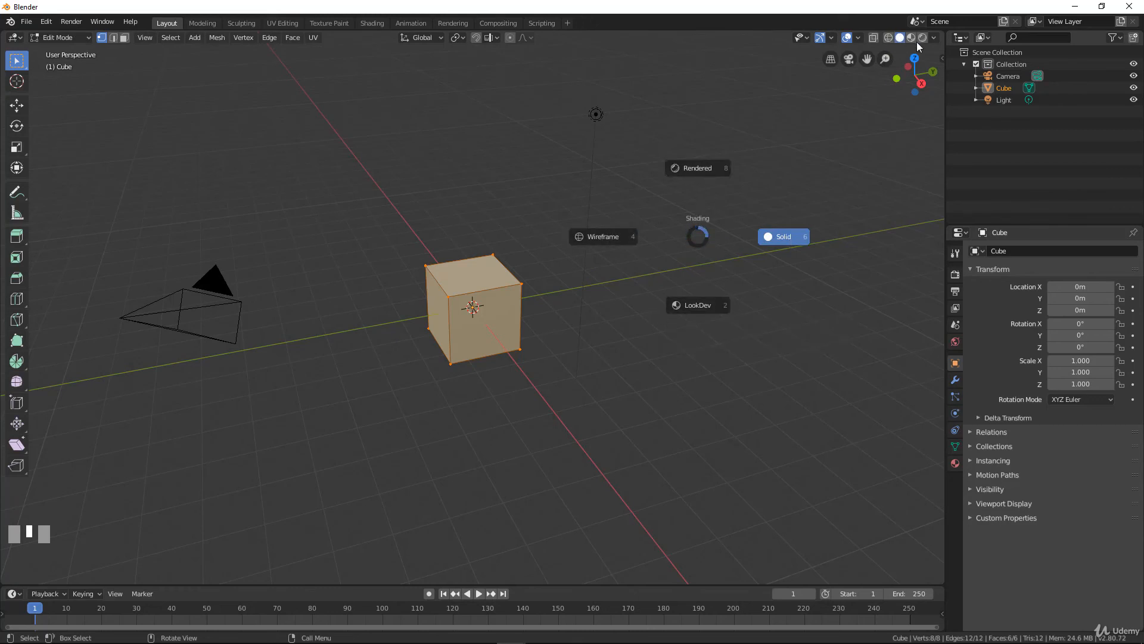
{"action": "right_click", "coordinate": [656, 116]}
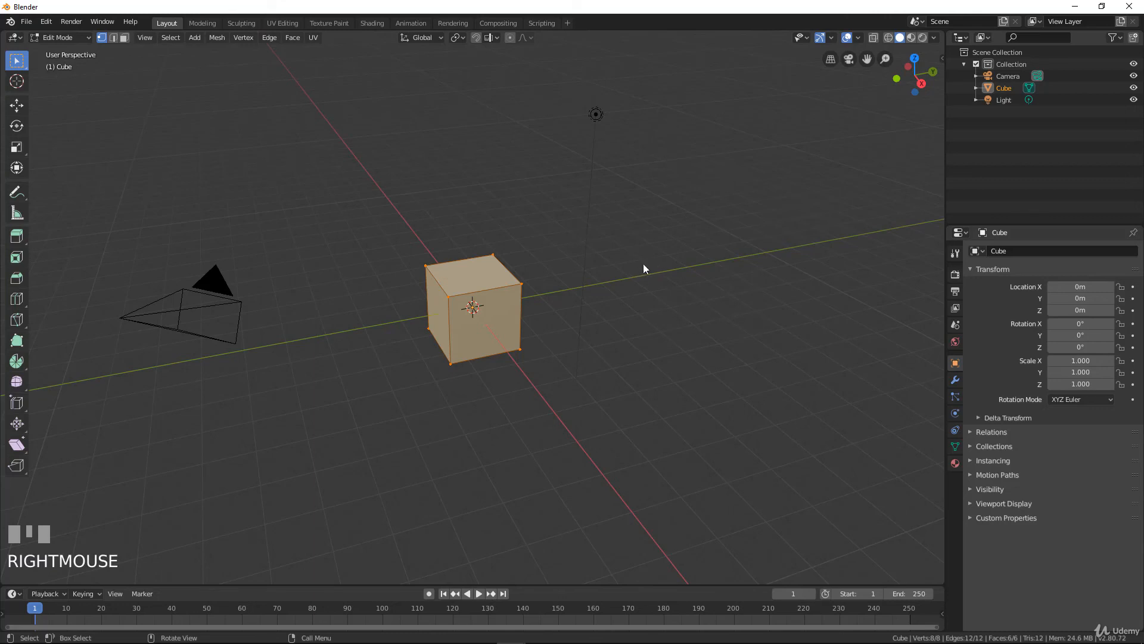
{"action": "key", "text": "z"}
{"action": "left_click", "coordinate": [670, 242]}
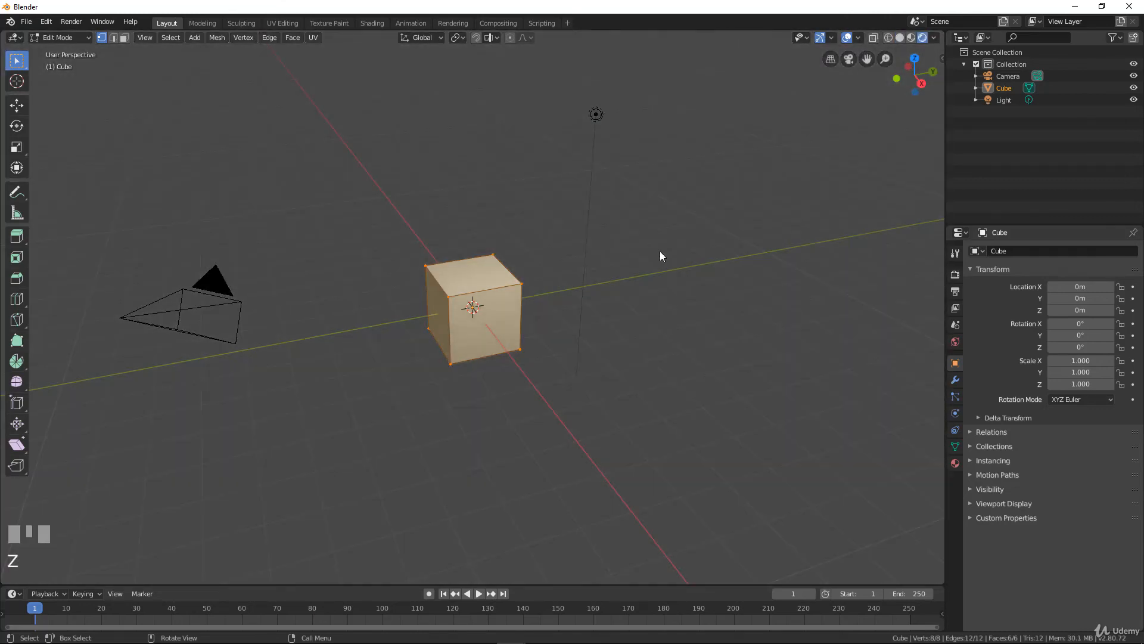
{"action": "key", "text": "z"}
{"action": "left_click", "coordinate": [757, 257]}
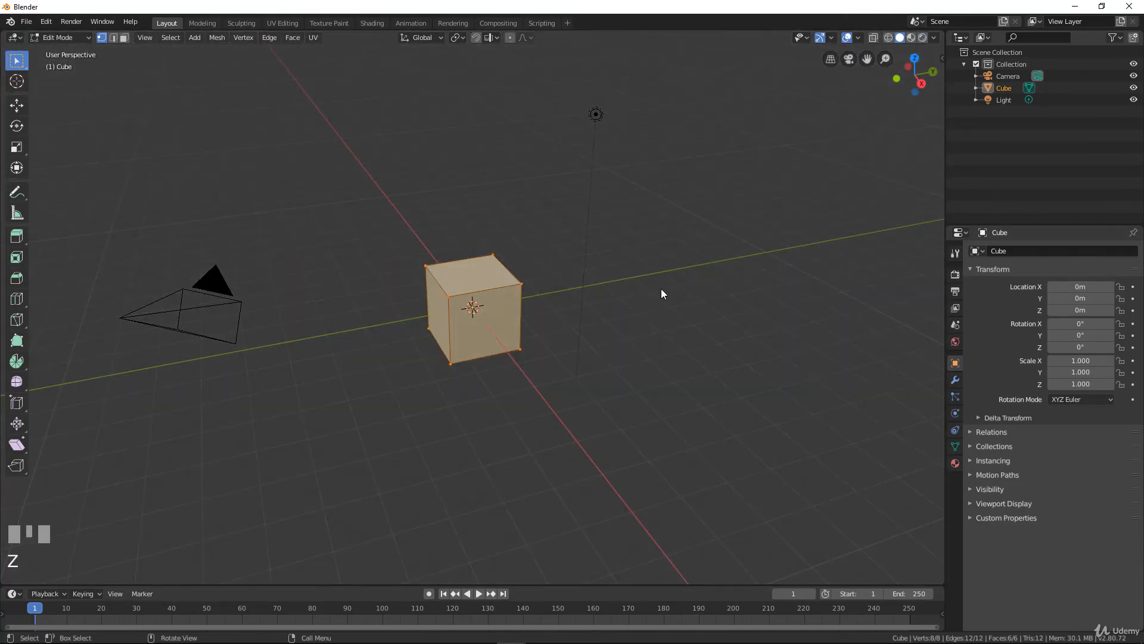
Set the viewport shading to Wireframe with the shading pie menu, toggling through Solid once and ending on Wireframe.
{"action": "key", "text": "z"}
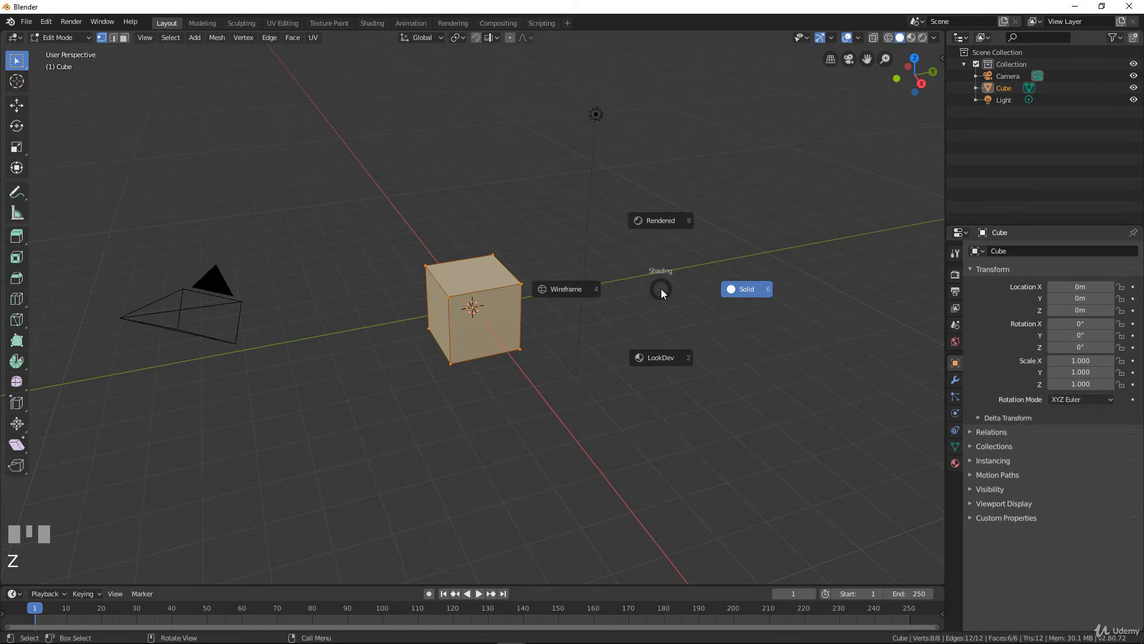
{"action": "left_click", "coordinate": [560, 289]}
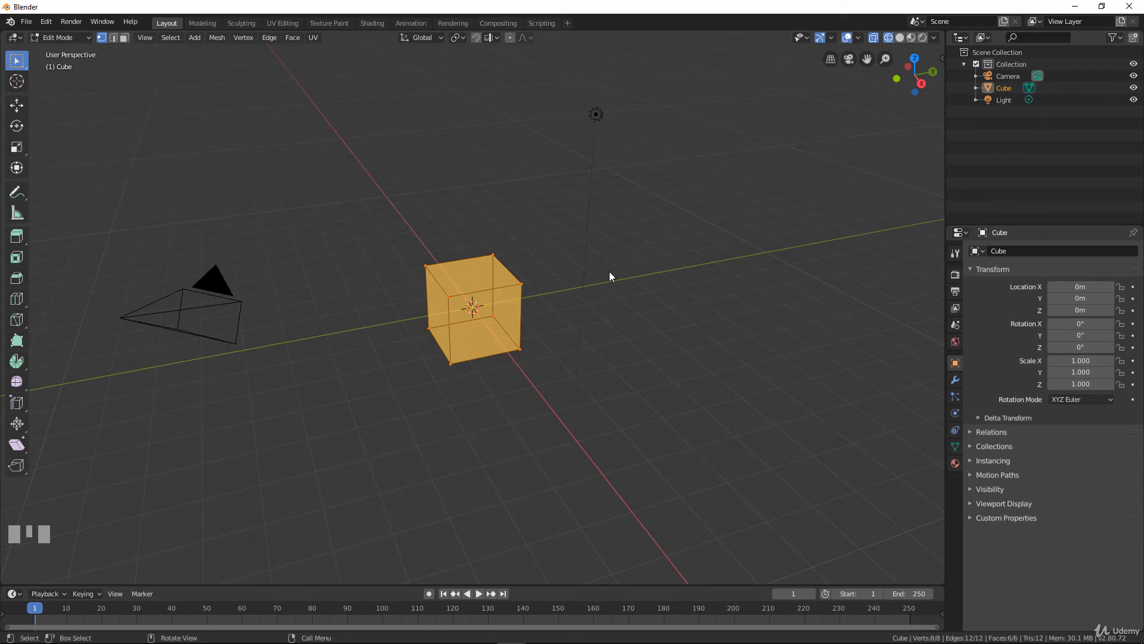
{"action": "key", "text": "z"}
{"action": "key", "text": "z"}
{"action": "key", "text": "z"}
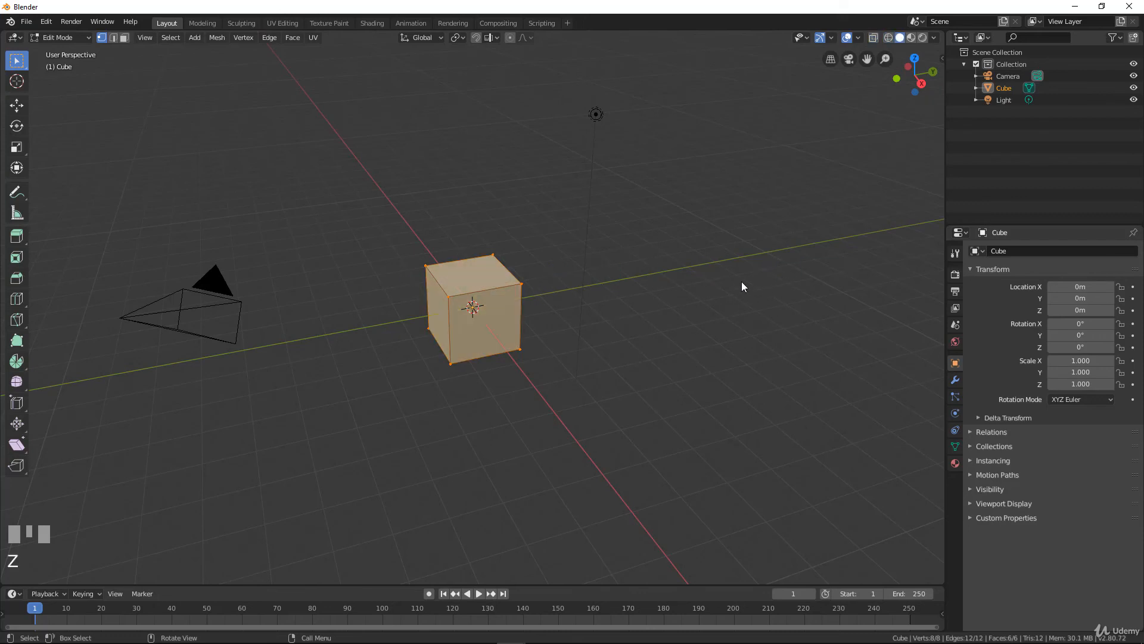
{"action": "key", "text": "z"}
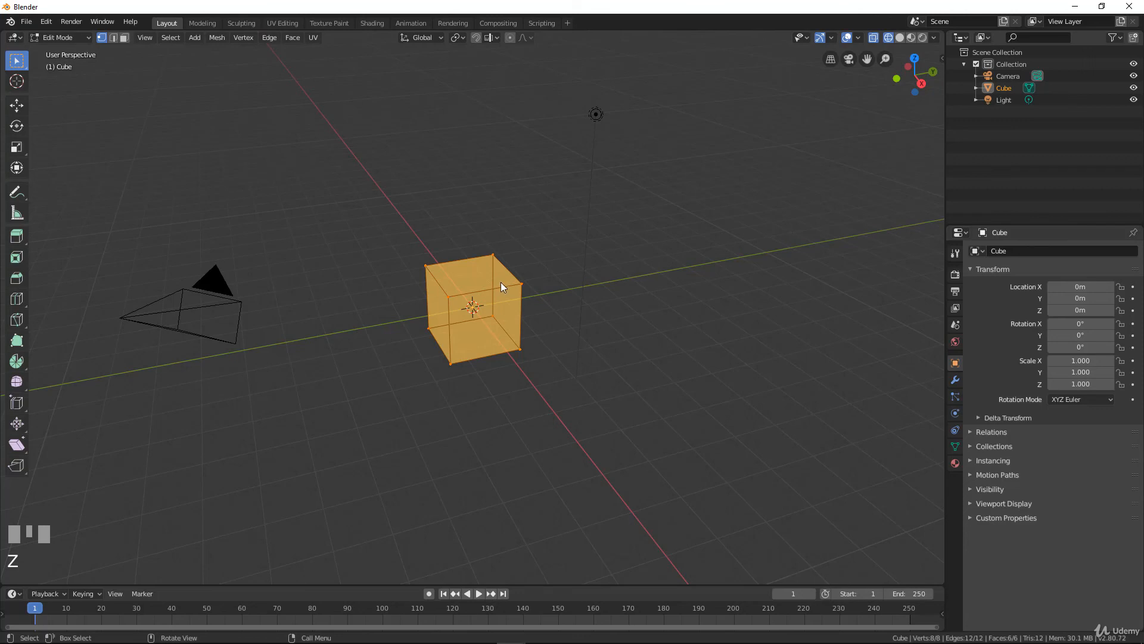
Restore the Preferences window, review the Pie Menus settings under Menus and collapse the Pie Menus group.
{"action": "mouse_move", "coordinate": [516, 629]}
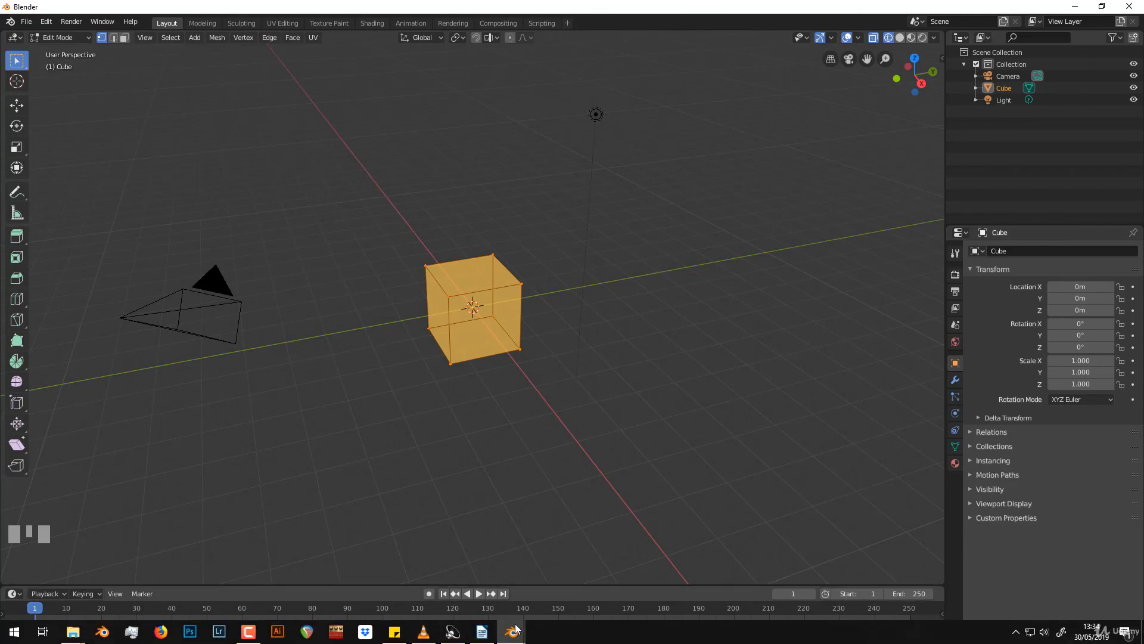
{"action": "left_click", "coordinate": [577, 535]}
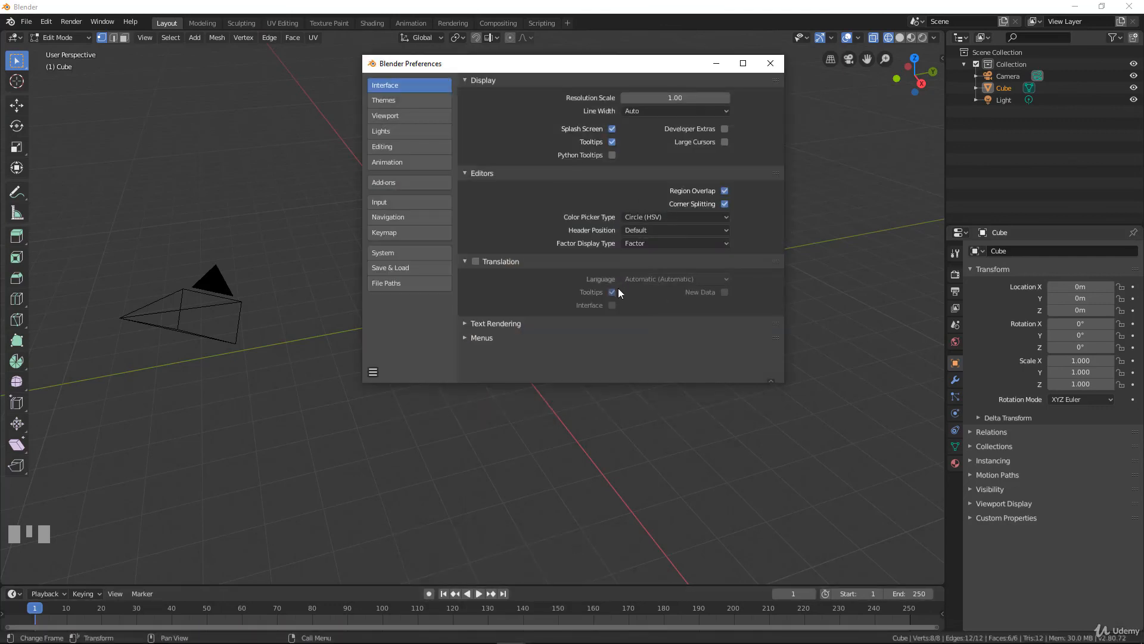
{"action": "left_click", "coordinate": [467, 336]}
{"action": "scroll", "coordinate": [602, 331], "scroll_direction": "down", "scroll_amount": 3}
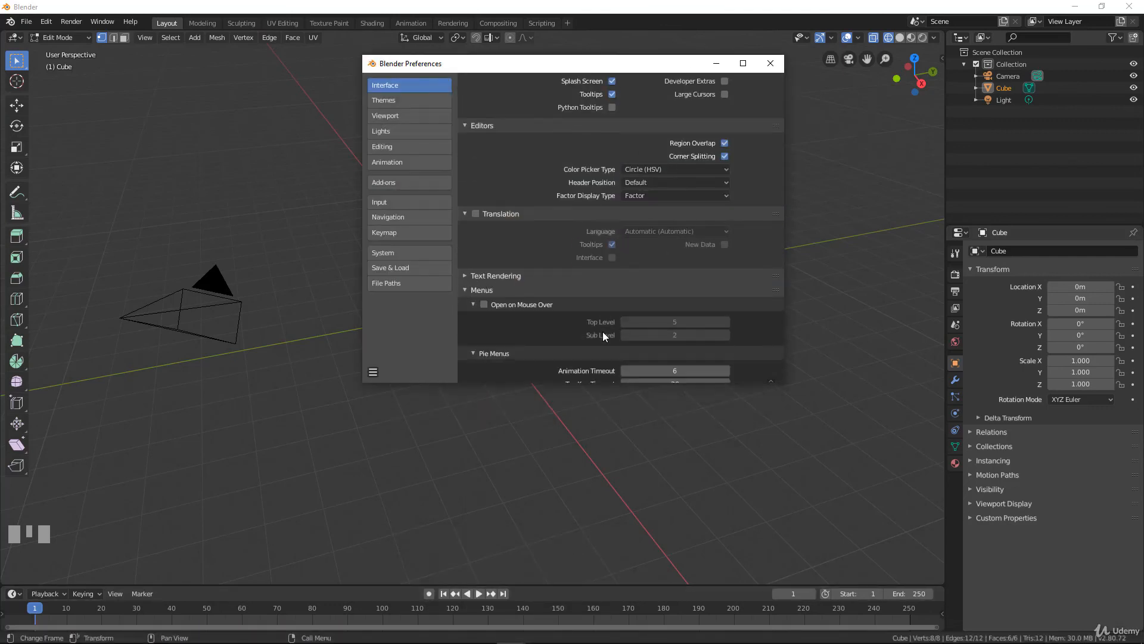
{"action": "scroll", "coordinate": [668, 347], "scroll_direction": "down", "scroll_amount": 1}
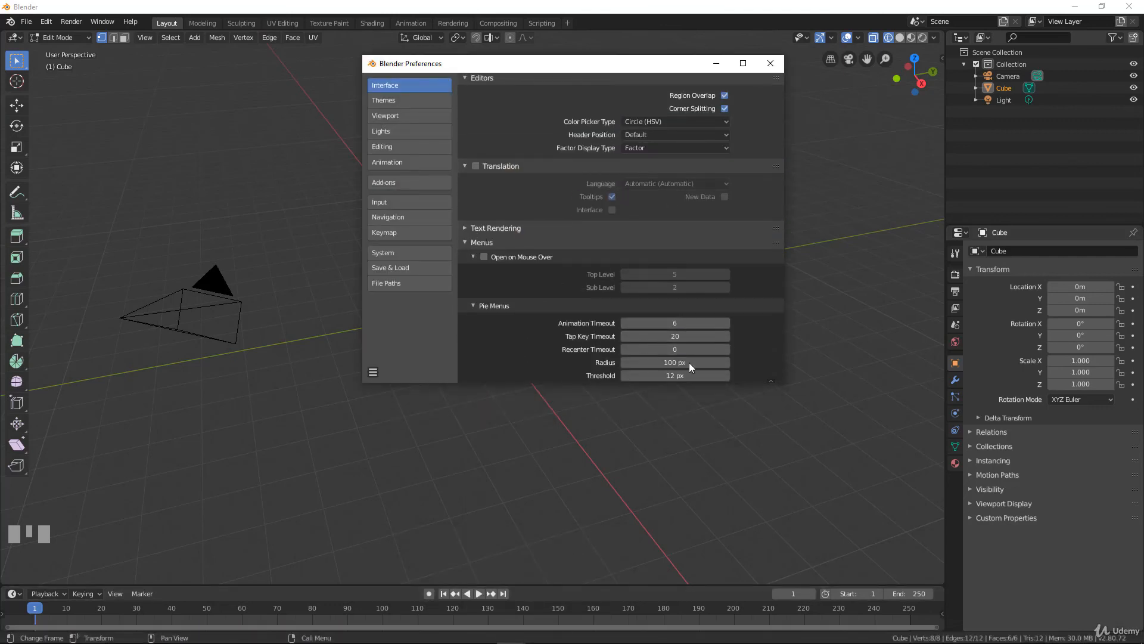
{"action": "left_click", "coordinate": [466, 306]}
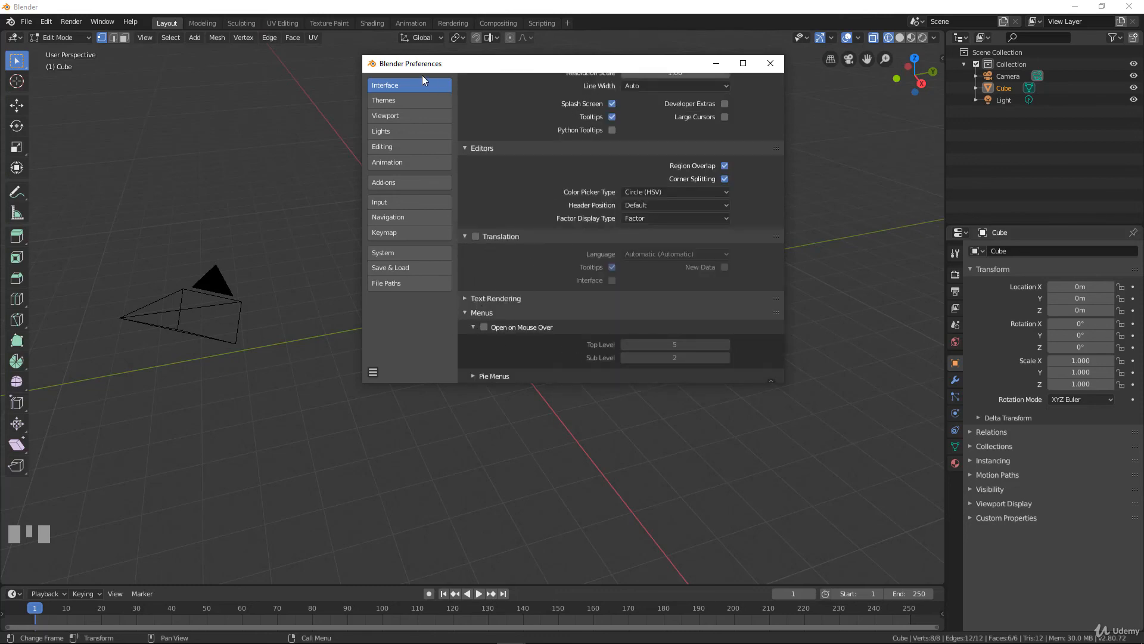
Show the Themes section of the preferences.
{"action": "left_click", "coordinate": [409, 100]}
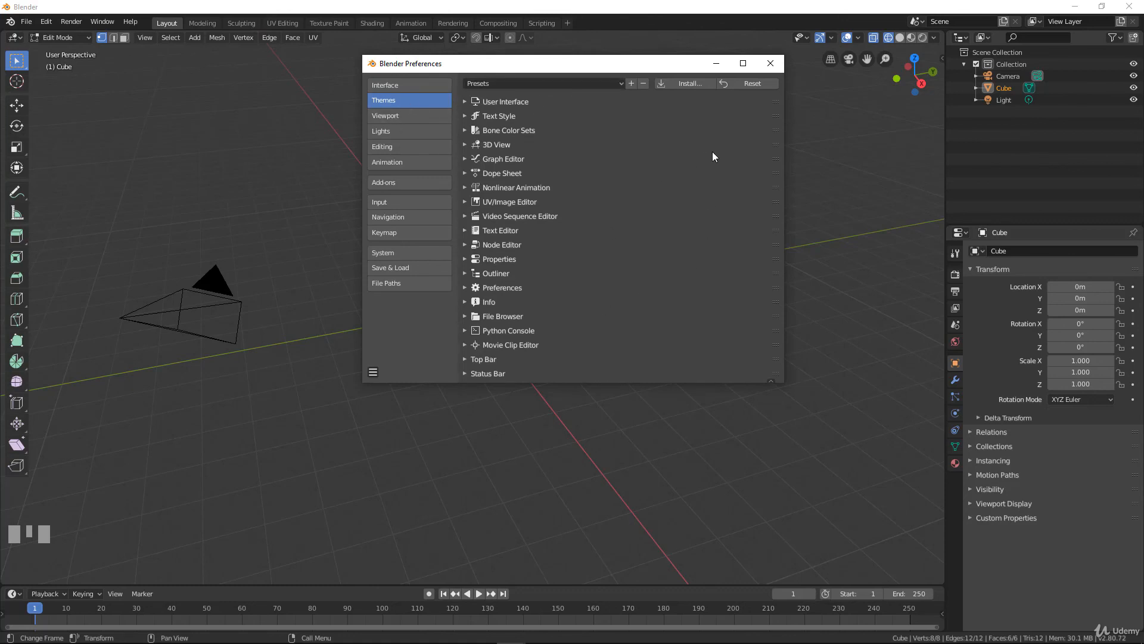
Try the Blender Light theme preset and switch back to Blender Dark.
{"action": "left_click", "coordinate": [613, 78]}
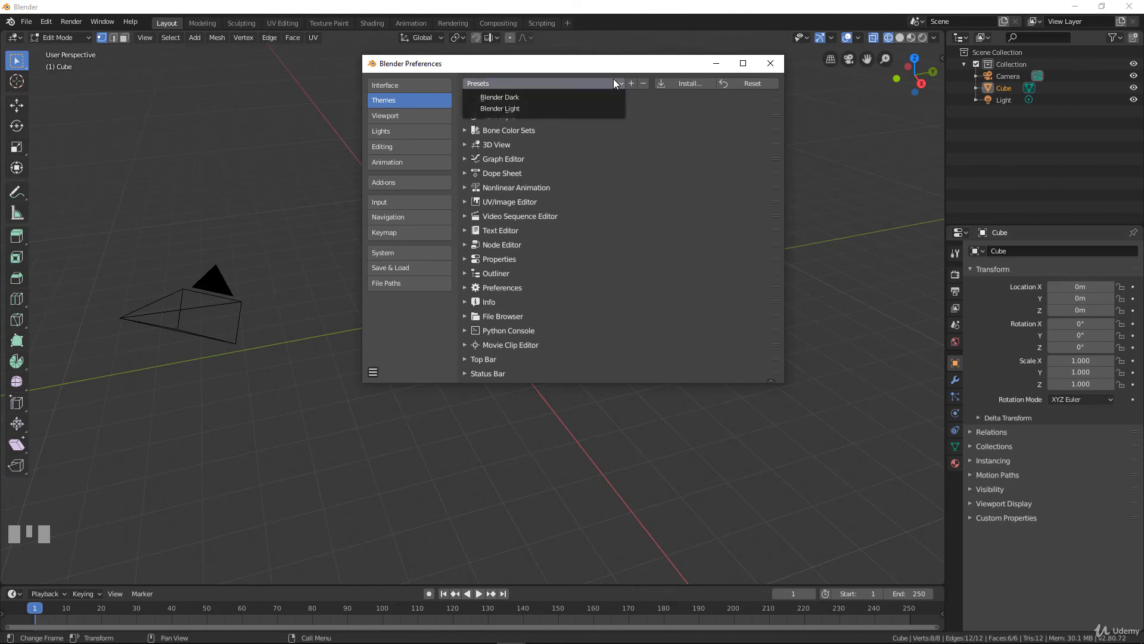
{"action": "left_click", "coordinate": [520, 108]}
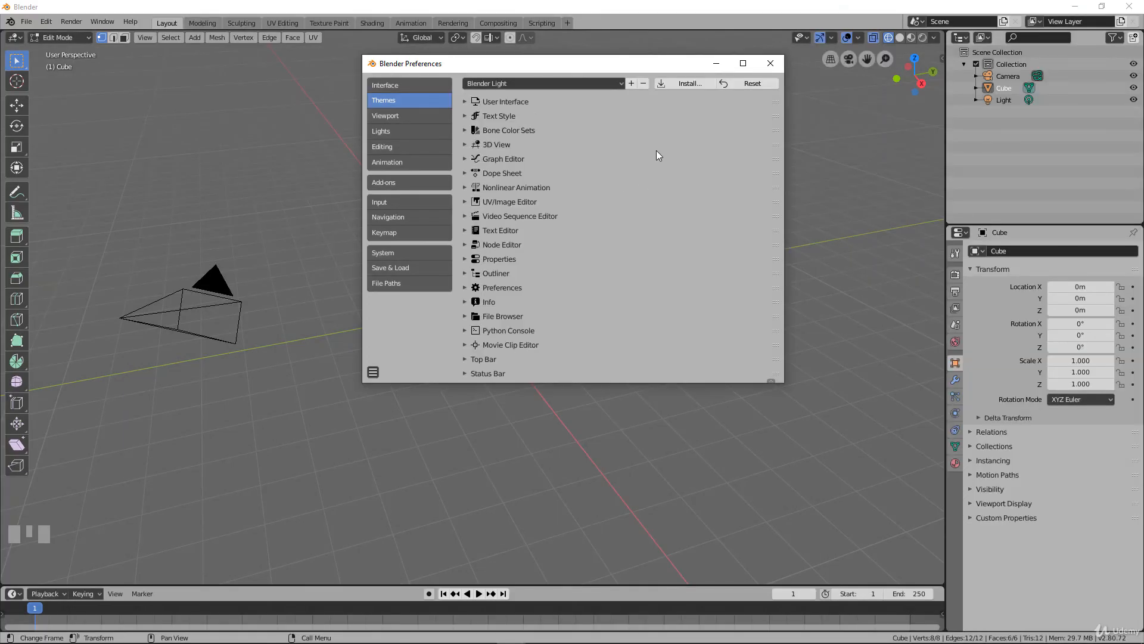
{"action": "left_click", "coordinate": [592, 80]}
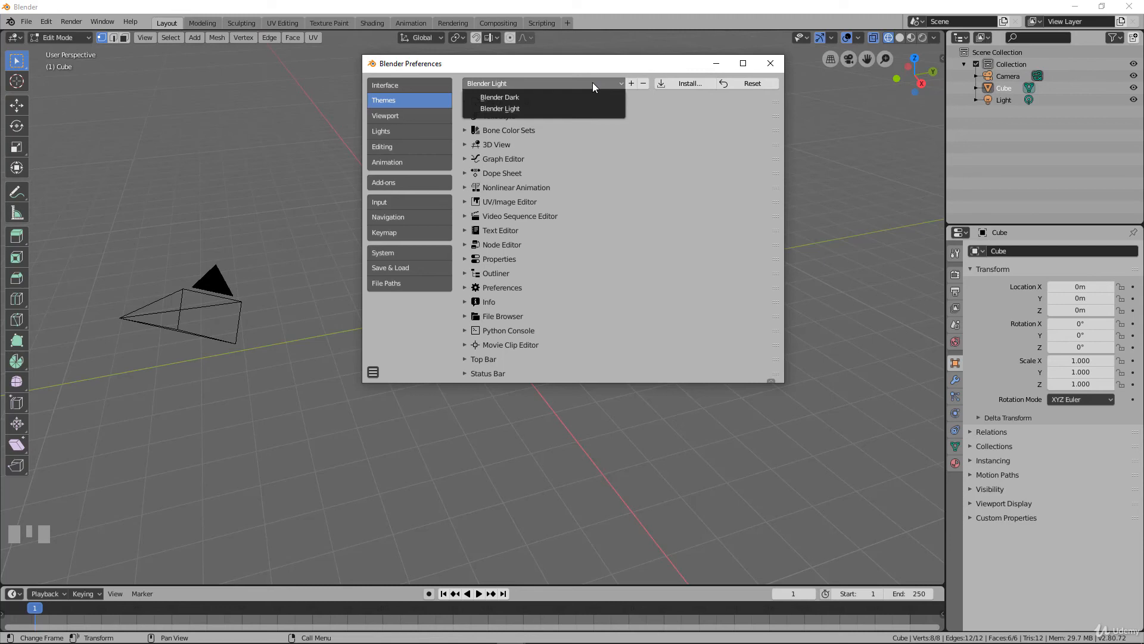
{"action": "left_click", "coordinate": [566, 97]}
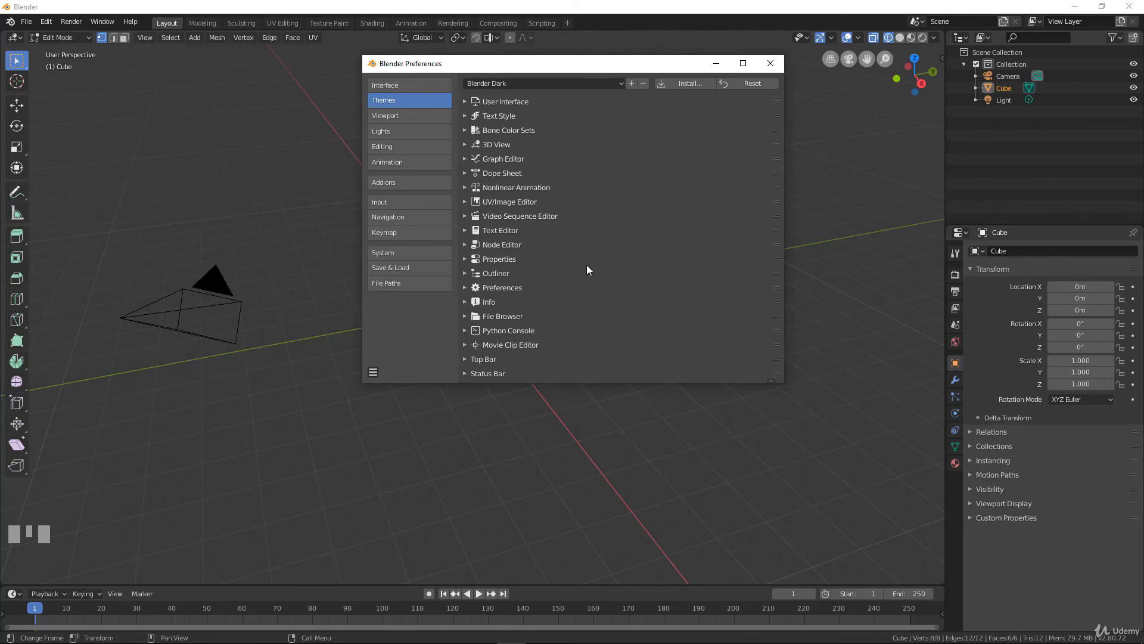
Expand the 3D View theme colours and set the Wire colour to blue.
{"action": "left_click", "coordinate": [466, 145]}
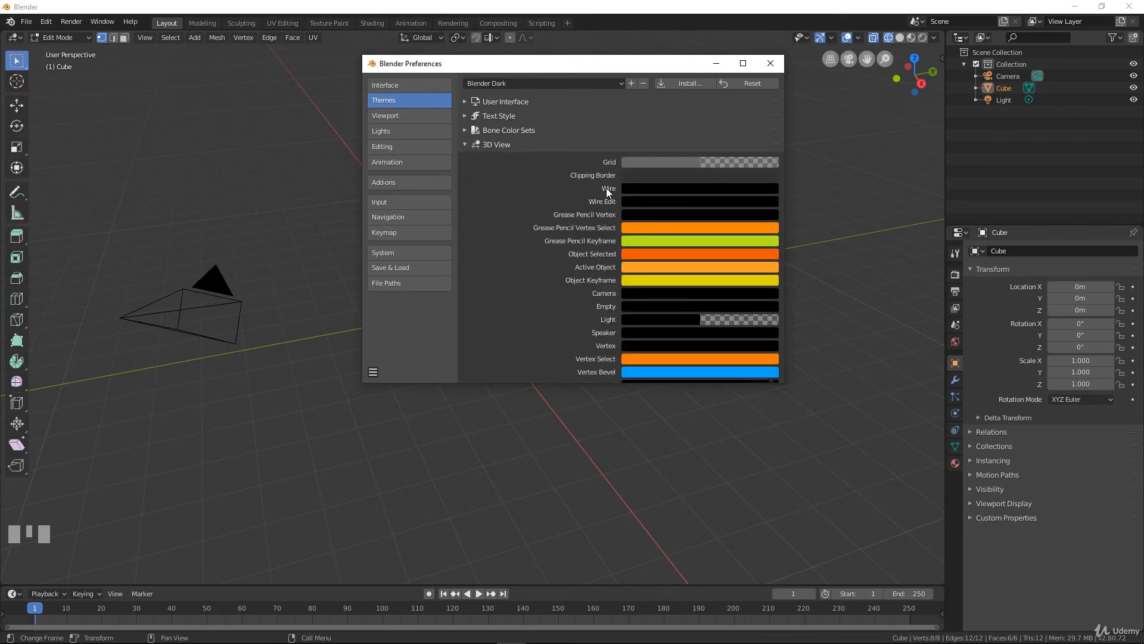
{"action": "left_click", "coordinate": [669, 188]}
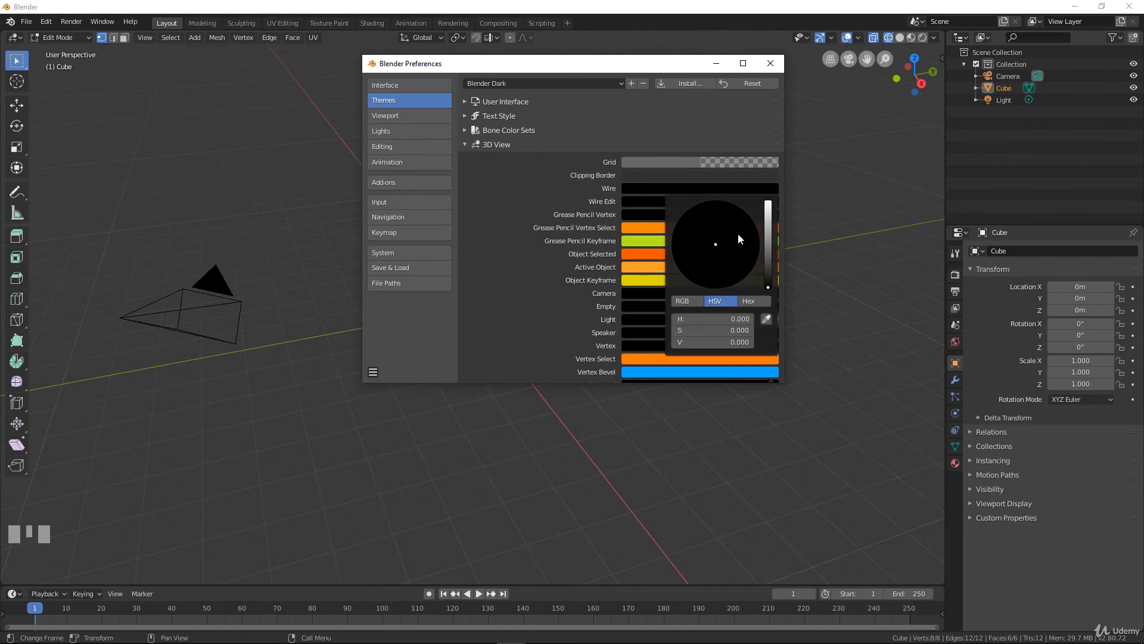
{"action": "left_click_drag", "start_coordinate": [768, 284], "coordinate": [756, 218]}
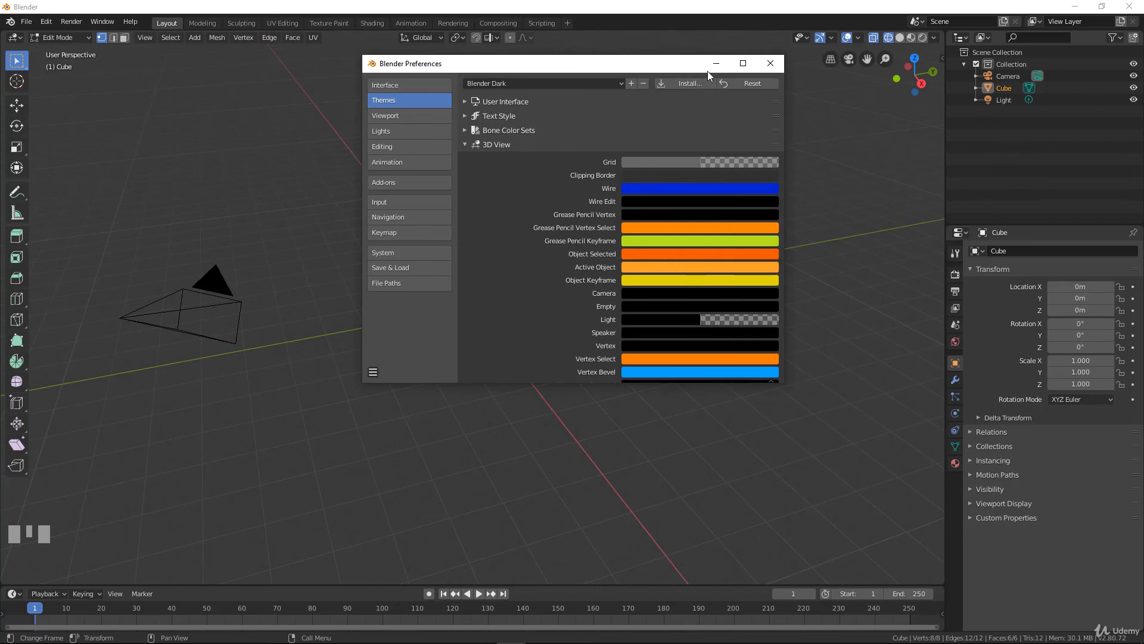
Move the Preferences window clear of the cube and switch the cube from Edit Mode to Object Mode.
{"action": "left_click_drag", "start_coordinate": [707, 70], "coordinate": [801, 271]}
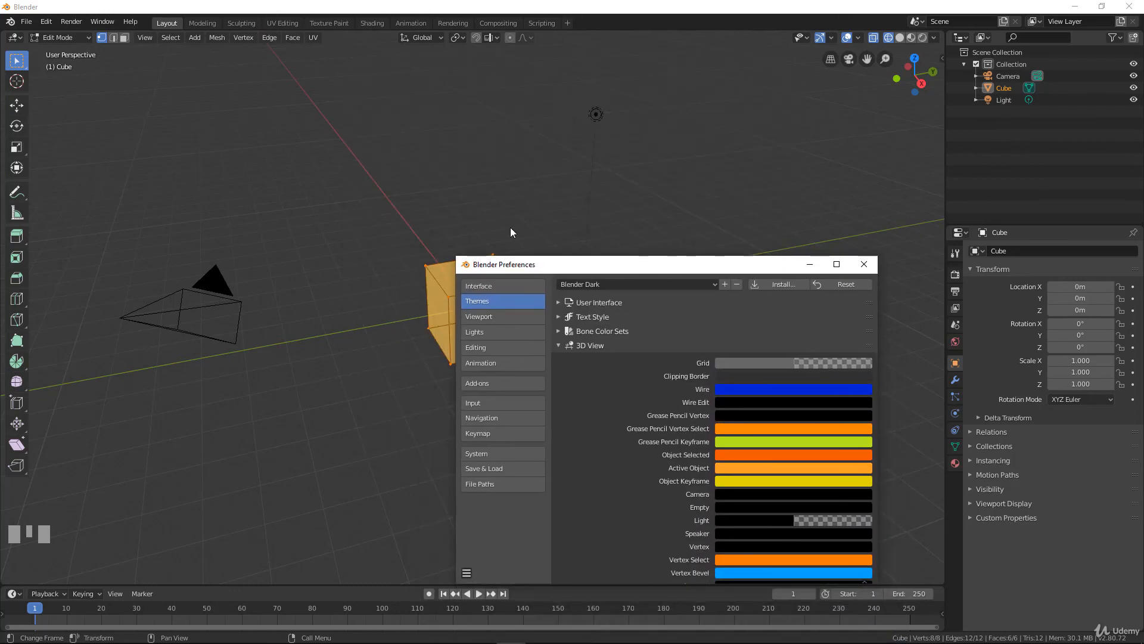
{"action": "left_click_drag", "start_coordinate": [696, 265], "coordinate": [751, 226]}
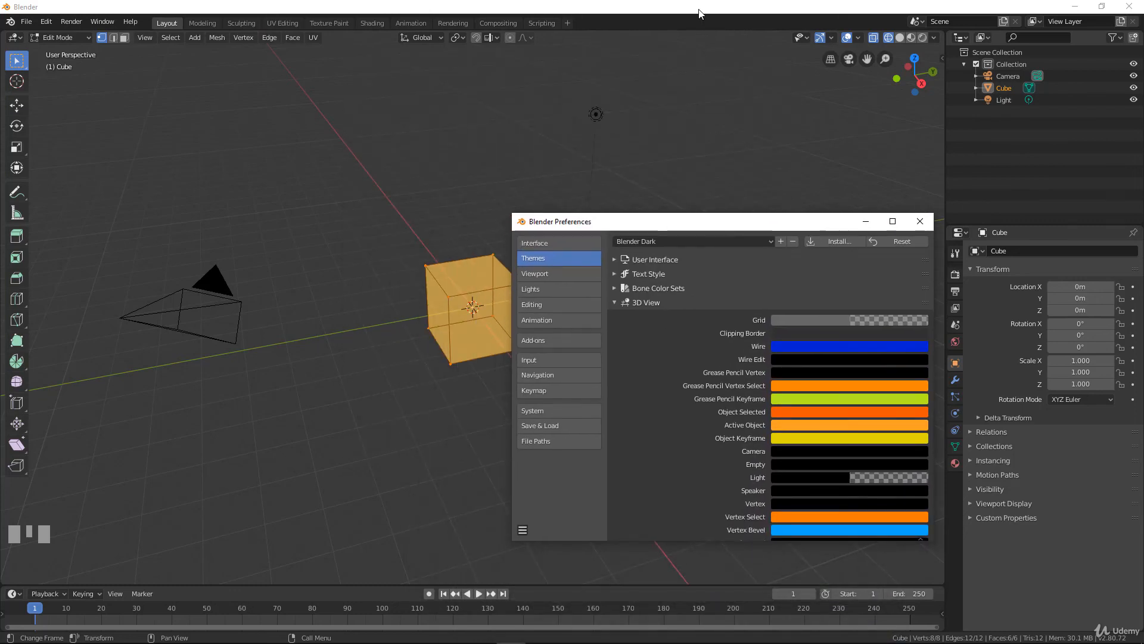
{"action": "left_click", "coordinate": [511, 195]}
{"action": "key", "text": "Tab"}
{"action": "scroll", "coordinate": [544, 216], "scroll_direction": "up", "scroll_amount": 1}
{"action": "scroll", "coordinate": [544, 216], "scroll_direction": "down", "scroll_amount": 1}
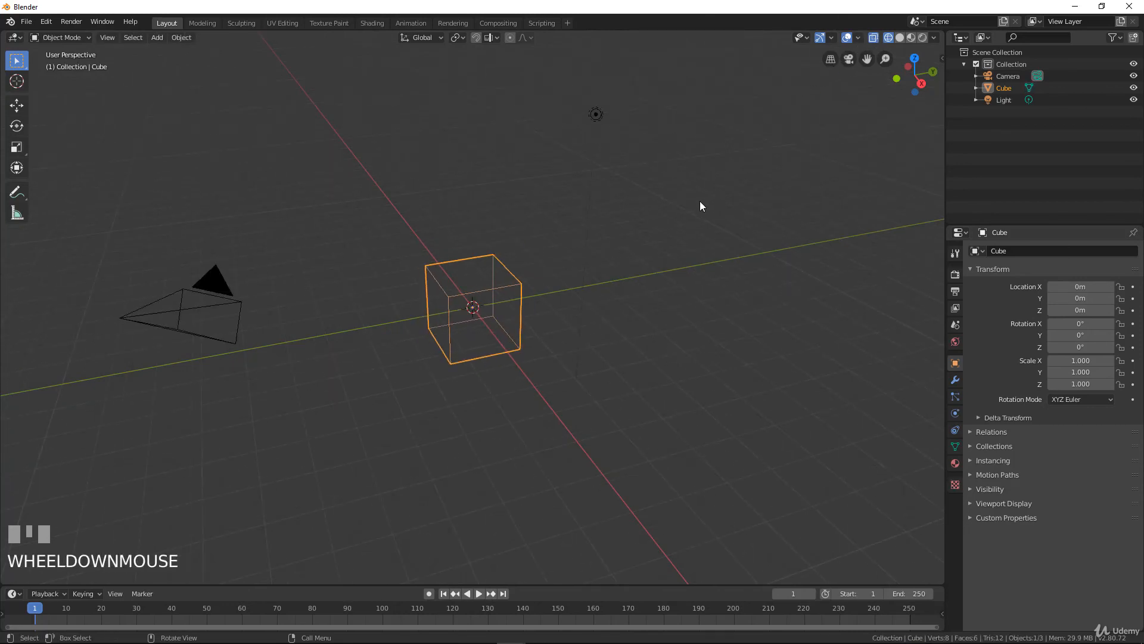
Set the viewport shading to Solid and enable the Wireframe overlay.
{"action": "key", "text": "z"}
{"action": "left_click", "coordinate": [780, 199]}
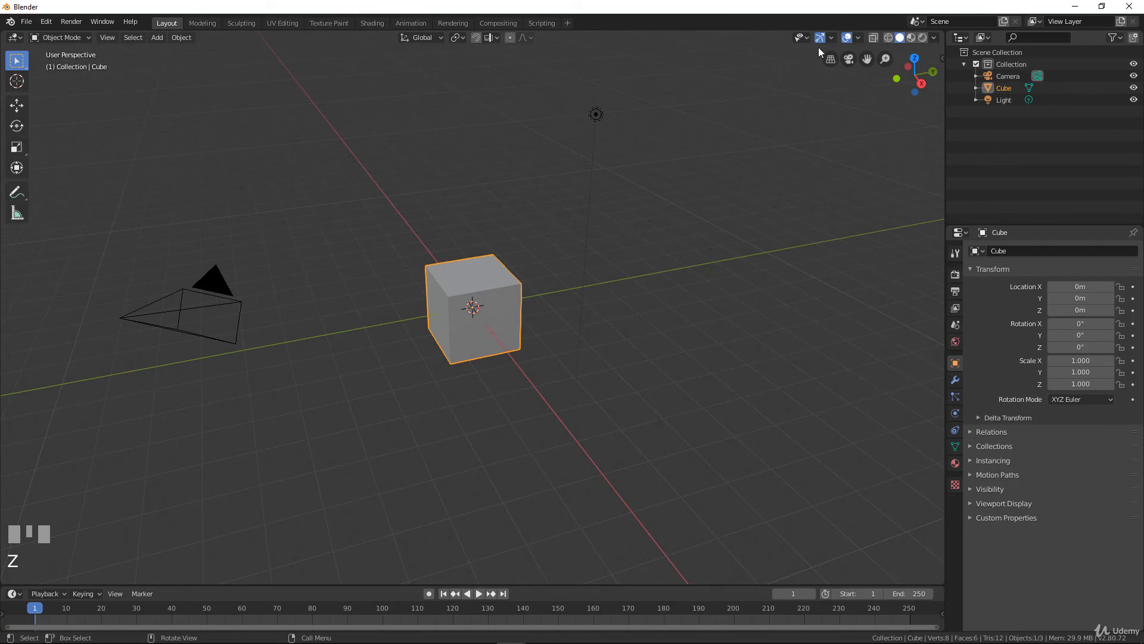
{"action": "left_click", "coordinate": [857, 37]}
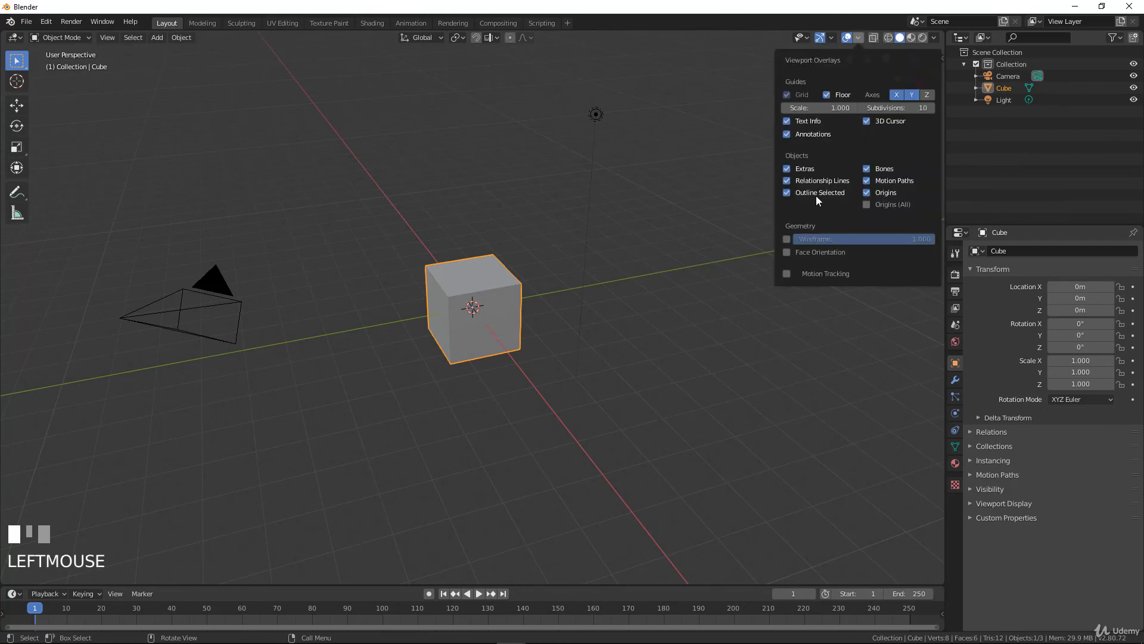
{"action": "left_click", "coordinate": [788, 238]}
{"action": "scroll", "coordinate": [531, 306], "scroll_direction": "up", "scroll_amount": 3}
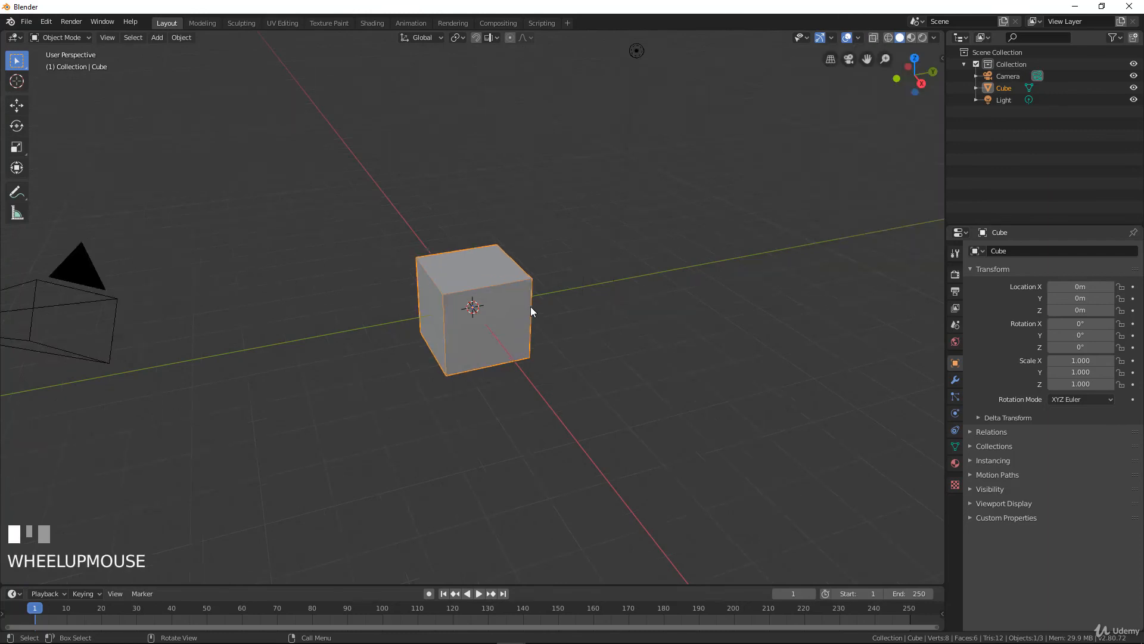
{"action": "key", "text": "z"}
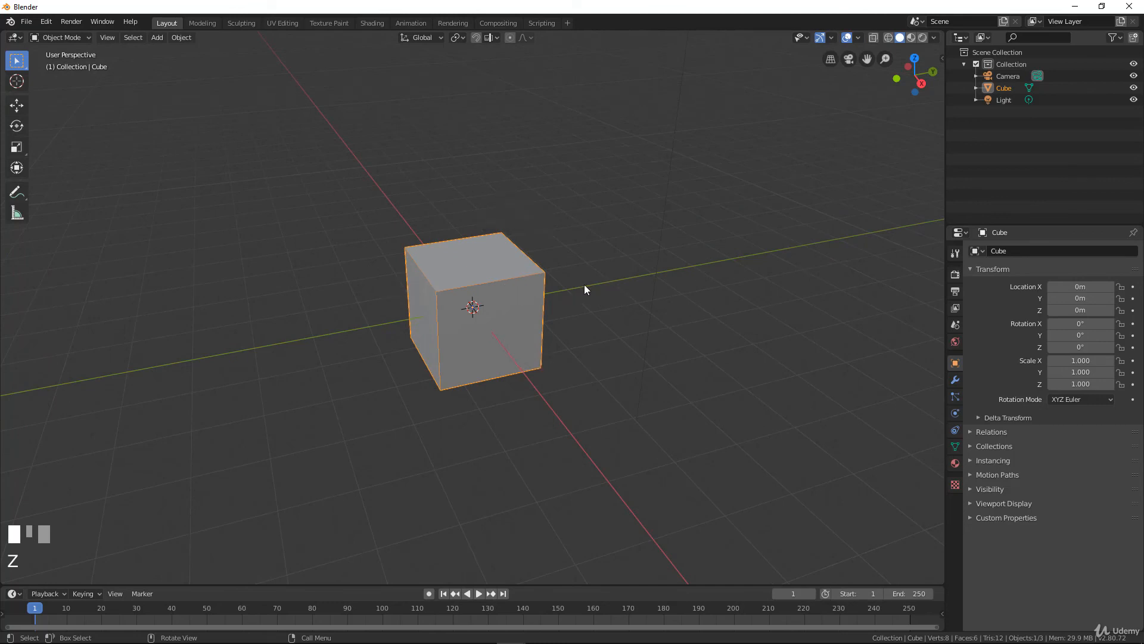
Deselect all objects in Object Mode and inspect the wire colour on the cube's edges up close.
{"action": "key", "text": "Tab"}
{"action": "key", "text": "Tab"}
{"action": "key", "text": "a"}
{"action": "key", "text": "a"}
{"action": "scroll", "coordinate": [382, 259], "scroll_direction": "up", "scroll_amount": 2}
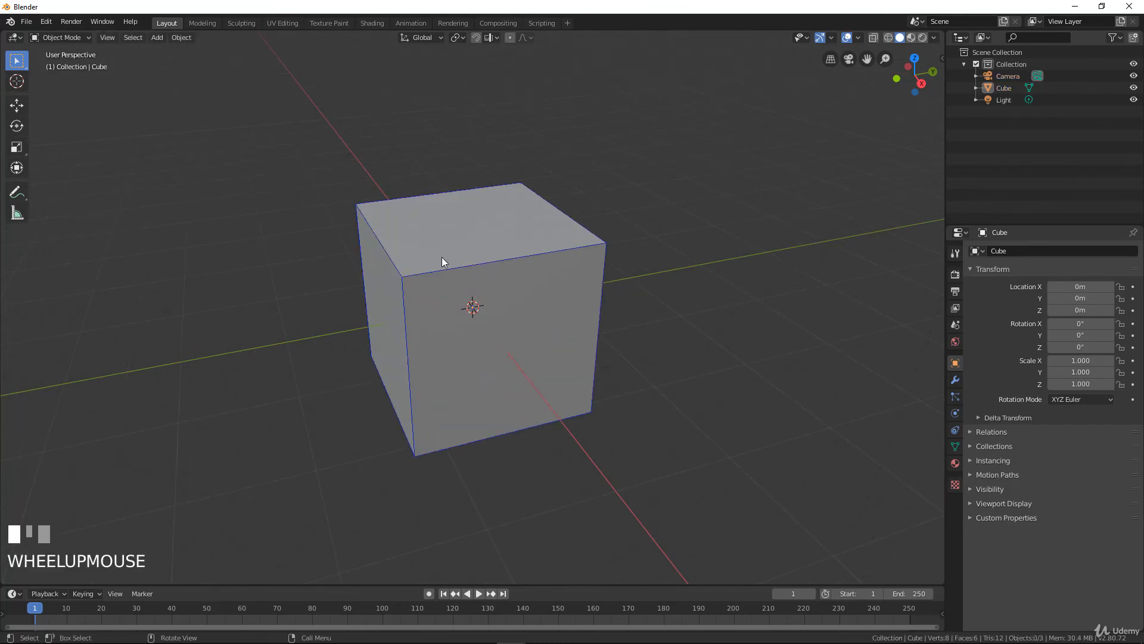
{"action": "middle_click_drag", "start_coordinate": [441, 261], "coordinate": [508, 290]}
{"action": "scroll", "coordinate": [524, 268], "scroll_direction": "up", "scroll_amount": 1}
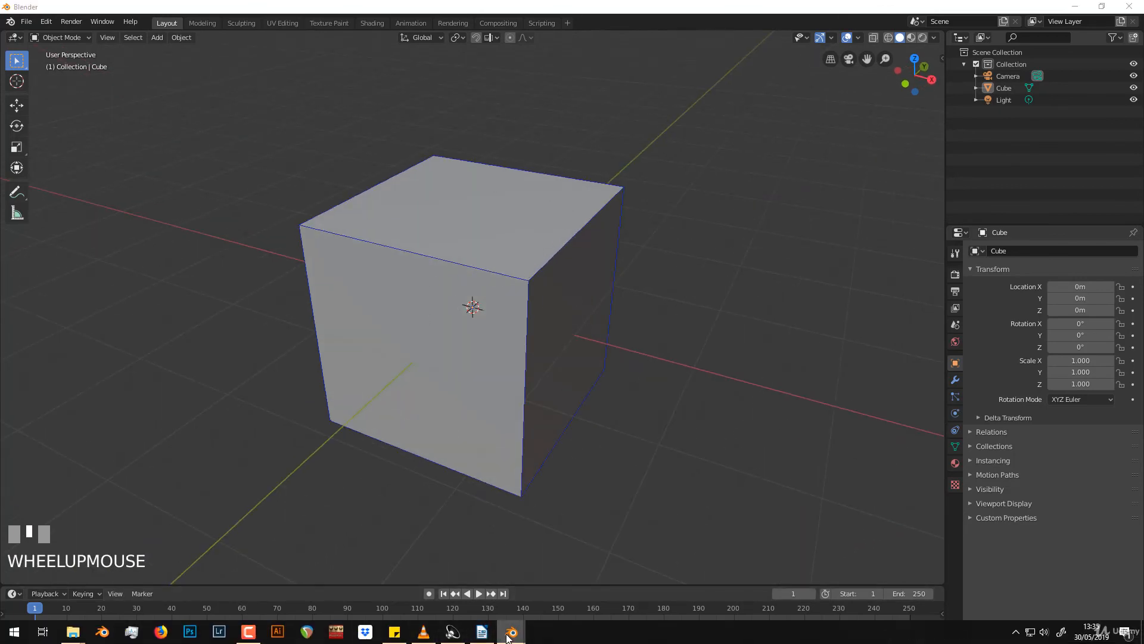
Bring the Preferences window back, set the Wire theme colour to black and collapse the 3D View group.
{"action": "mouse_move", "coordinate": [511, 631]}
{"action": "left_click", "coordinate": [580, 538]}
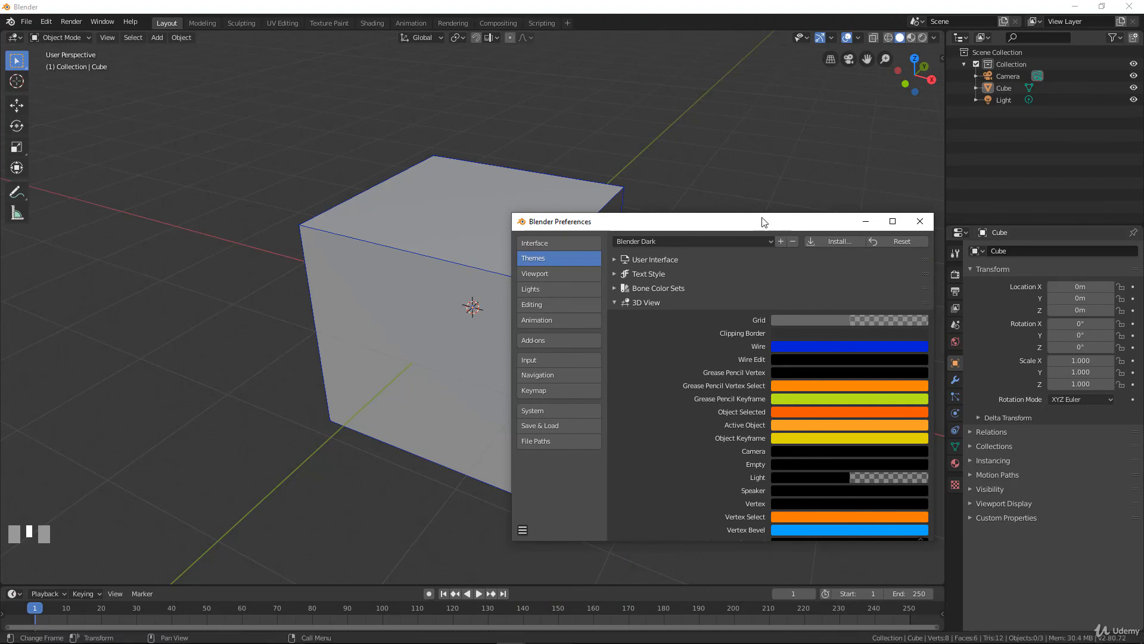
{"action": "left_click_drag", "start_coordinate": [763, 222], "coordinate": [659, 175]}
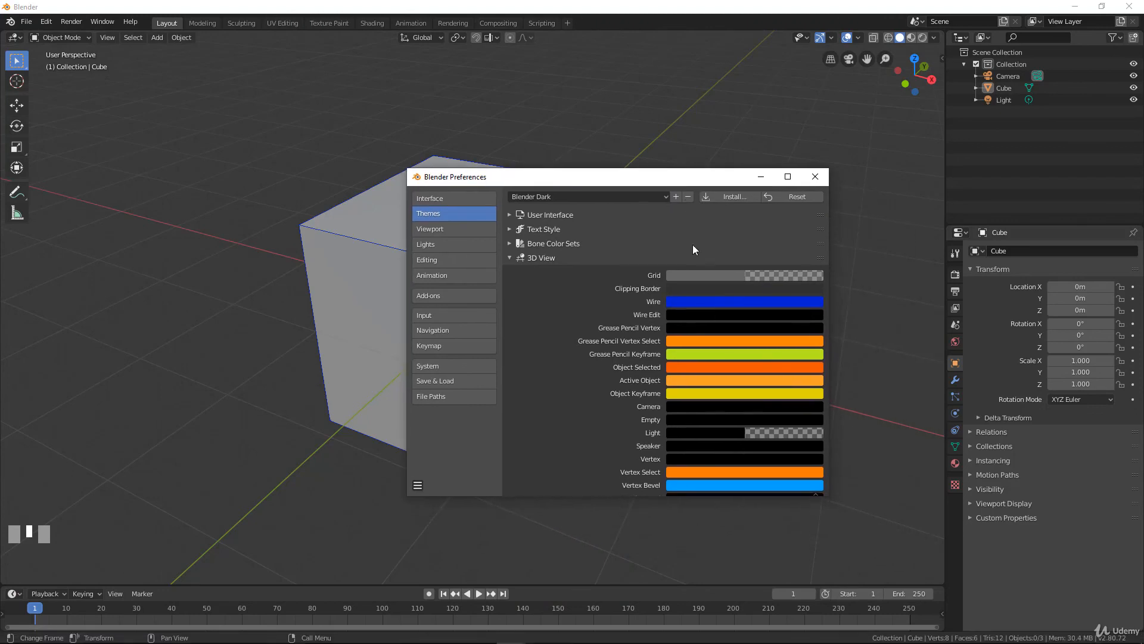
{"action": "left_click", "coordinate": [724, 301]}
{"action": "left_click_drag", "start_coordinate": [813, 331], "coordinate": [814, 422]}
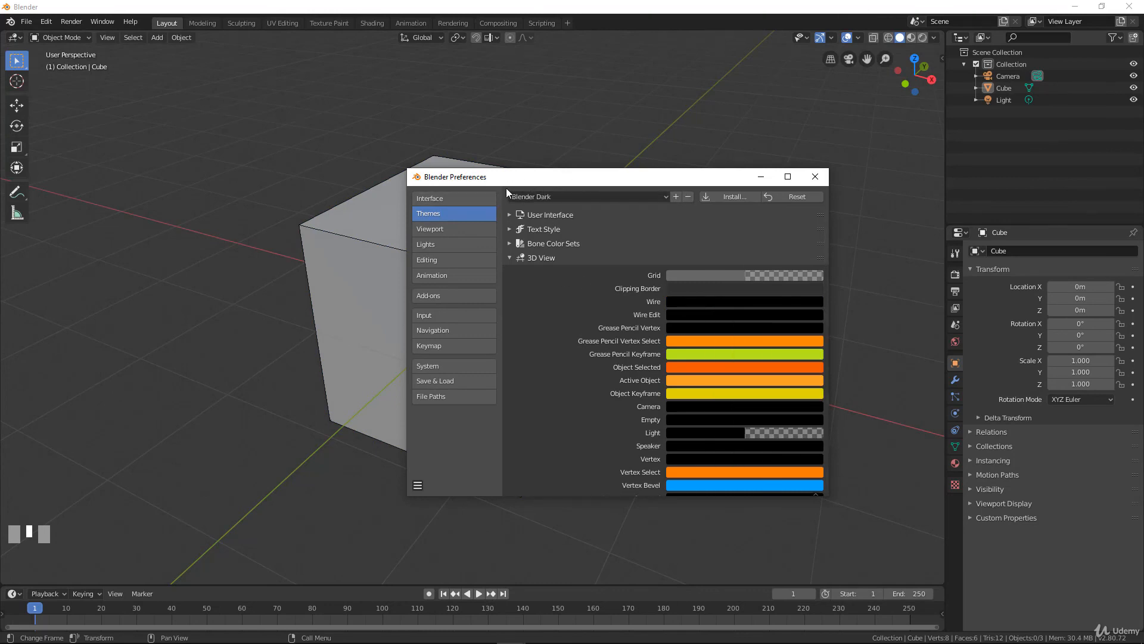
{"action": "left_click", "coordinate": [509, 258]}
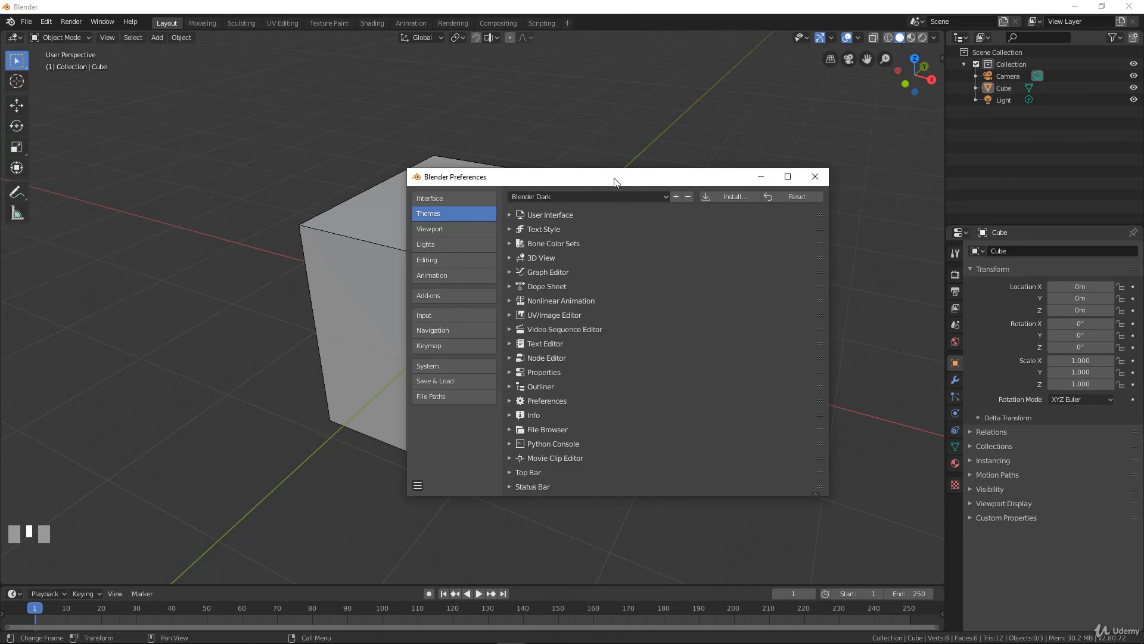
Show the Viewport preferences and toggle Object Info and View Name off and back on.
{"action": "left_click_drag", "start_coordinate": [615, 181], "coordinate": [653, 150]}
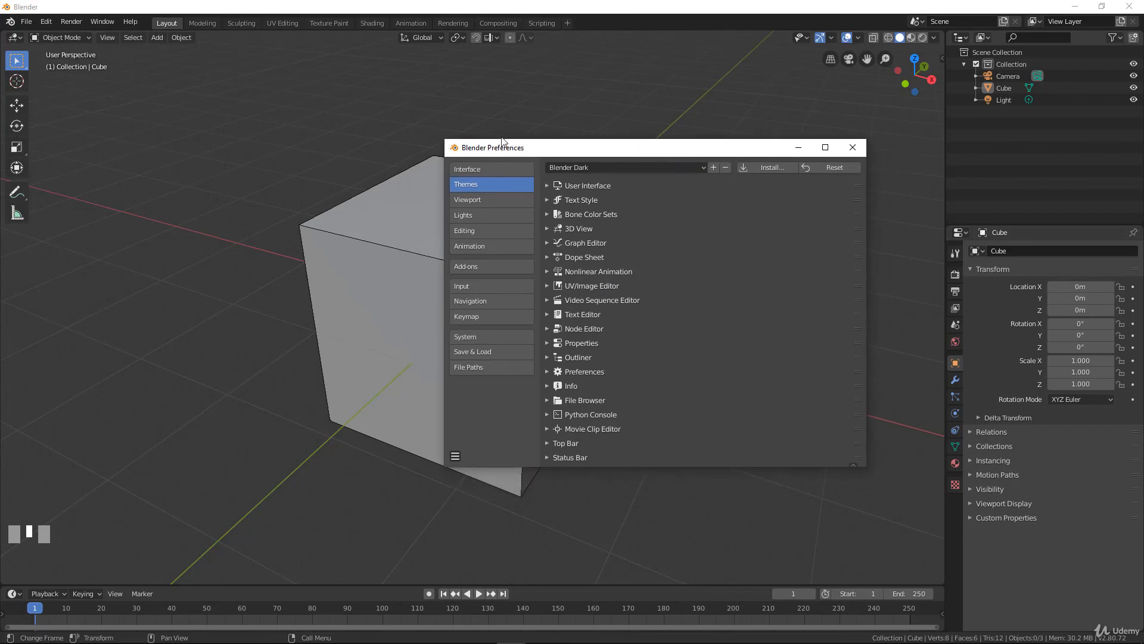
{"action": "left_click", "coordinate": [478, 202]}
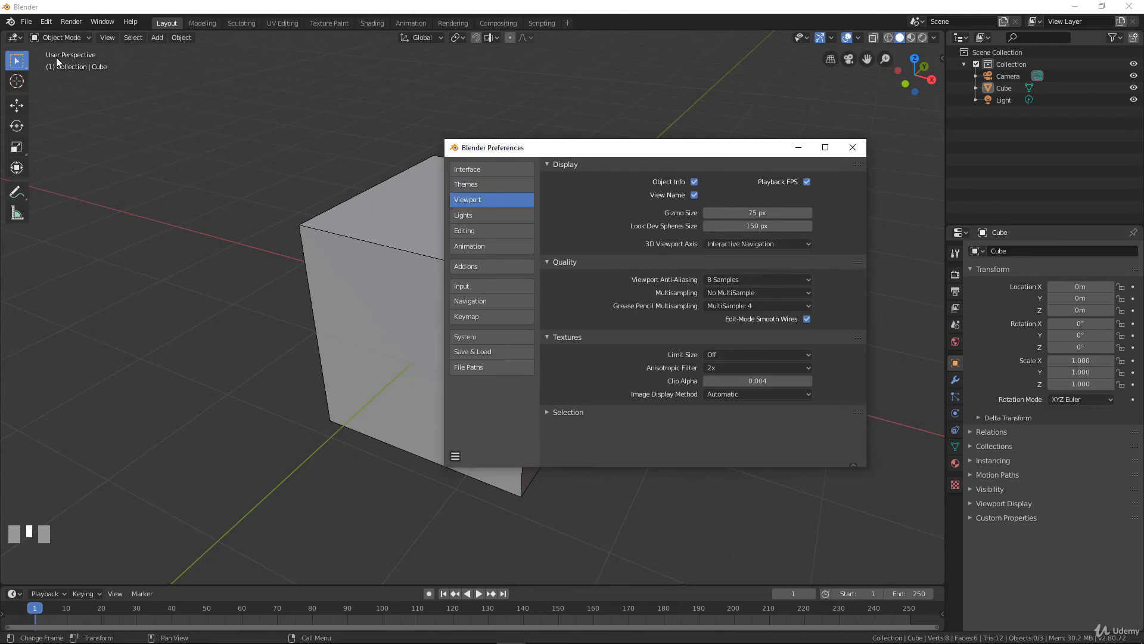
{"action": "left_click", "coordinate": [695, 182]}
{"action": "left_click", "coordinate": [694, 182]}
{"action": "left_click", "coordinate": [694, 195]}
{"action": "left_click", "coordinate": [694, 196]}
Show the Lights preferences and expand the Studio Lights Editor, moving the window clear of the shading controls.
{"action": "left_click", "coordinate": [477, 215]}
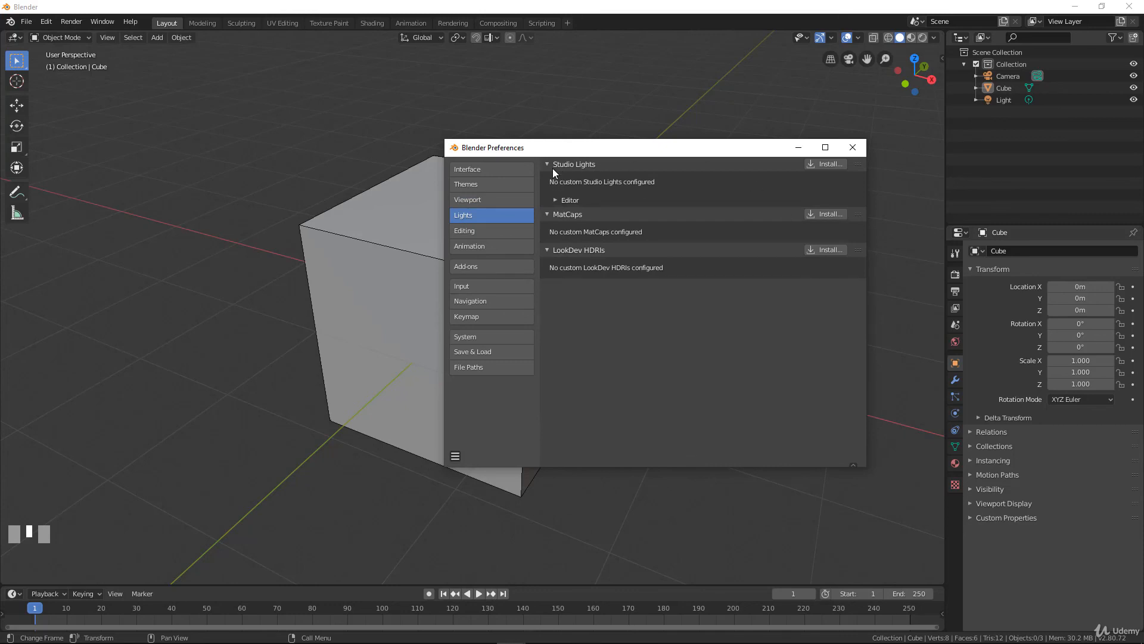
{"action": "left_click", "coordinate": [556, 200]}
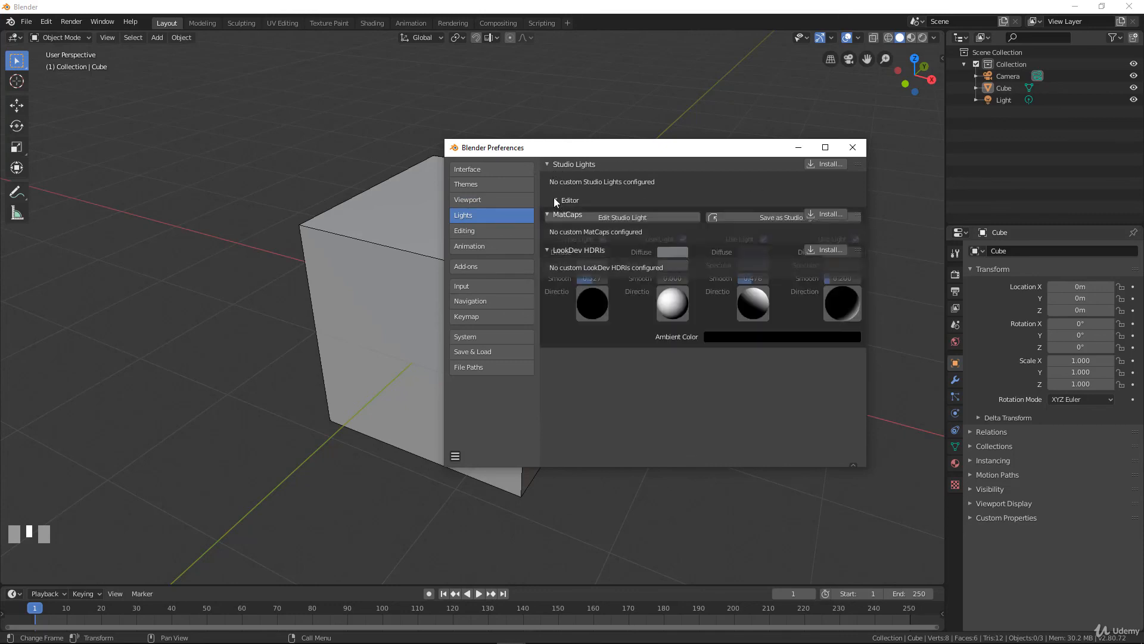
{"action": "left_click_drag", "start_coordinate": [678, 156], "coordinate": [702, 183]}
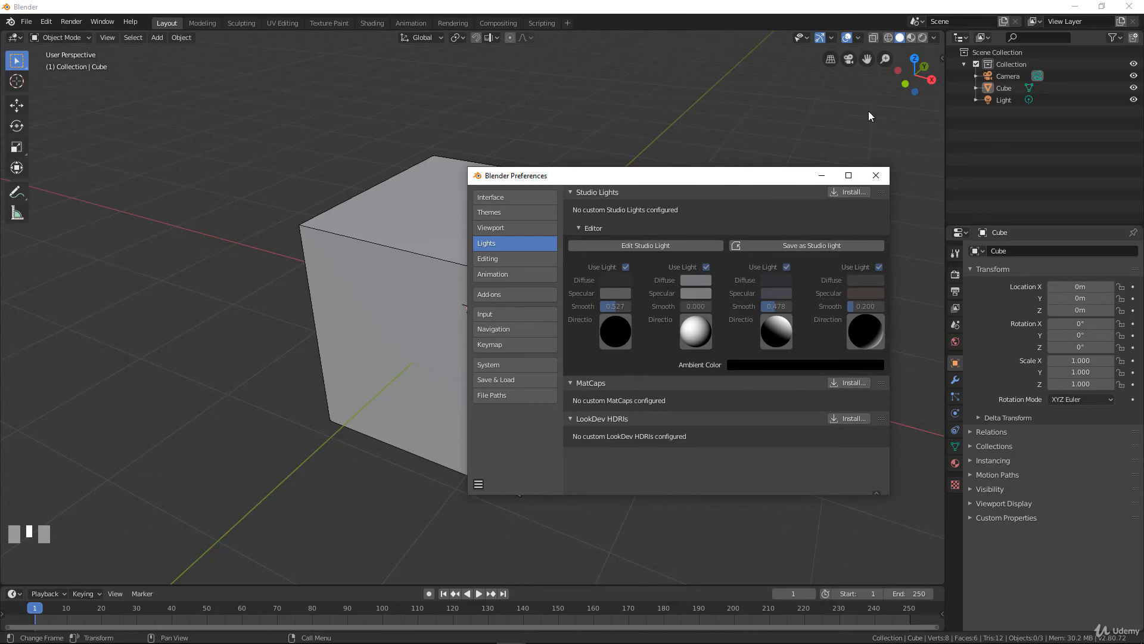
Set the Solid shading's lighting to MatCap and show the available matcaps.
{"action": "left_click", "coordinate": [935, 37]}
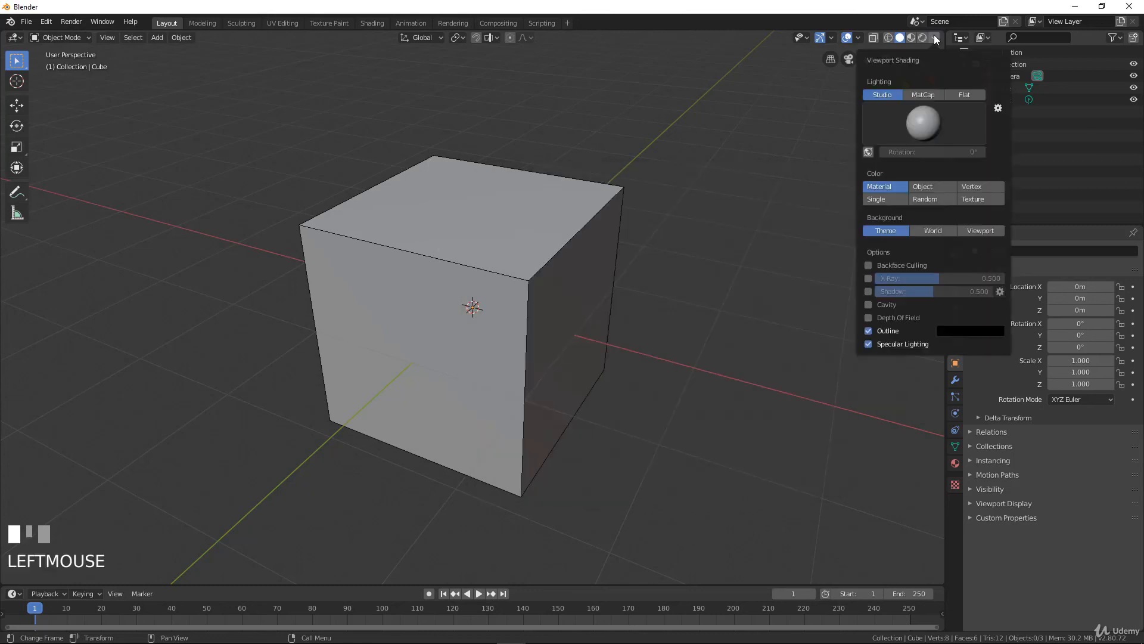
{"action": "left_click", "coordinate": [925, 97]}
{"action": "left_click", "coordinate": [928, 125]}
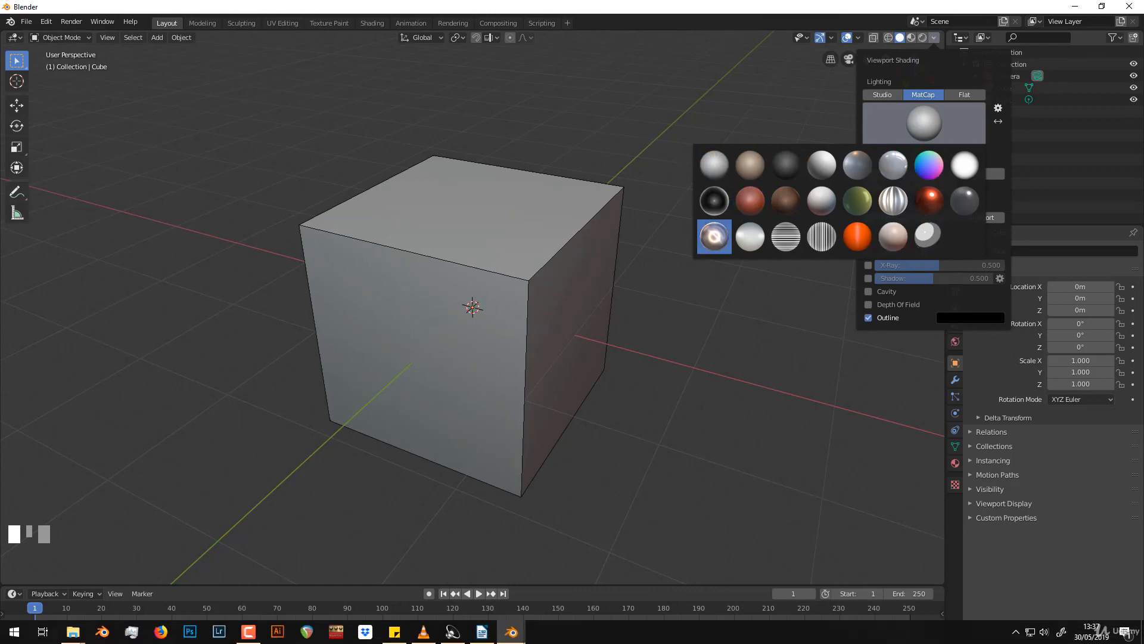
Return to the Preferences window and review the MatCaps and LookDev HDRIs groups under Lights.
{"action": "mouse_move", "coordinate": [512, 639]}
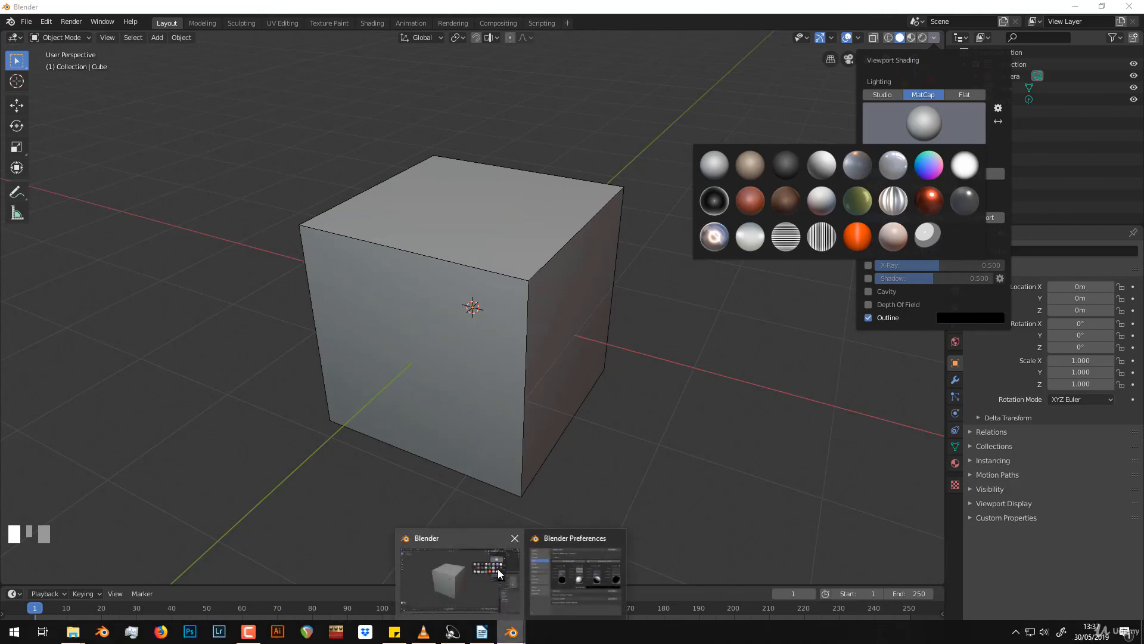
{"action": "left_click", "coordinate": [471, 542]}
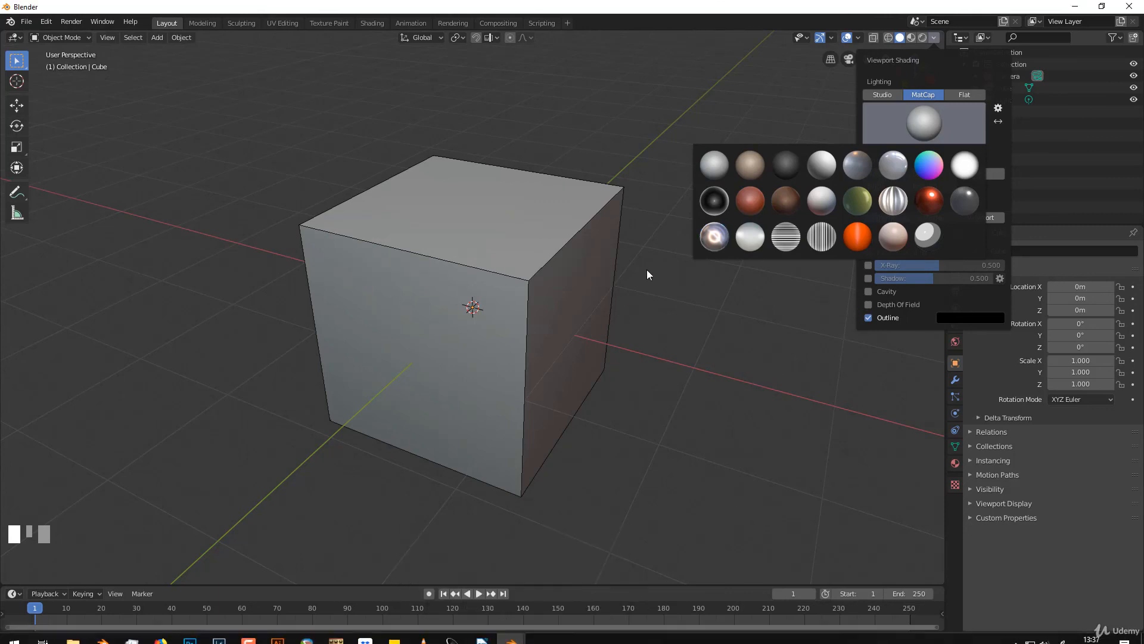
{"action": "mouse_move", "coordinate": [511, 632]}
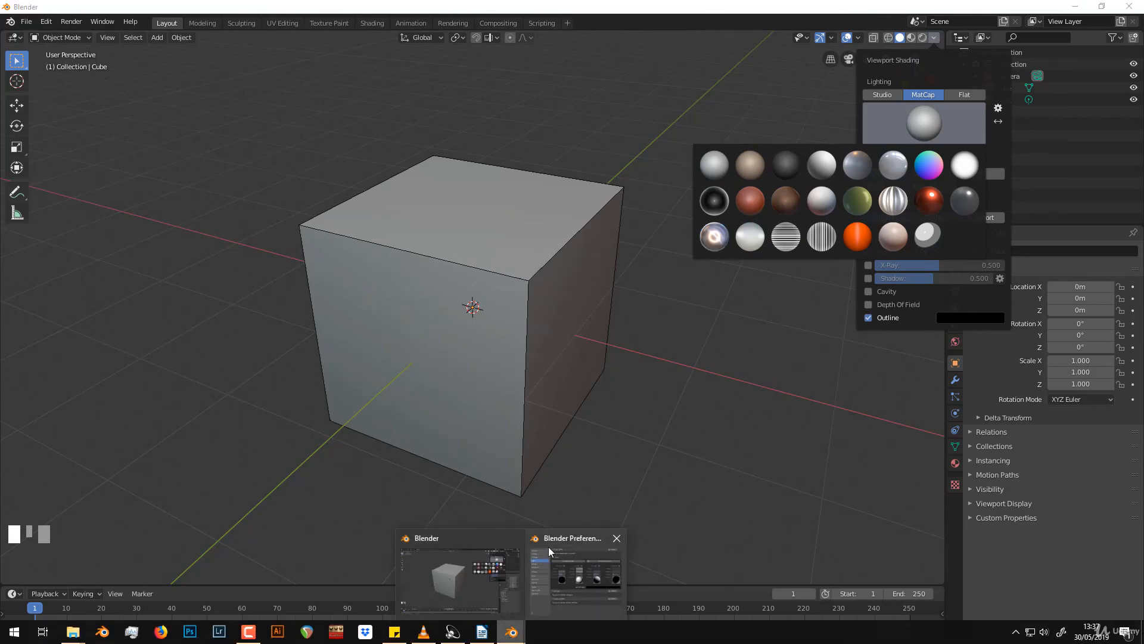
{"action": "left_click", "coordinate": [548, 546]}
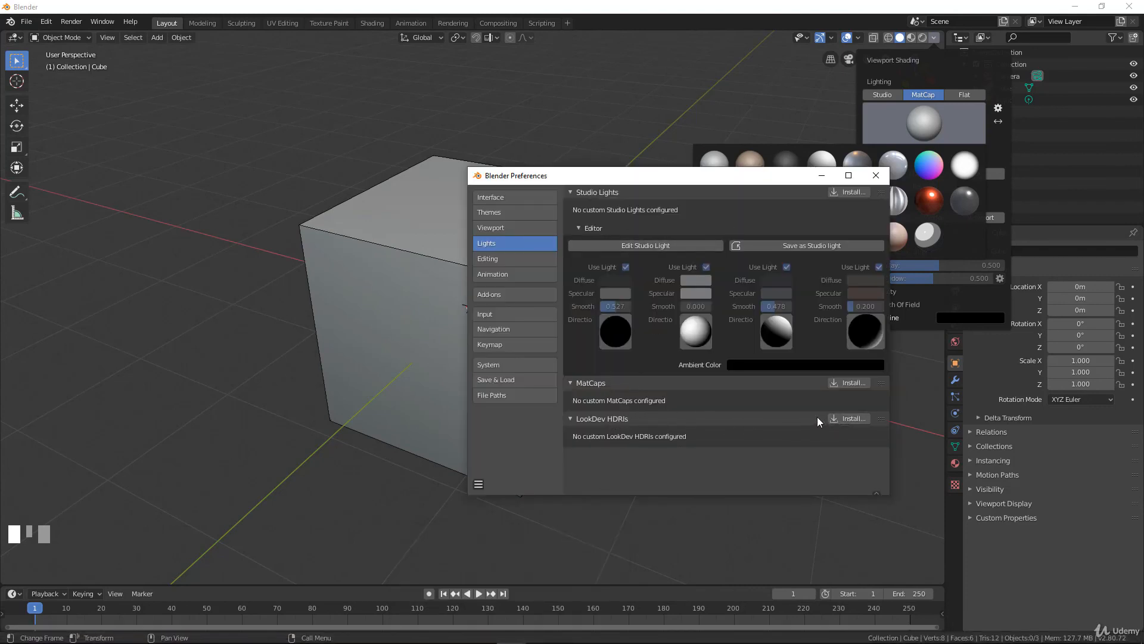
Switch the viewport to LookDev shading and browse its HDRI environments in the shading options.
{"action": "left_click", "coordinate": [912, 36]}
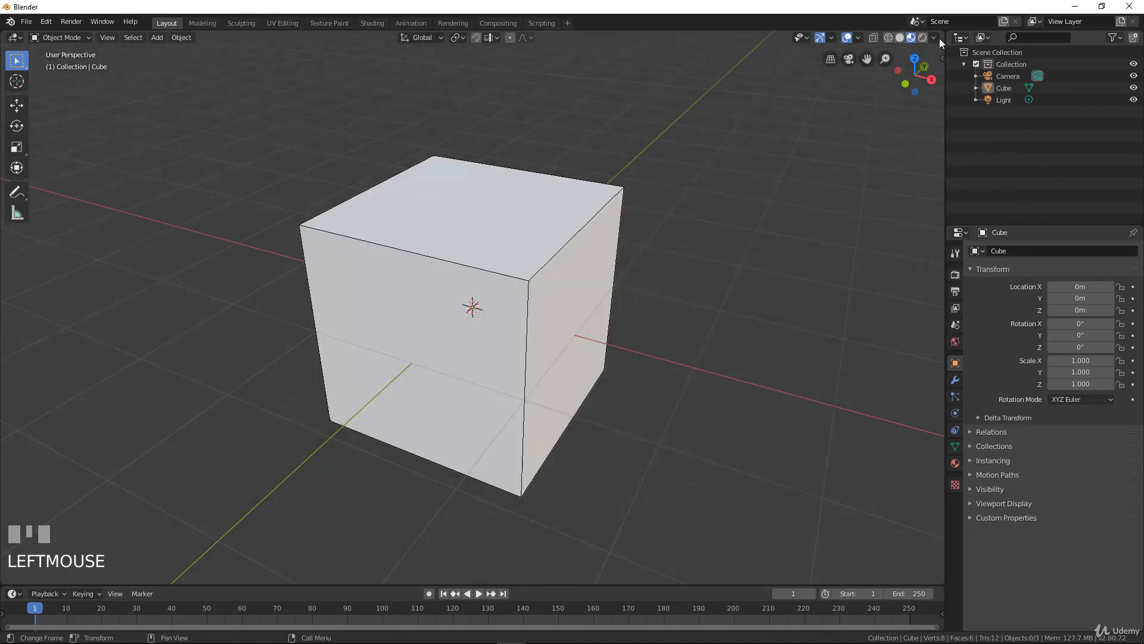
{"action": "left_click", "coordinate": [933, 37]}
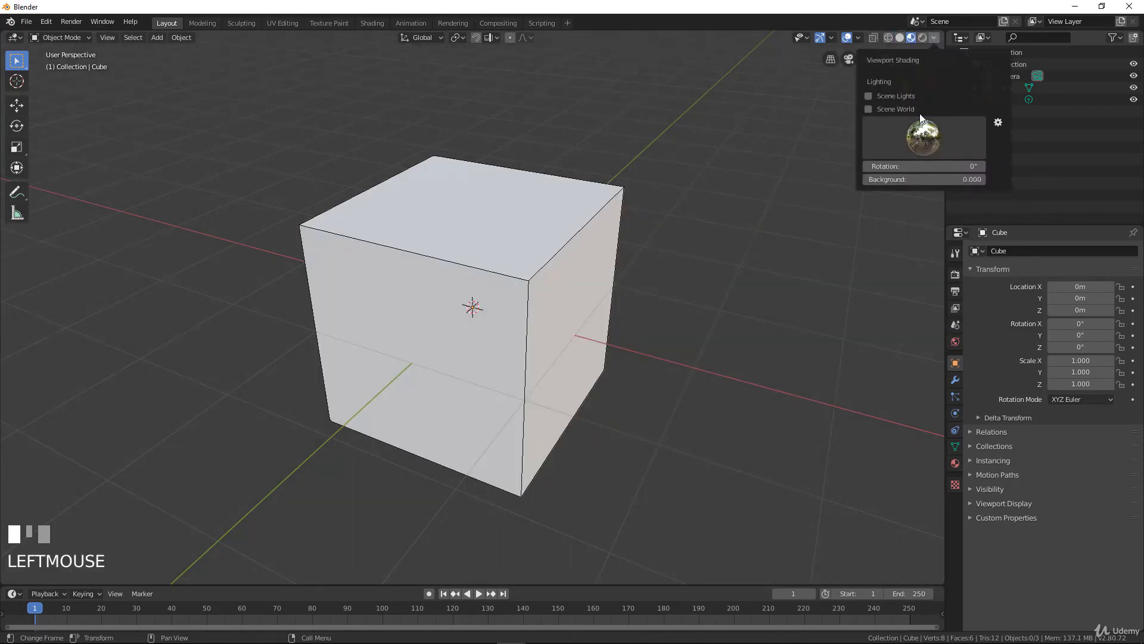
{"action": "left_click", "coordinate": [924, 132]}
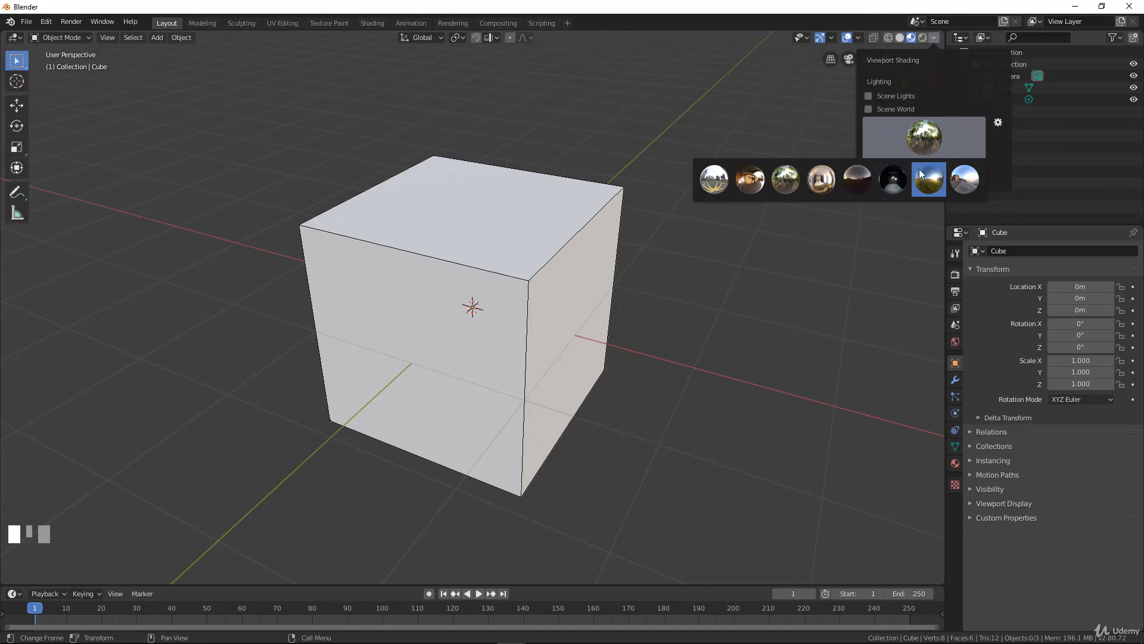
{"action": "left_click", "coordinate": [749, 179]}
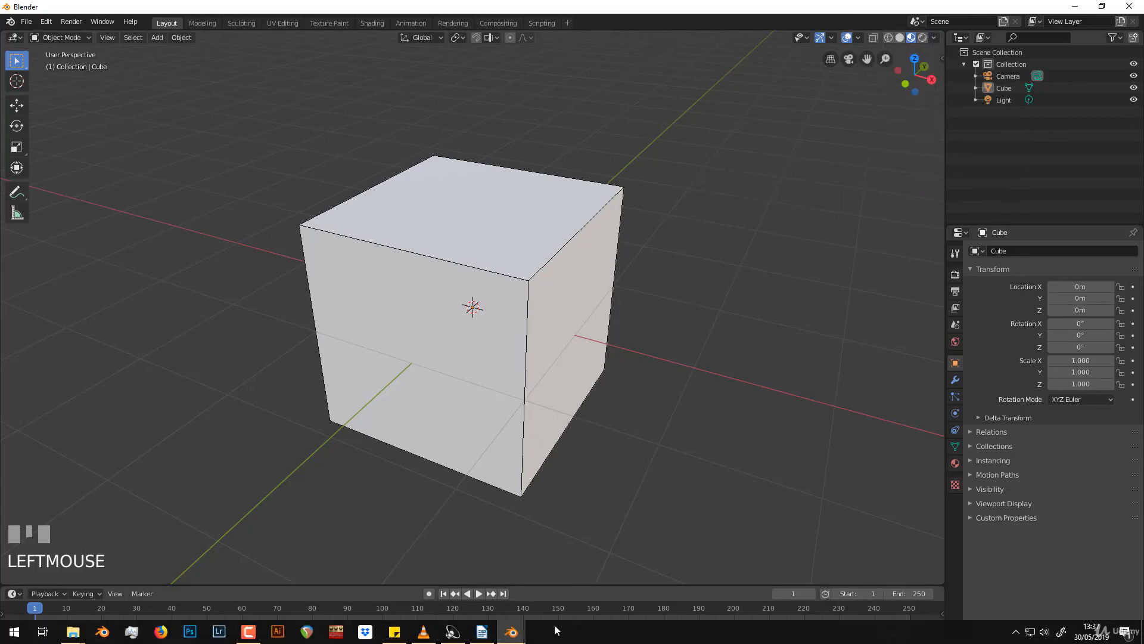
Return to the Preferences window and review the Editing settings, including the Weight Paint group, and the Animation settings.
{"action": "mouse_move", "coordinate": [511, 631]}
{"action": "left_click", "coordinate": [564, 536]}
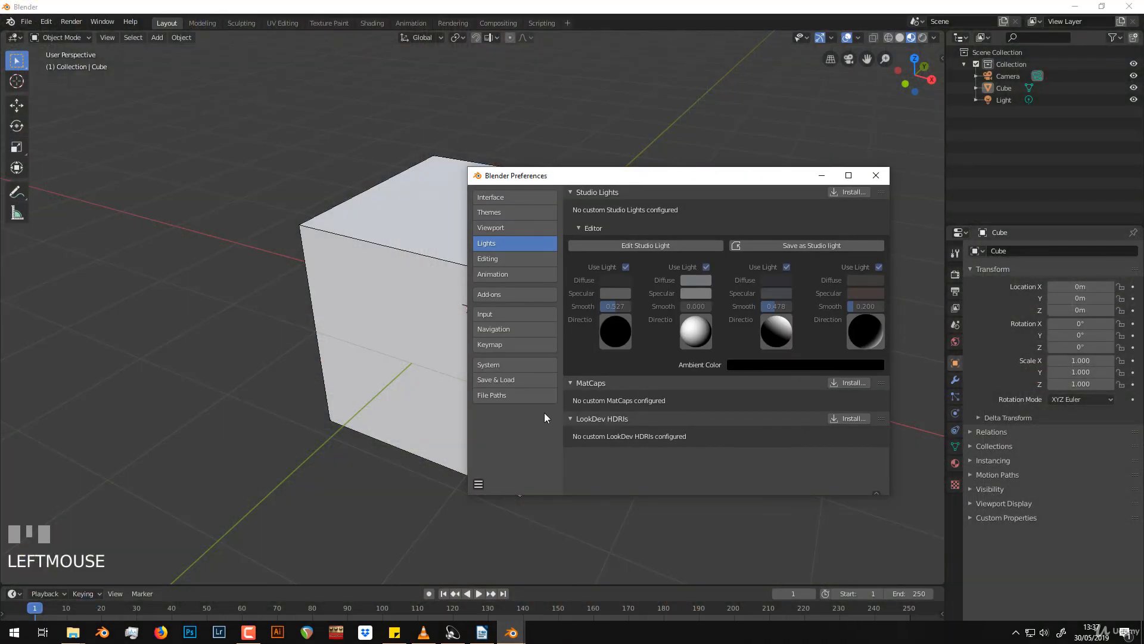
{"action": "left_click", "coordinate": [507, 257]}
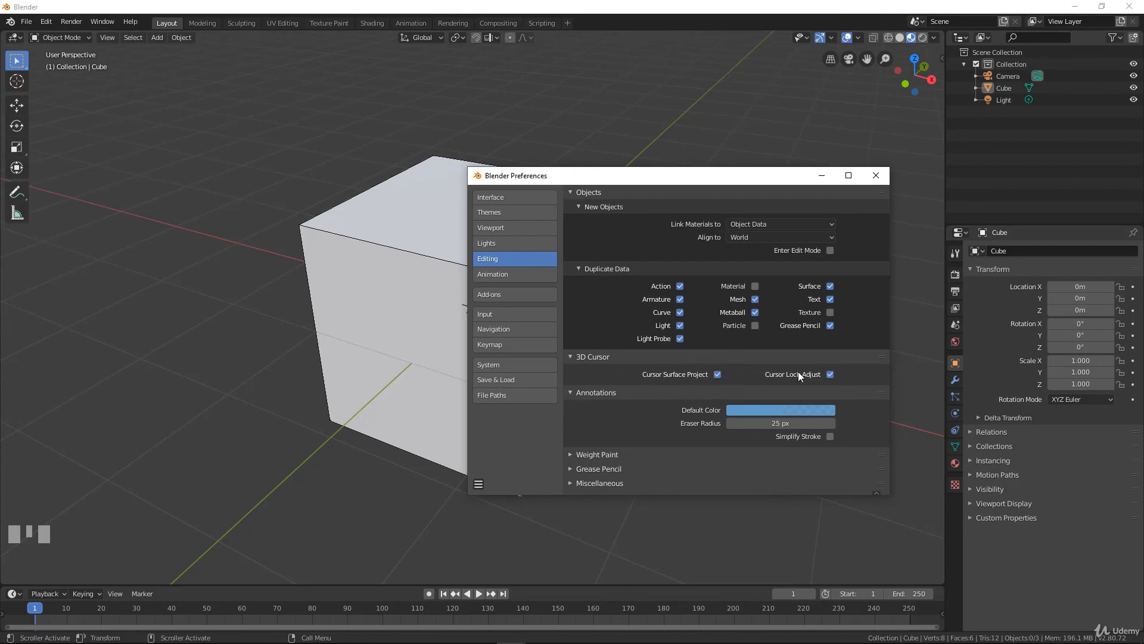
{"action": "left_click", "coordinate": [577, 451]}
{"action": "scroll", "coordinate": [634, 377], "scroll_direction": "down", "scroll_amount": 2}
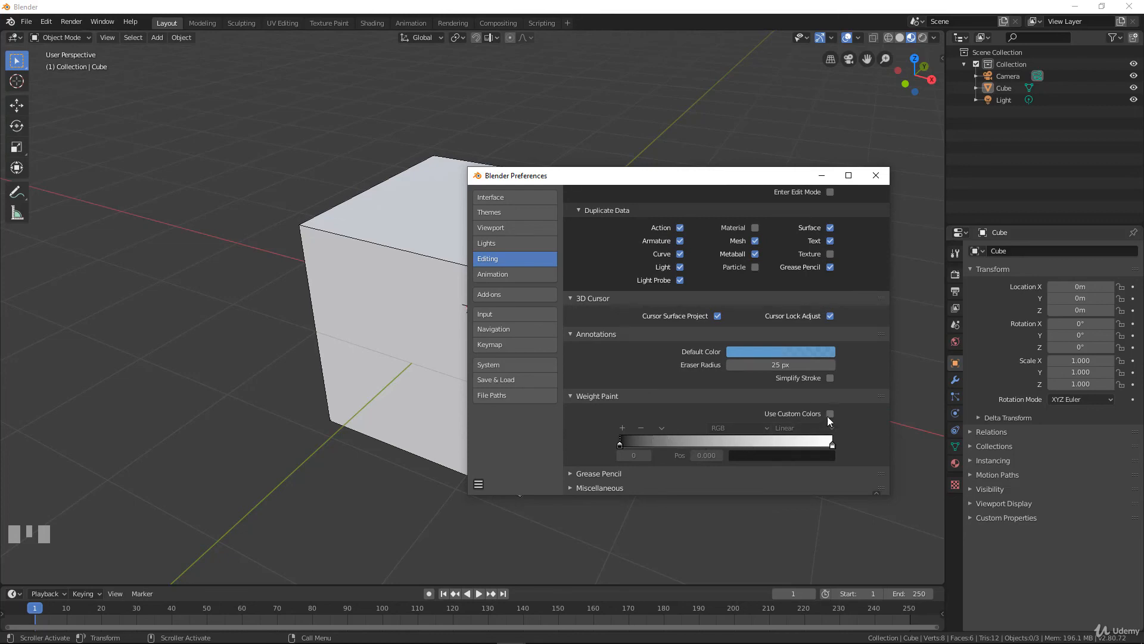
{"action": "left_click", "coordinate": [575, 399]}
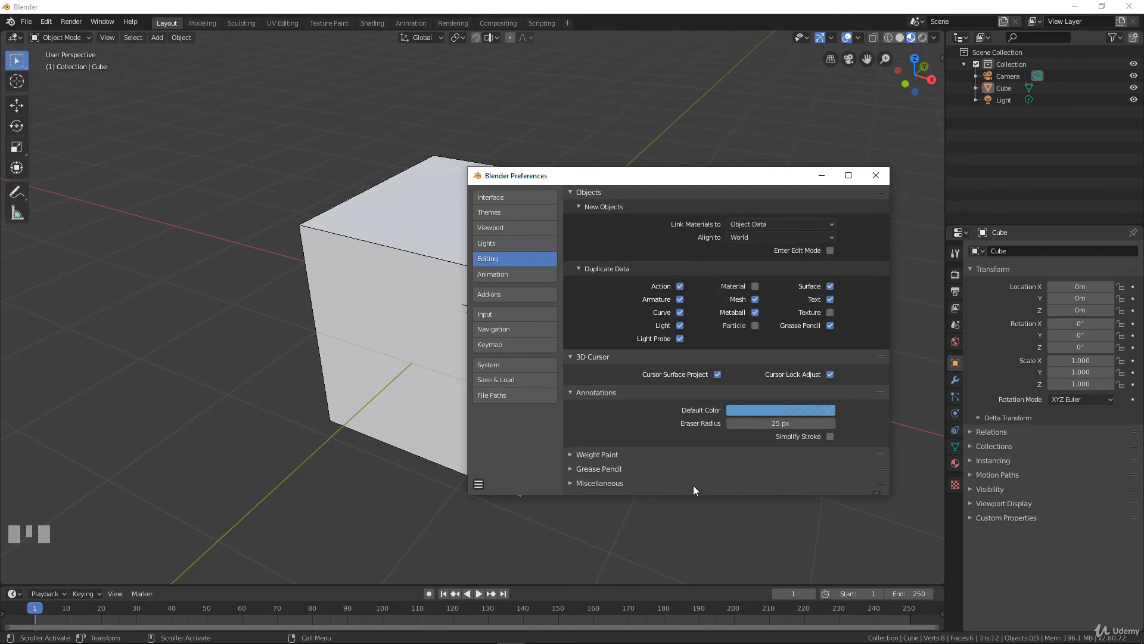
{"action": "left_click", "coordinate": [520, 274]}
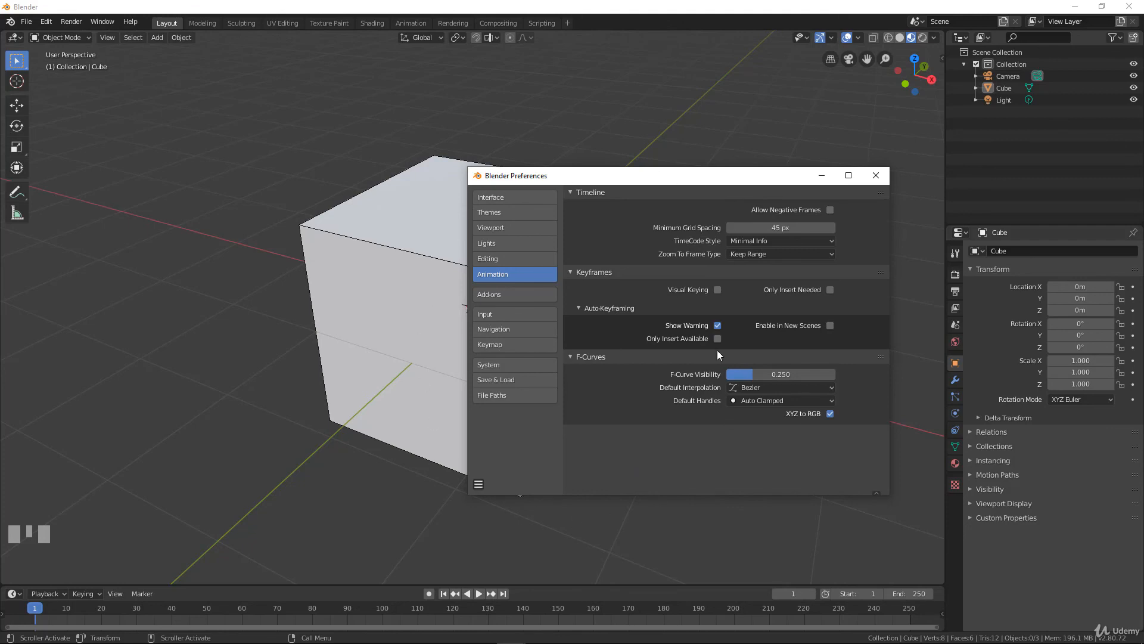
Show the Add-ons preferences, toggle 3D View: Easy HDRI off and back on, and browse the list of available add-ons.
{"action": "left_click", "coordinate": [497, 293]}
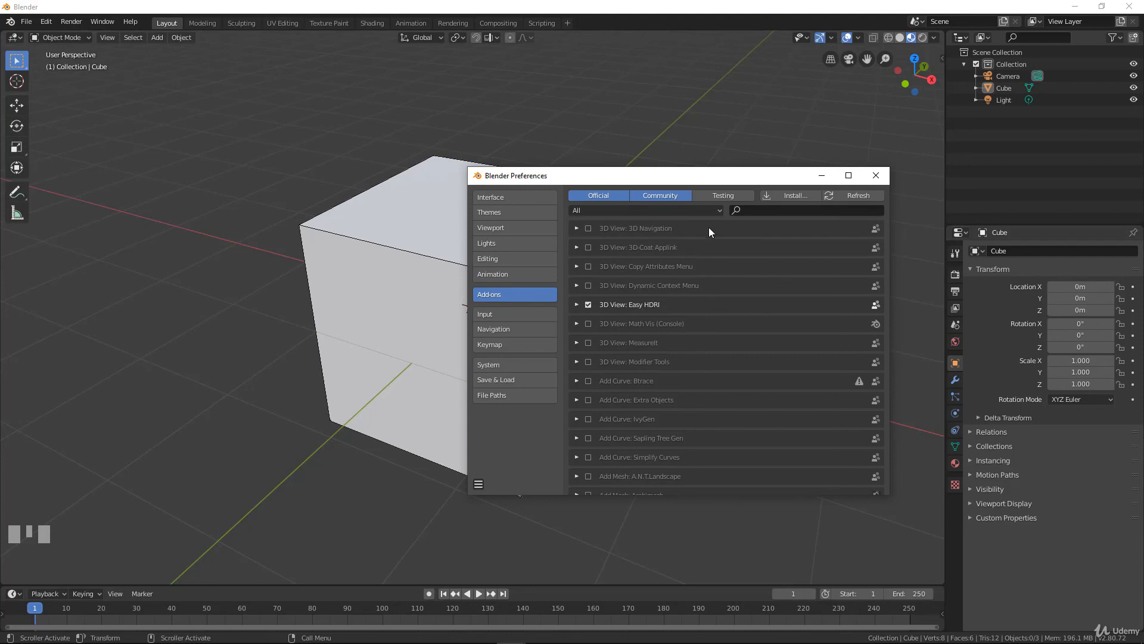
{"action": "left_click", "coordinate": [588, 304]}
{"action": "left_click", "coordinate": [589, 303]}
{"action": "left_click", "coordinate": [588, 304]}
{"action": "scroll", "coordinate": [717, 331], "scroll_direction": "down", "scroll_amount": 5}
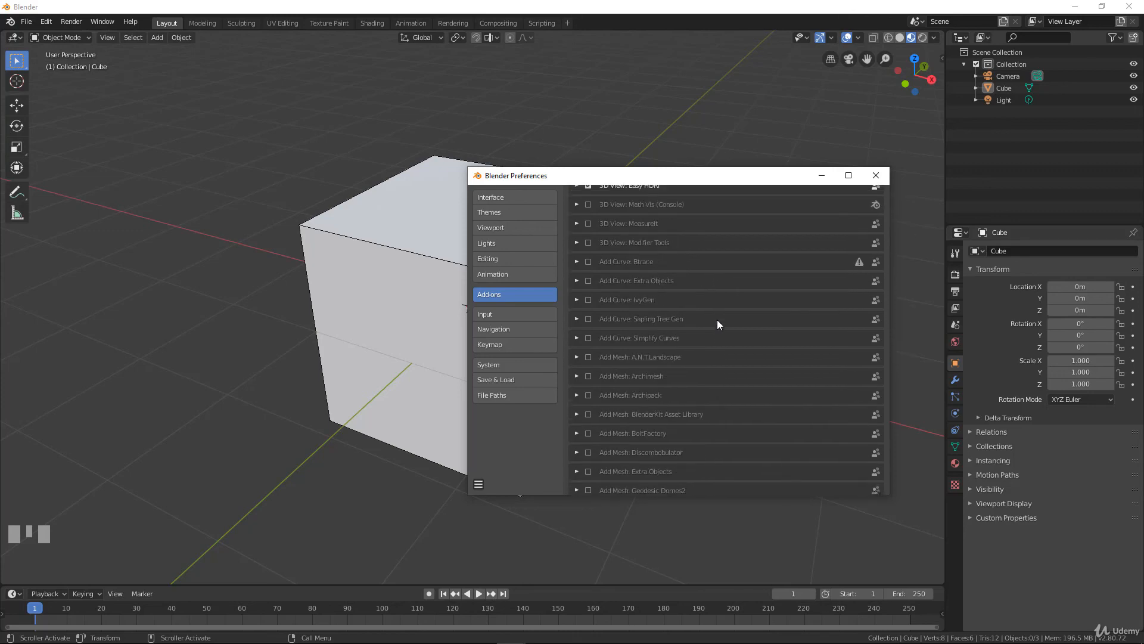
{"action": "scroll", "coordinate": [717, 320], "scroll_direction": "up", "scroll_amount": 4}
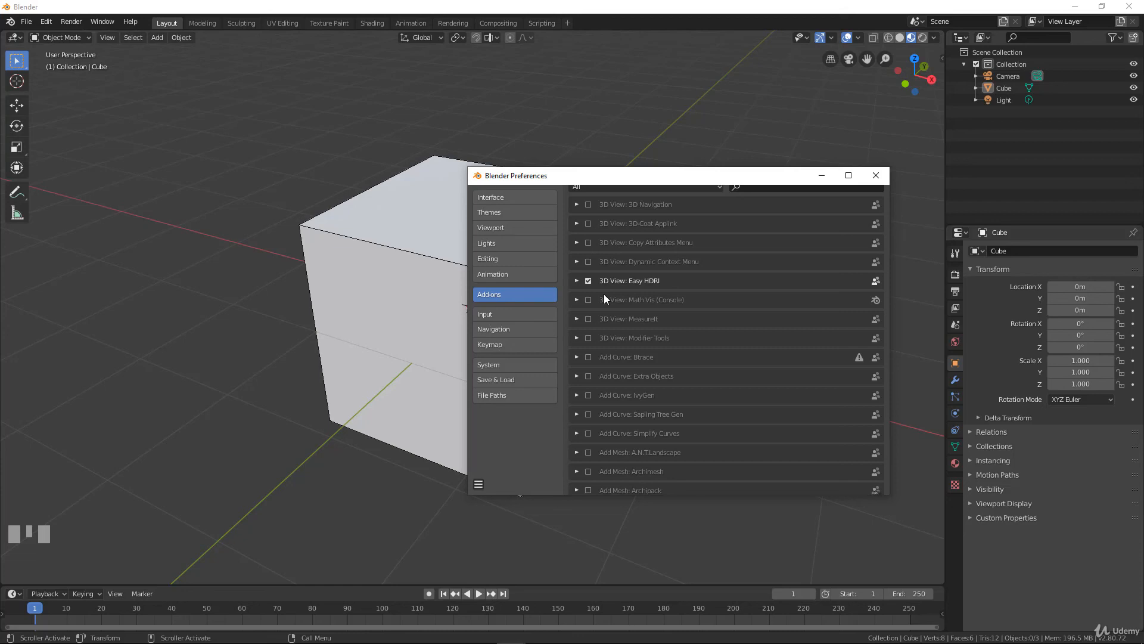
{"action": "scroll", "coordinate": [703, 306], "scroll_direction": "up", "scroll_amount": 2}
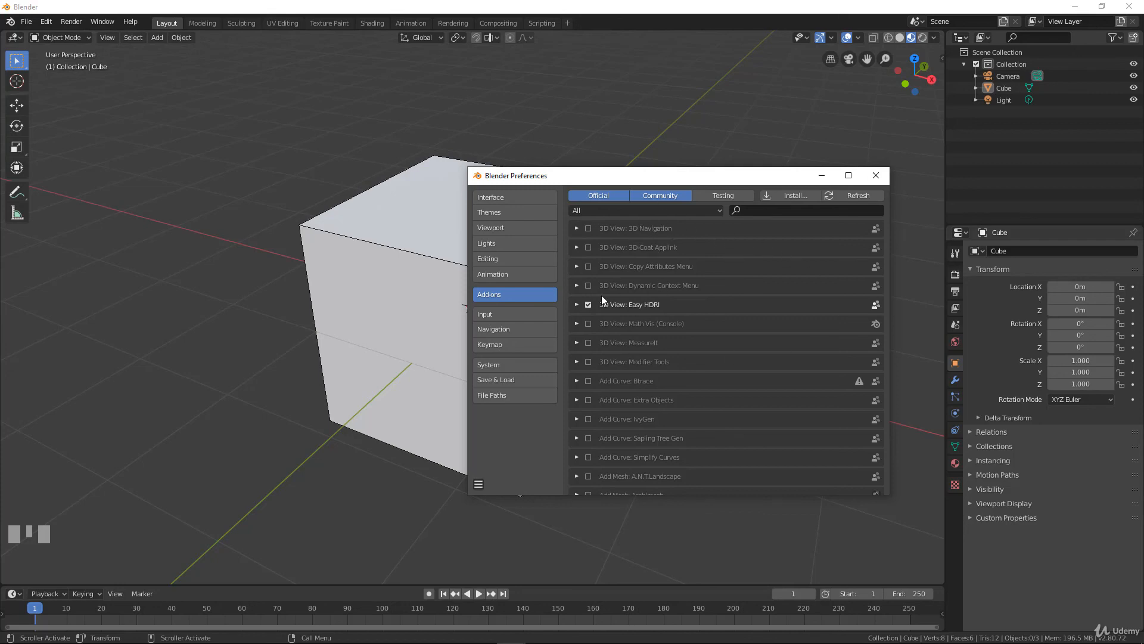
{"action": "scroll", "coordinate": [610, 354], "scroll_direction": "down", "scroll_amount": 5}
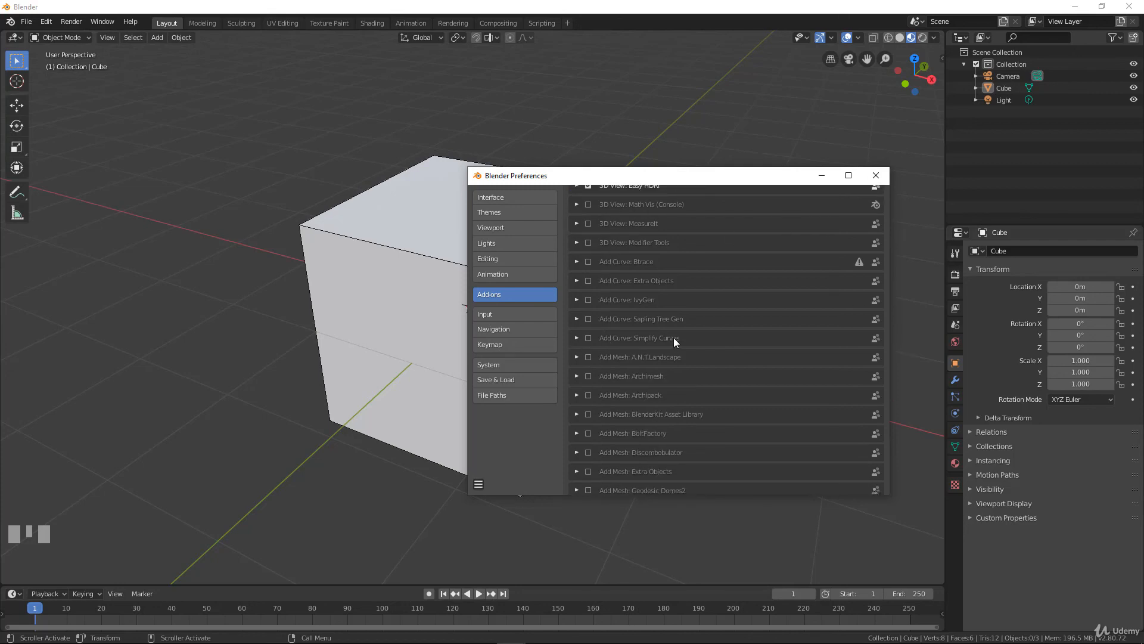
{"action": "scroll", "coordinate": [756, 307], "scroll_direction": "down", "scroll_amount": 1}
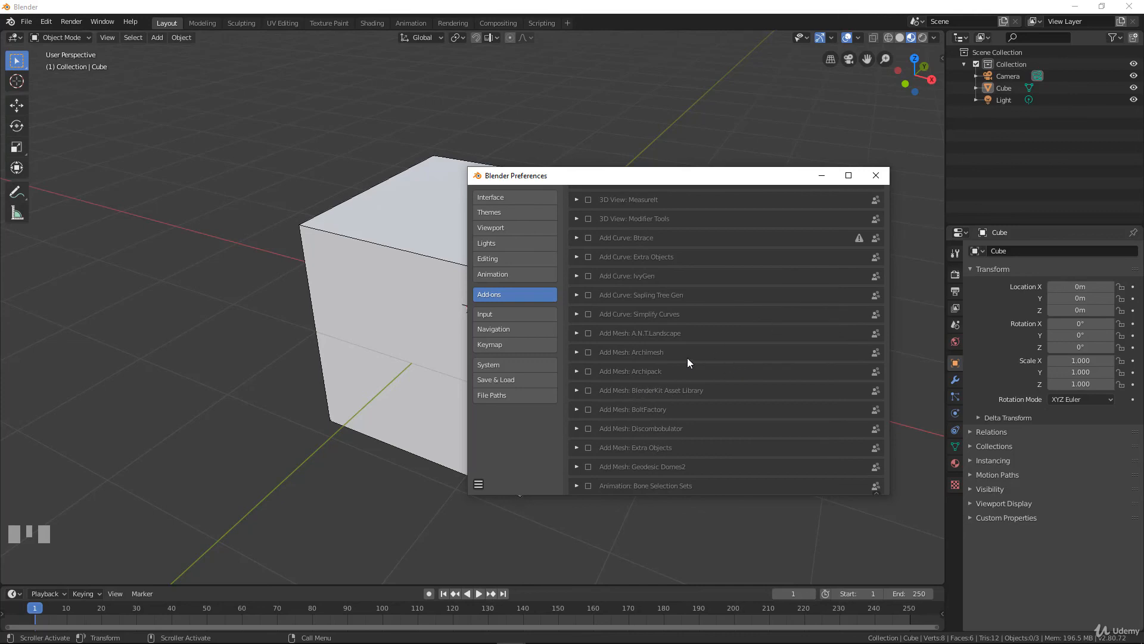
Enable the Add Mesh: BoltFactory add-on, return to the viewport and show the mesh types that can be added.
{"action": "left_click", "coordinate": [586, 409]}
{"action": "left_click", "coordinate": [876, 175]}
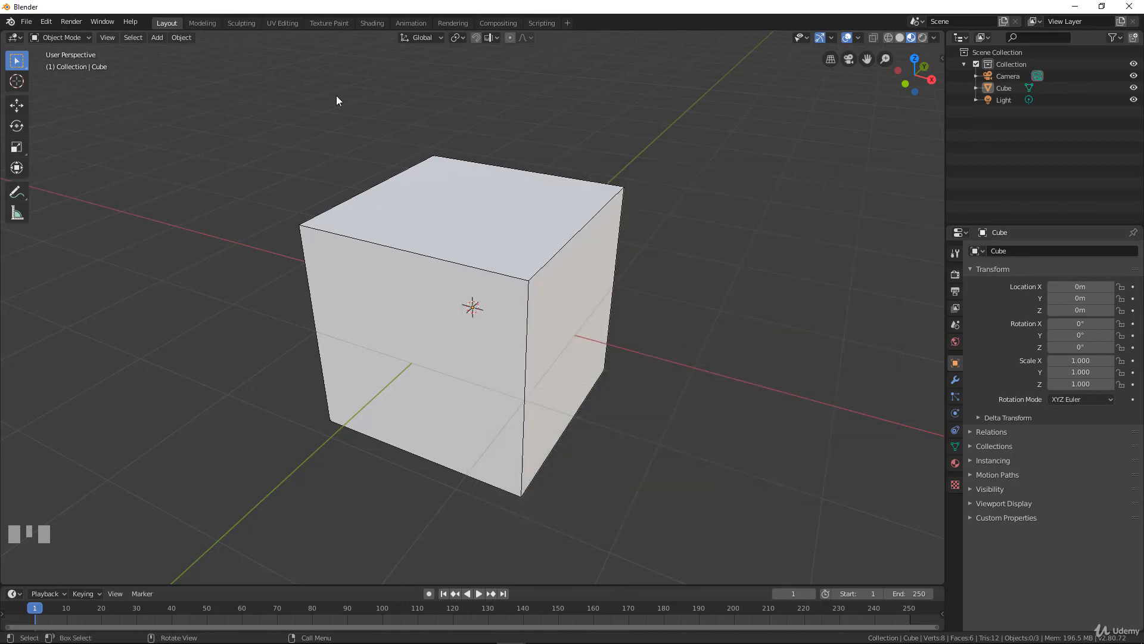
{"action": "left_click", "coordinate": [160, 38]}
{"action": "mouse_move", "coordinate": [166, 51]}
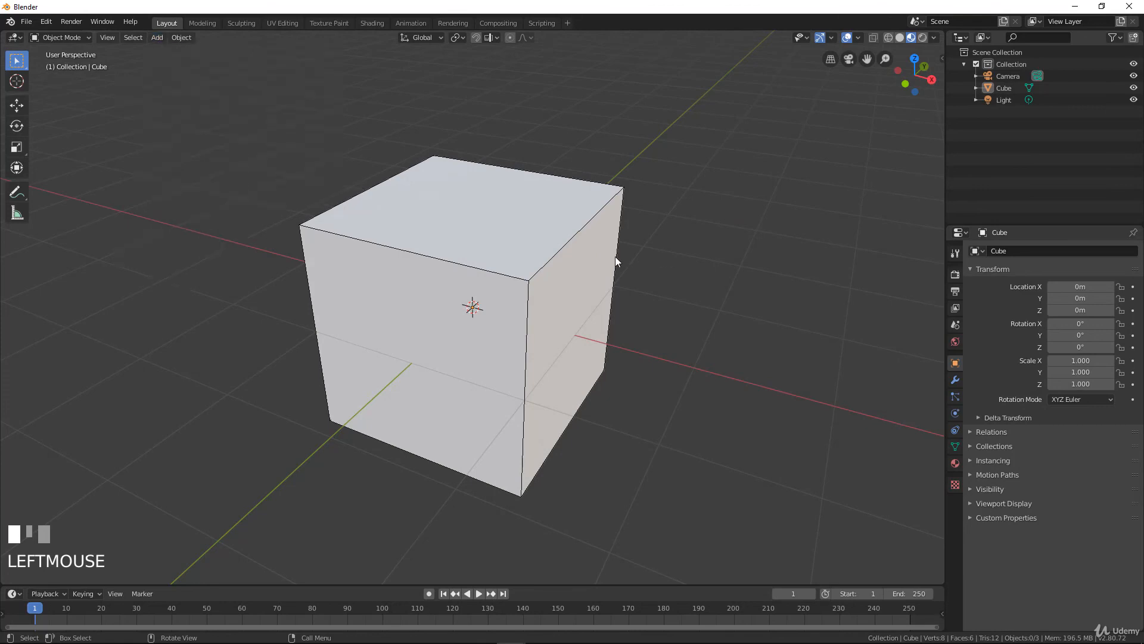
Select the cube in the viewport and delete it.
{"action": "left_click", "coordinate": [553, 272]}
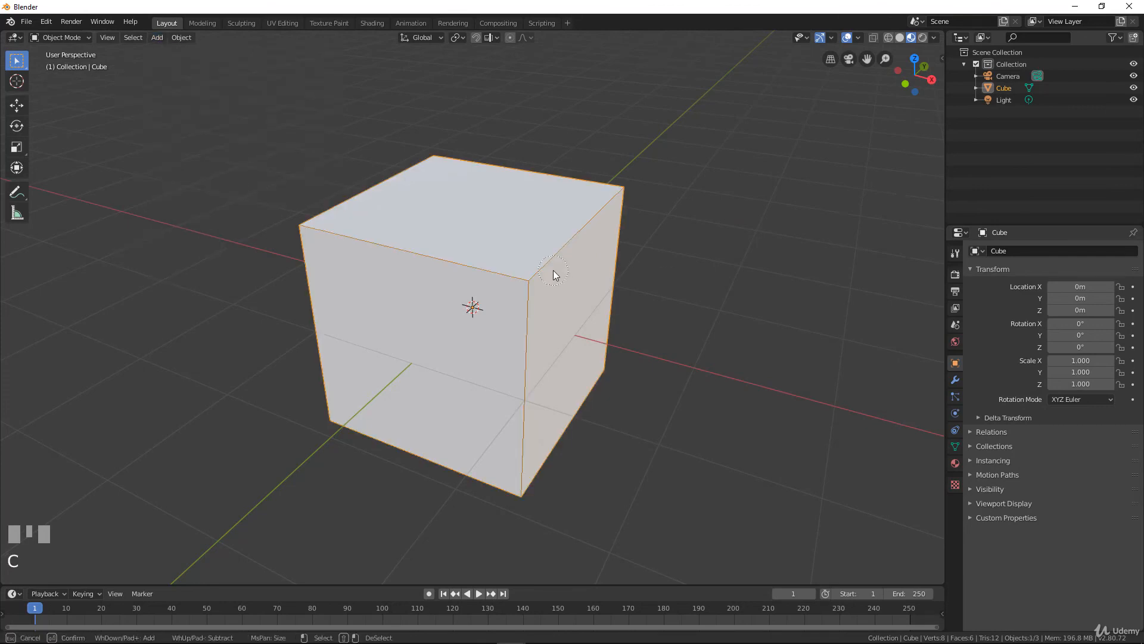
{"action": "right_click", "coordinate": [553, 270]}
{"action": "key", "text": "x"}
{"action": "left_click", "coordinate": [553, 270]}
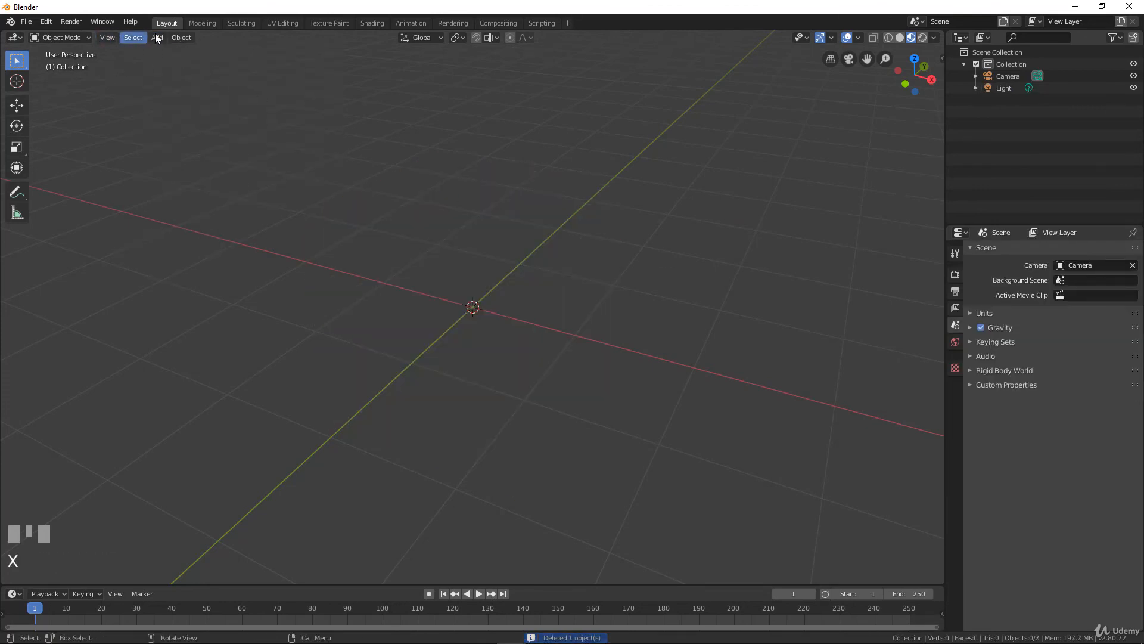
Add a Bolt mesh and inspect its adjustable Add Bolt parameters.
{"action": "left_click", "coordinate": [157, 37]}
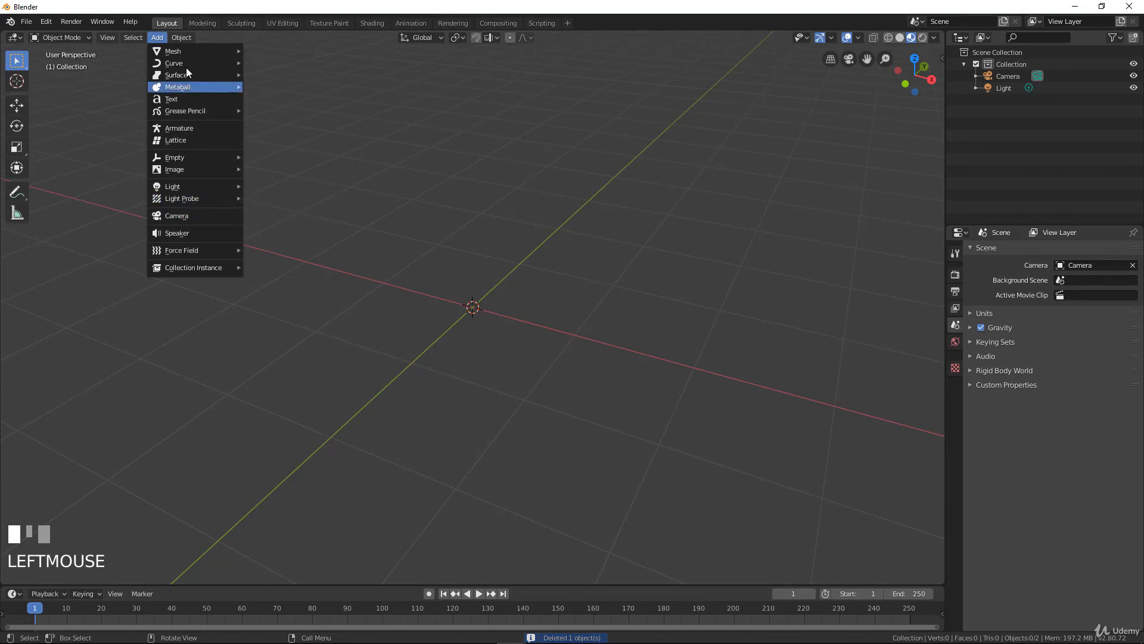
{"action": "mouse_move", "coordinate": [196, 51]}
{"action": "left_click", "coordinate": [277, 174]}
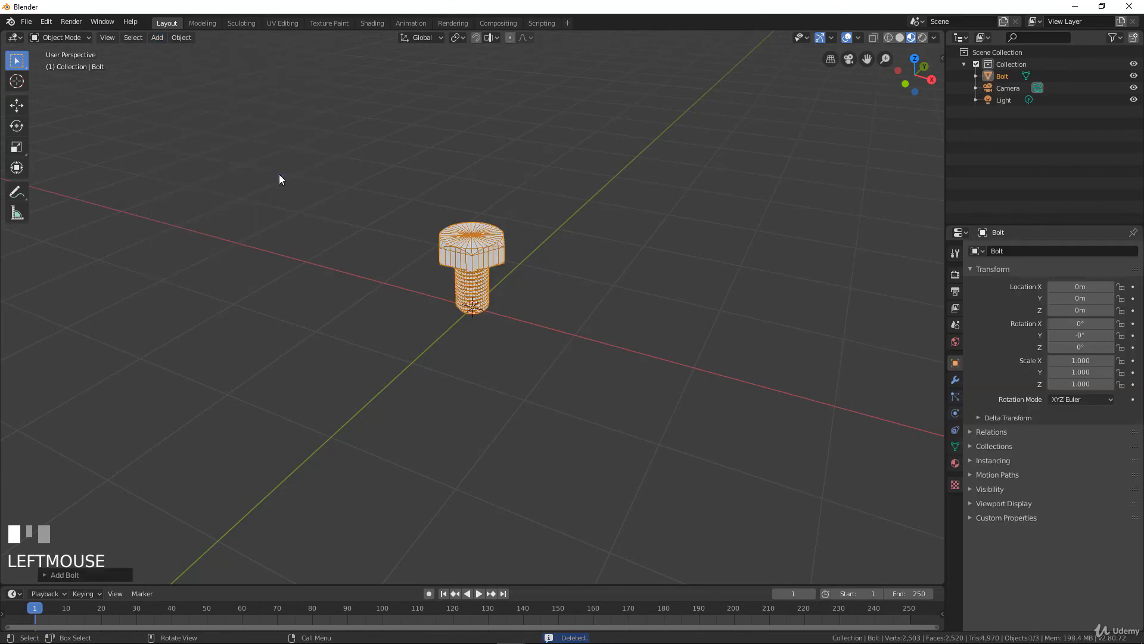
{"action": "scroll", "coordinate": [463, 256], "scroll_direction": "down", "scroll_amount": 2}
{"action": "scroll", "coordinate": [465, 256], "scroll_direction": "up", "scroll_amount": 4}
{"action": "middle_click_drag", "start_coordinate": [466, 257], "coordinate": [504, 226]}
{"action": "left_click", "coordinate": [44, 575]}
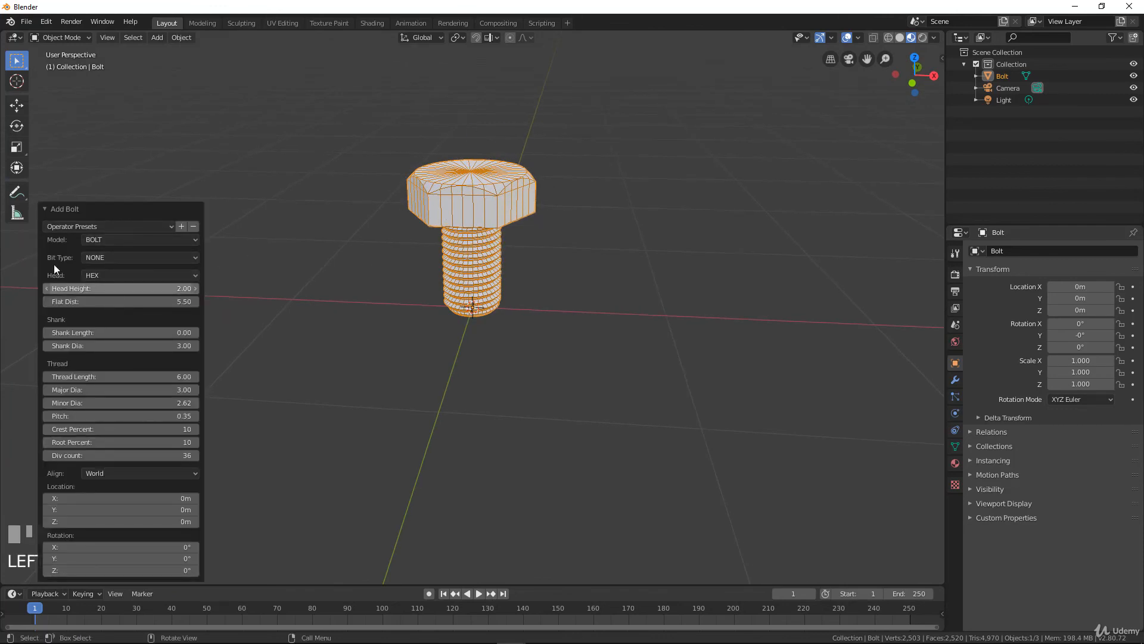
{"action": "left_click", "coordinate": [46, 207]}
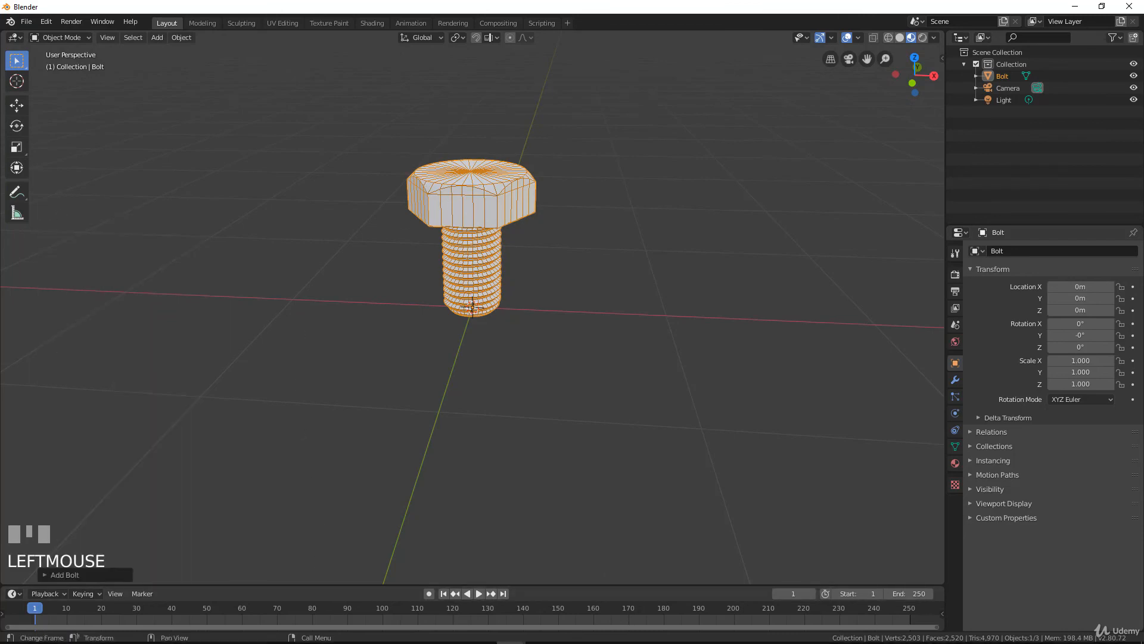
Return to the Preferences window, disable the Add Mesh: BoltFactory add-on and browse the rest of the add-on list.
{"action": "mouse_move", "coordinate": [520, 636]}
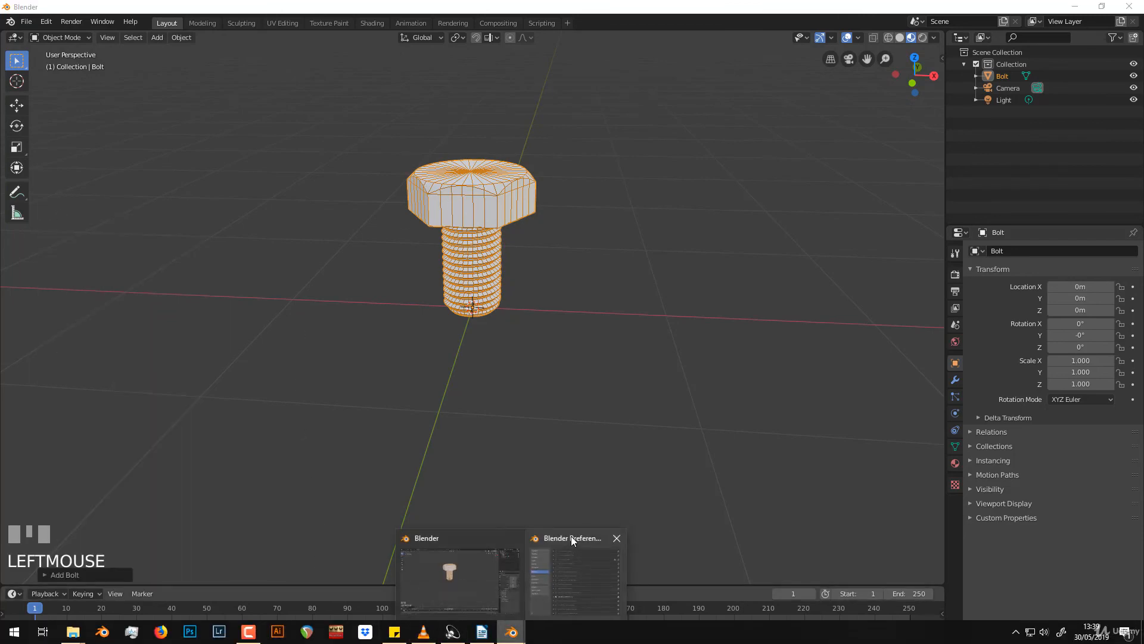
{"action": "left_click", "coordinate": [571, 535]}
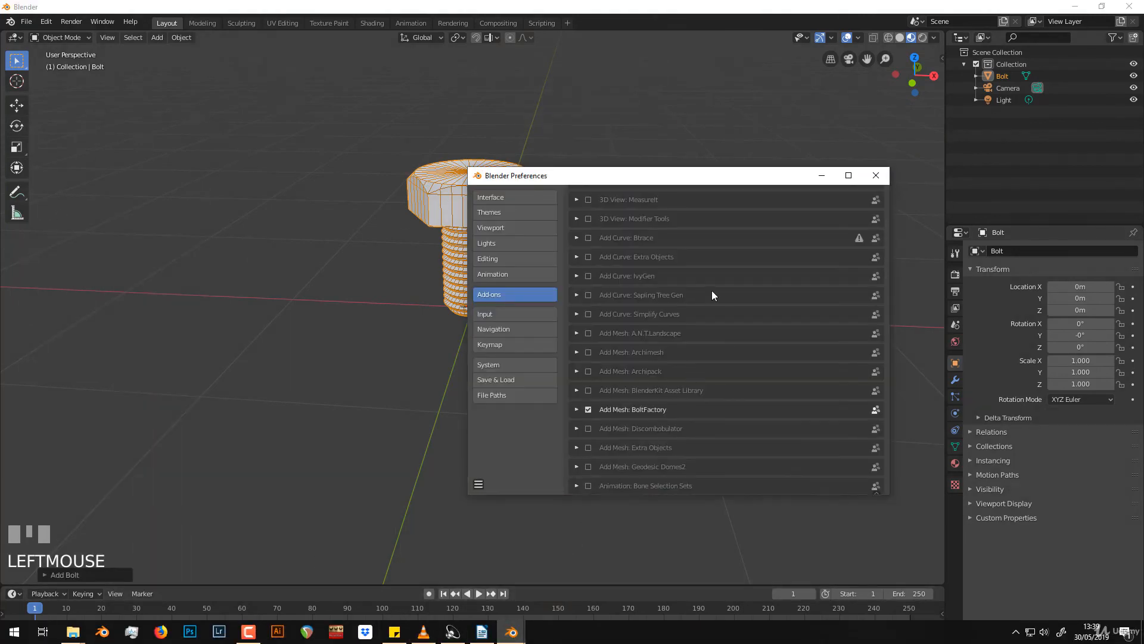
{"action": "left_click", "coordinate": [589, 409]}
{"action": "scroll", "coordinate": [660, 356], "scroll_direction": "down", "scroll_amount": 3}
{"action": "scroll", "coordinate": [667, 379], "scroll_direction": "up", "scroll_amount": 5}
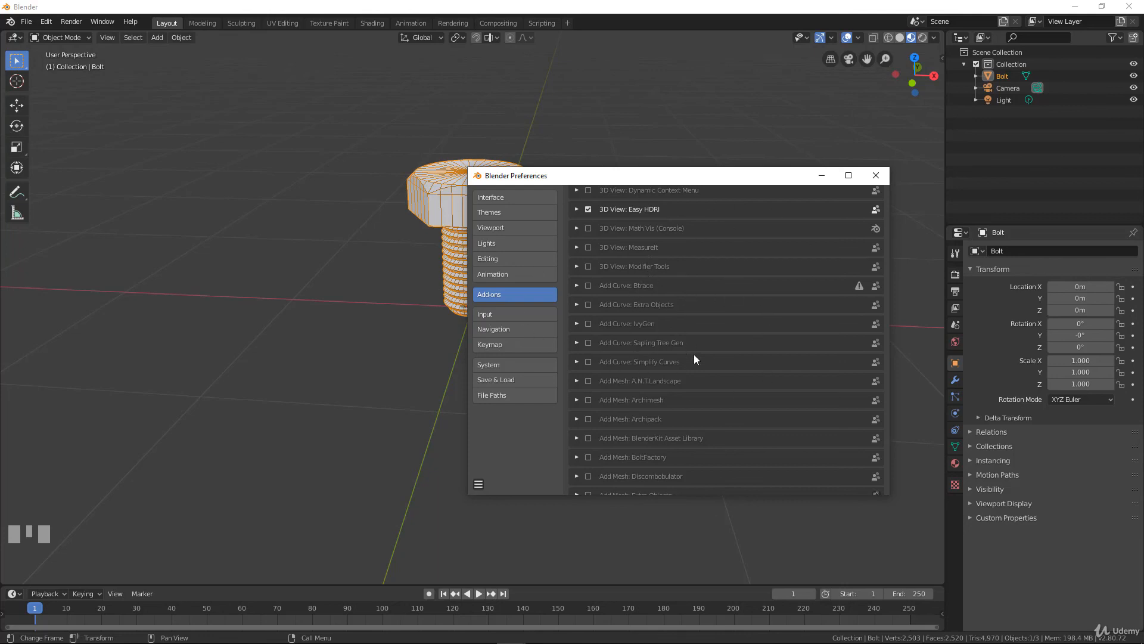
{"action": "scroll", "coordinate": [696, 355], "scroll_direction": "up", "scroll_amount": 4}
{"action": "scroll", "coordinate": [603, 305], "scroll_direction": "down", "scroll_amount": 6}
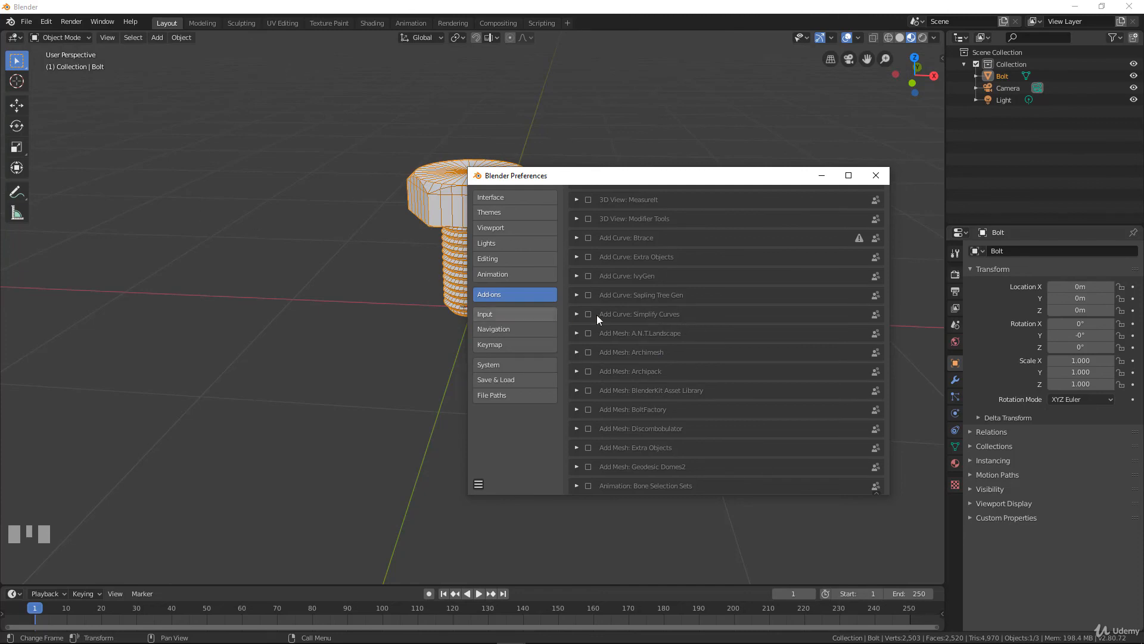
Review the Input preferences for keyboard, mouse and tablet, expanding and collapsing the NDOF group.
{"action": "left_click", "coordinate": [500, 314]}
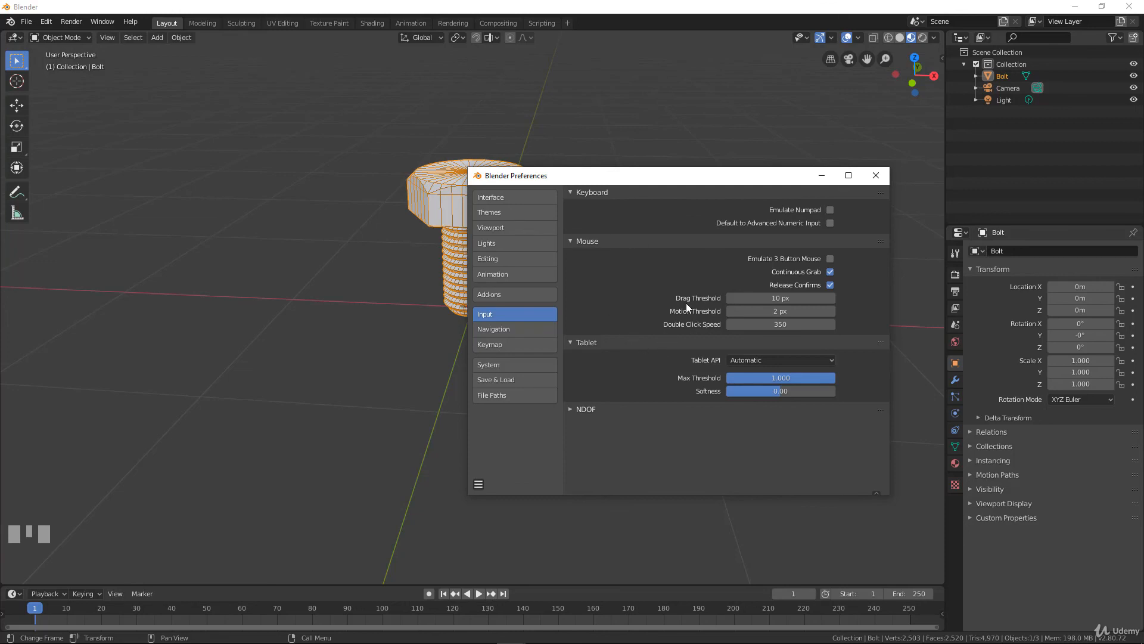
{"action": "left_click", "coordinate": [573, 409]}
{"action": "left_click", "coordinate": [574, 408]}
Review the Navigation preferences, pointing out Auto Perspective under Orbit & Pan, and minimize the Preferences window.
{"action": "left_click", "coordinate": [503, 327]}
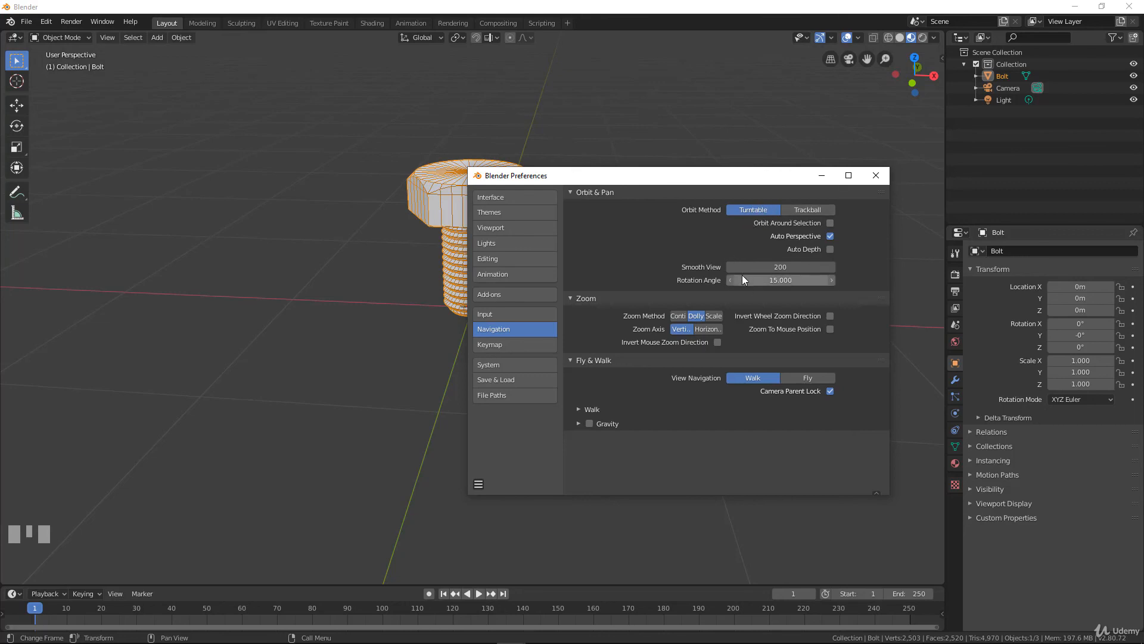
{"action": "left_click", "coordinate": [830, 236]}
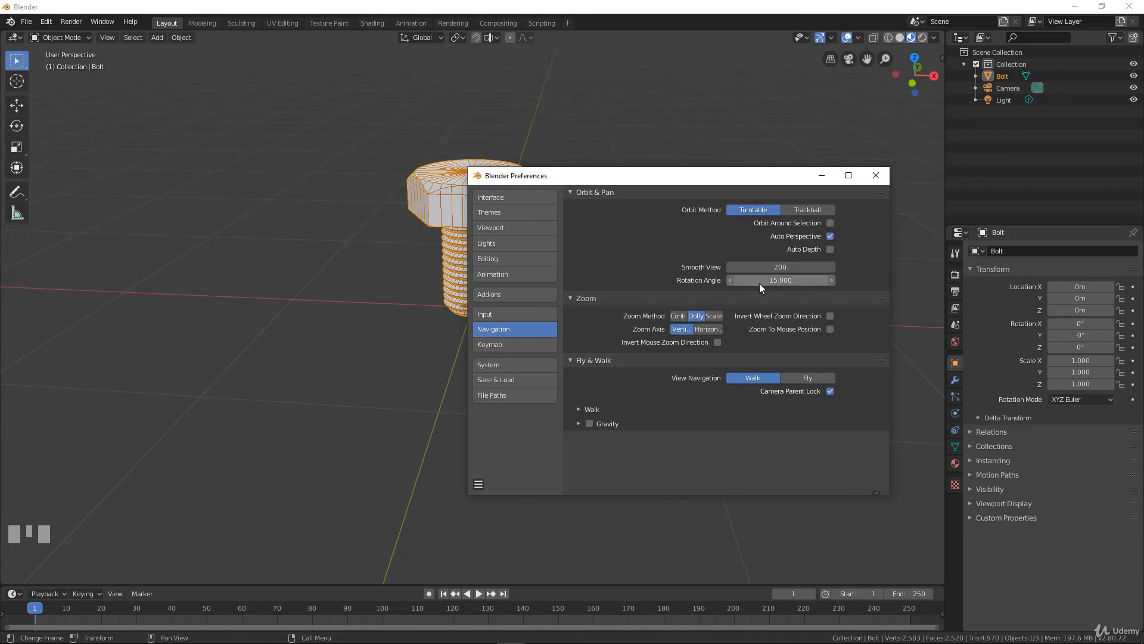
{"action": "left_click", "coordinate": [823, 176]}
Delete the bolt object from the scene.
{"action": "left_click", "coordinate": [485, 217]}
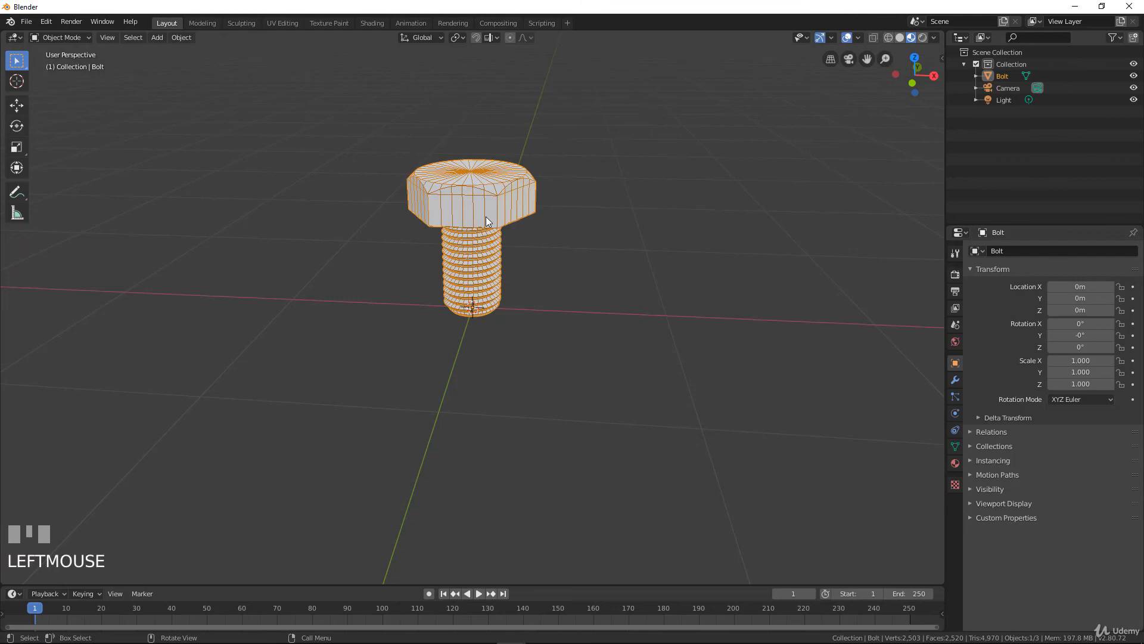
{"action": "key", "text": "x"}
{"action": "left_click", "coordinate": [486, 217]}
Add a Monkey mesh to the scene and frame it at an angle in the viewport.
{"action": "key", "text": "shift+a"}
{"action": "mouse_move", "coordinate": [492, 263]}
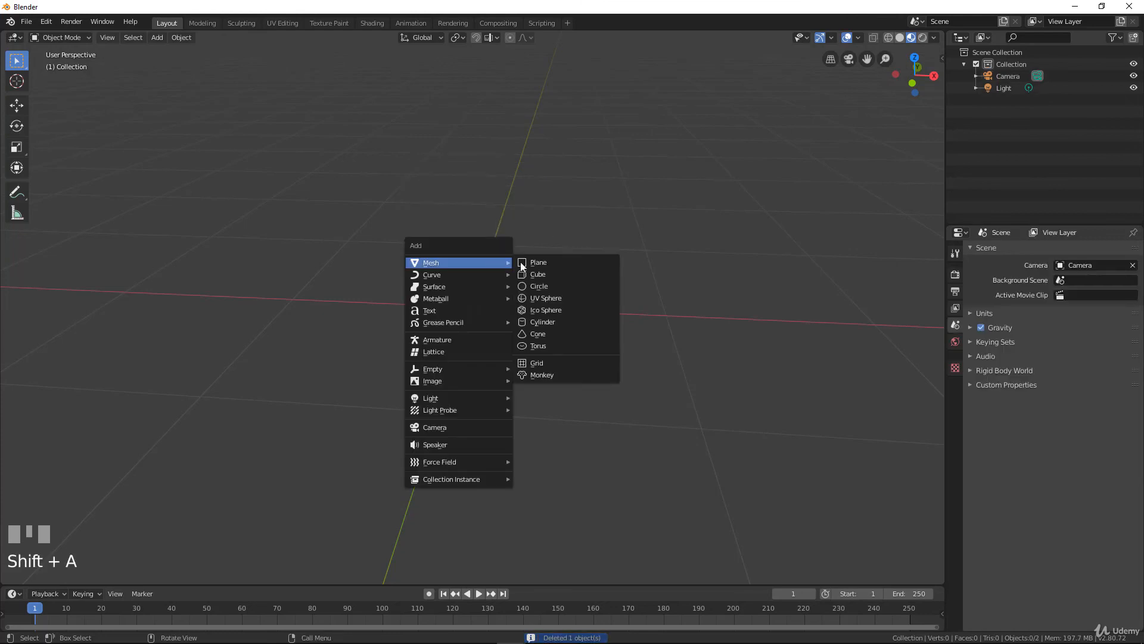
{"action": "left_click", "coordinate": [541, 375]}
{"action": "scroll", "coordinate": [518, 294], "scroll_direction": "down", "scroll_amount": 4}
{"action": "scroll", "coordinate": [518, 294], "scroll_direction": "up", "scroll_amount": 2}
{"action": "middle_click_drag", "start_coordinate": [518, 295], "coordinate": [471, 278]}
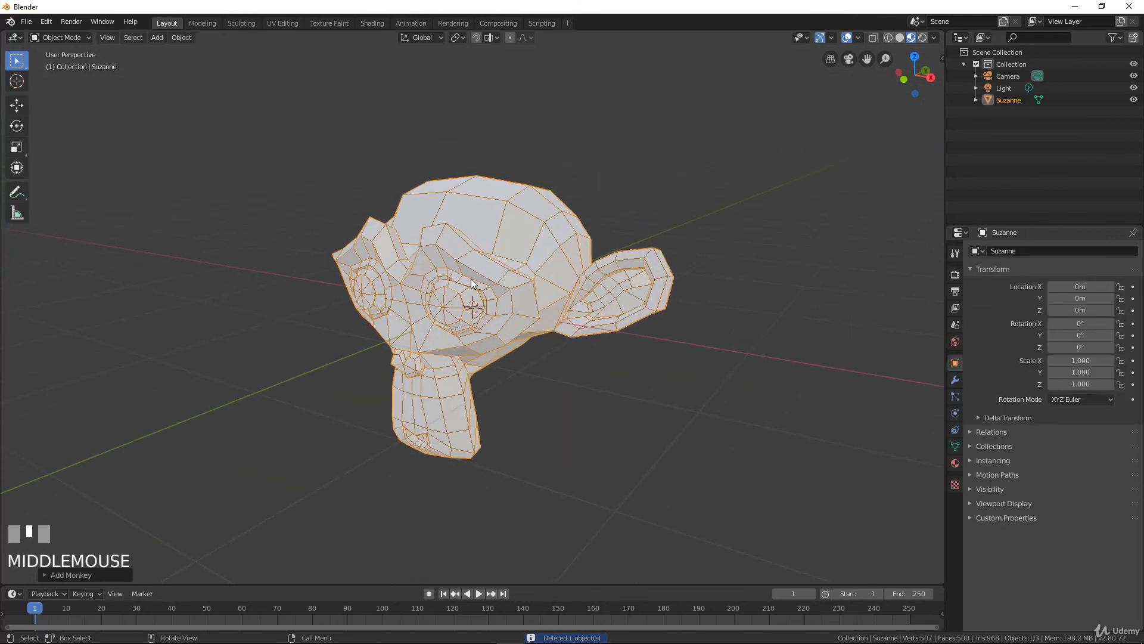
{"action": "scroll", "coordinate": [470, 284], "scroll_direction": "down", "scroll_amount": 2}
Demonstrate Auto Perspective by twice switching to the Right Orthographic view and orbiting away from it.
{"action": "key", "text": "KP_3"}
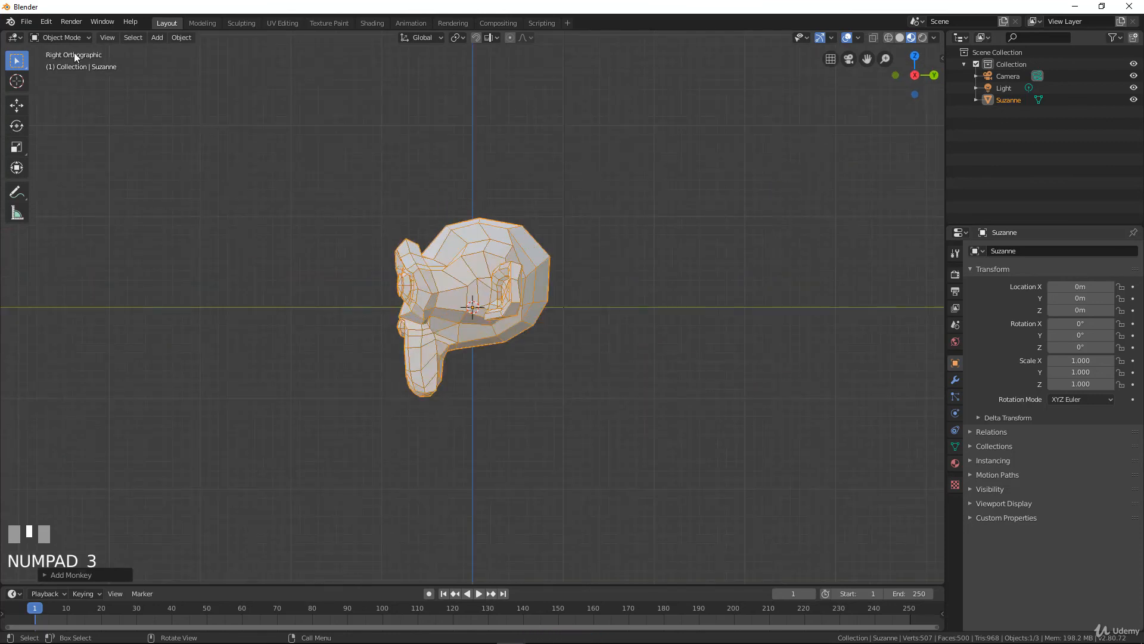
{"action": "middle_click_drag", "start_coordinate": [74, 52], "coordinate": [413, 269]}
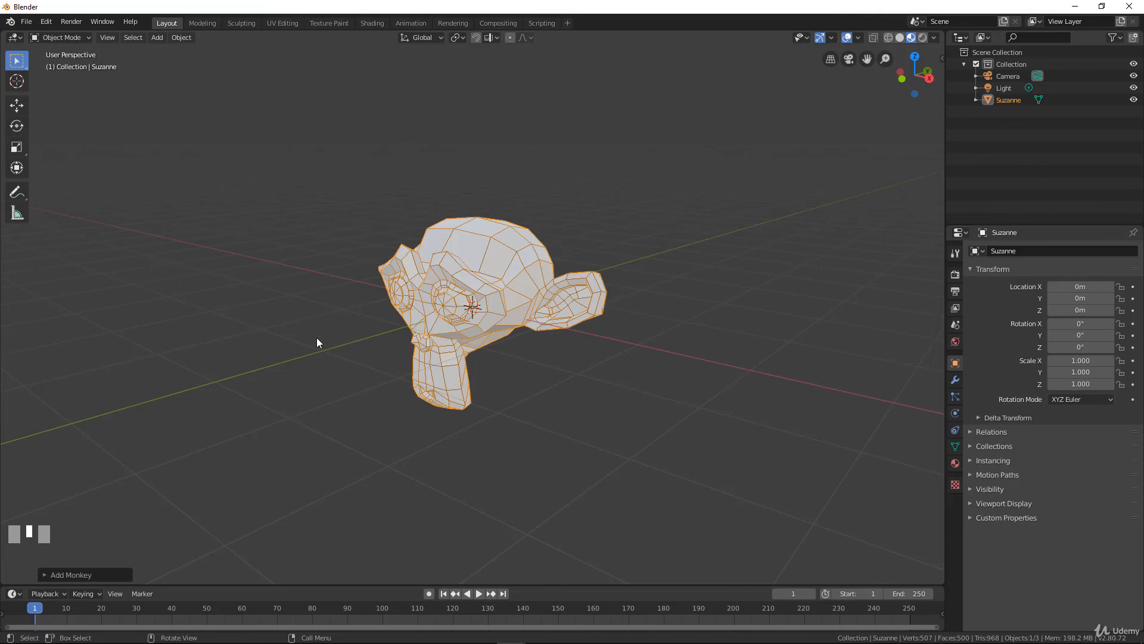
{"action": "key", "text": "KP_3"}
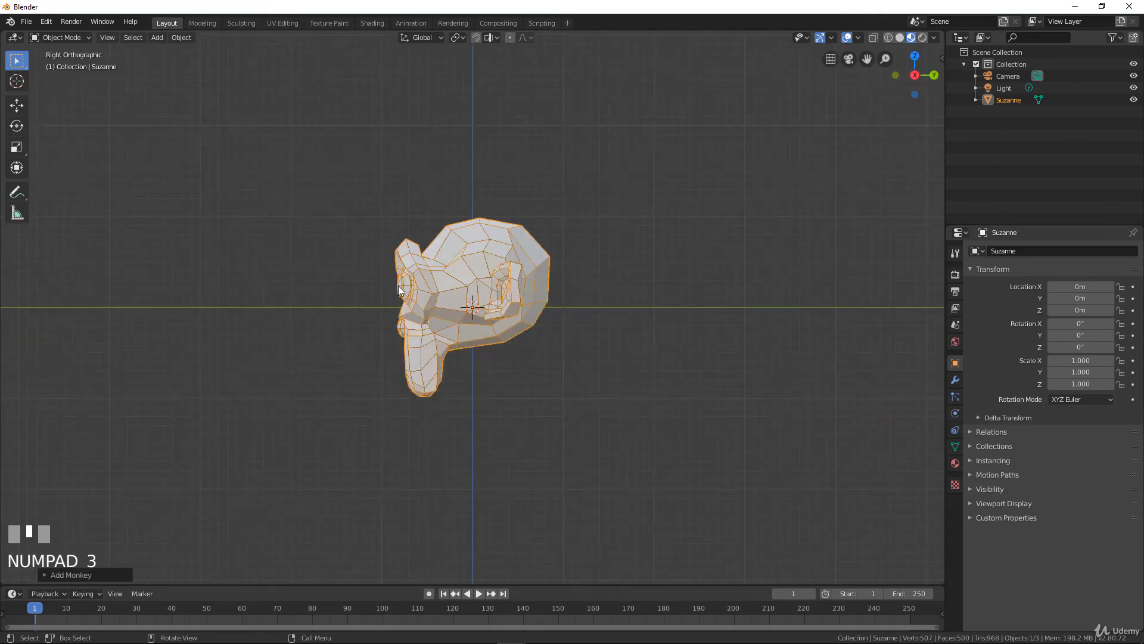
{"action": "middle_click_drag", "start_coordinate": [398, 284], "coordinate": [333, 302]}
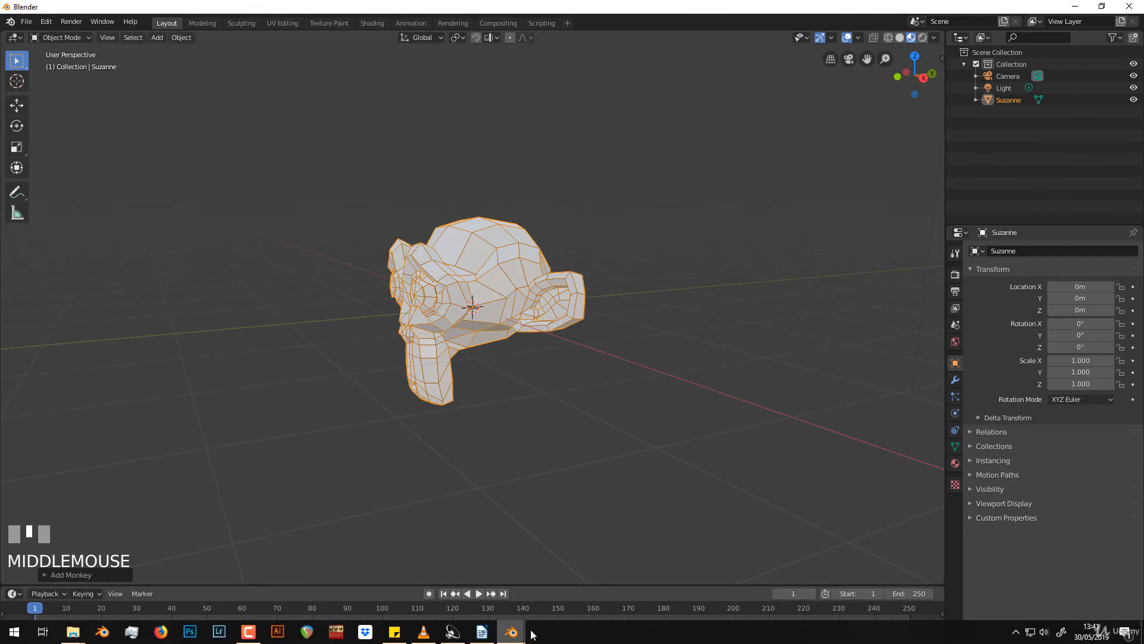
Turn off Auto Perspective in the Navigation preferences and switch the viewport to orthographic projection.
{"action": "mouse_move", "coordinate": [511, 632]}
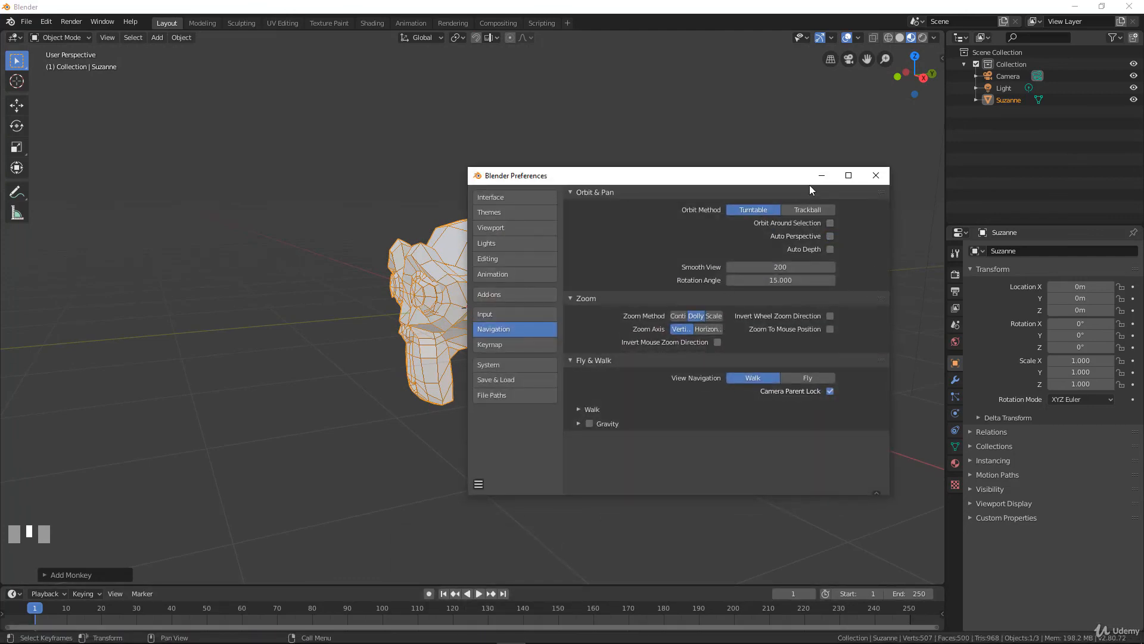
{"action": "left_click", "coordinate": [827, 174]}
{"action": "key", "text": "KP_5"}
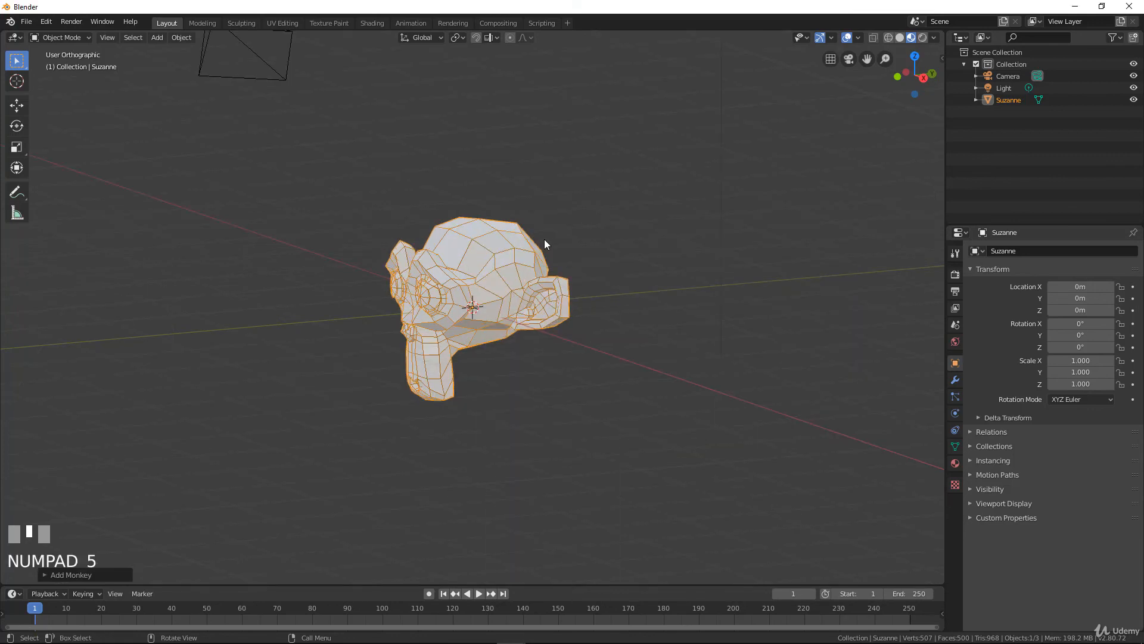
Switch to the Right Orthographic view and orbit away from it with Auto Perspective off.
{"action": "key", "text": "KP_3"}
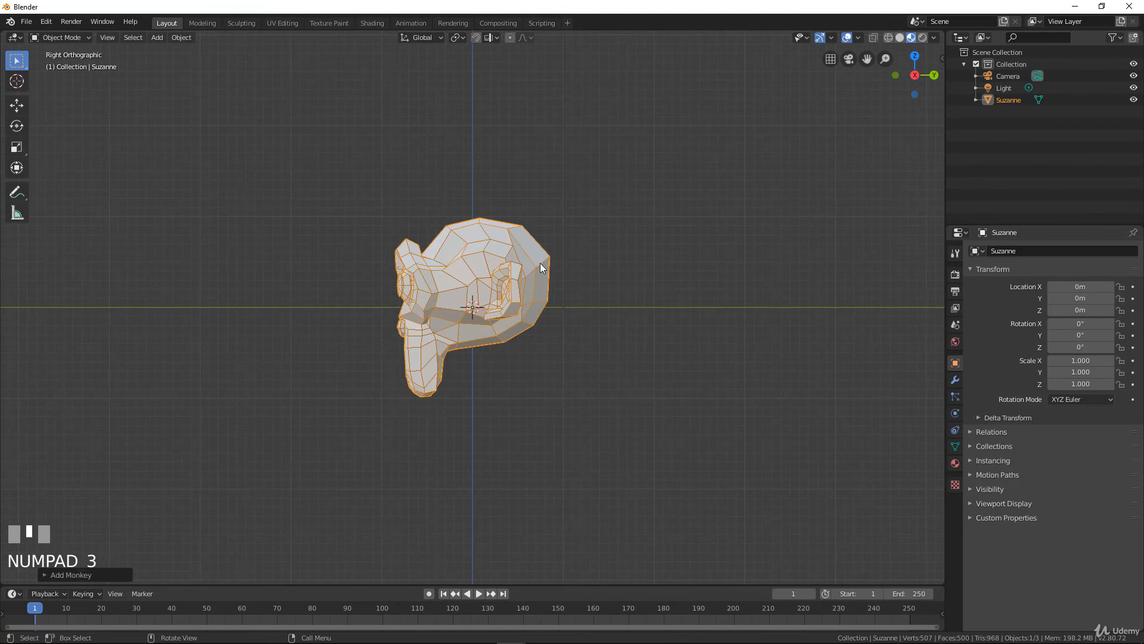
{"action": "middle_click_drag", "start_coordinate": [540, 263], "coordinate": [603, 286]}
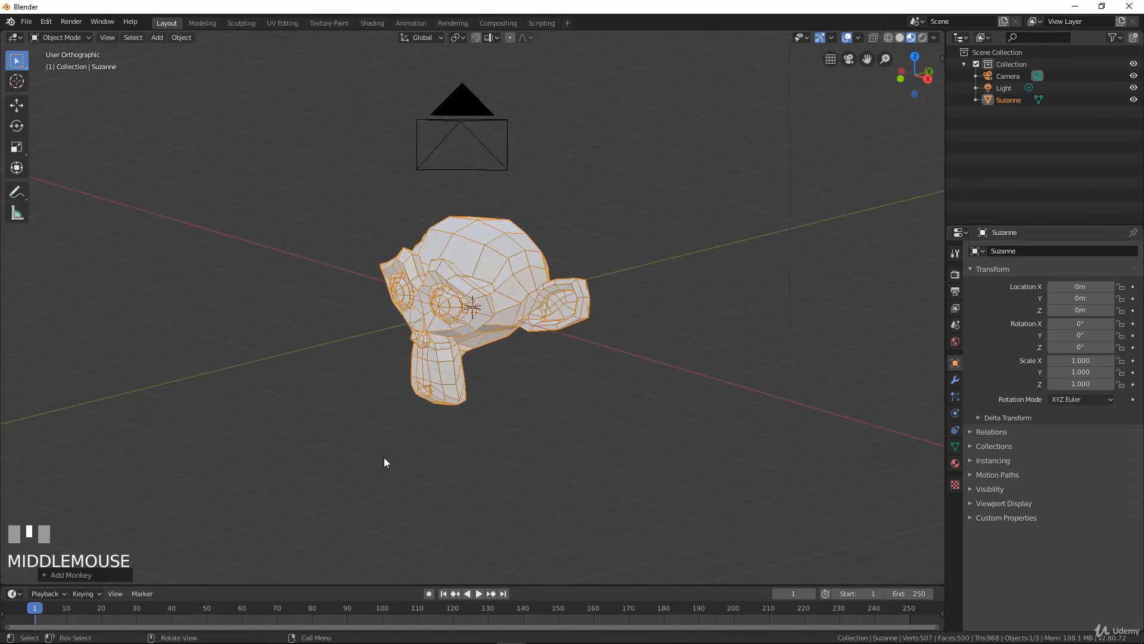
Bring back the Preferences window and set the Spacebar Action to Search in the Keymap settings.
{"action": "mouse_move", "coordinate": [511, 632]}
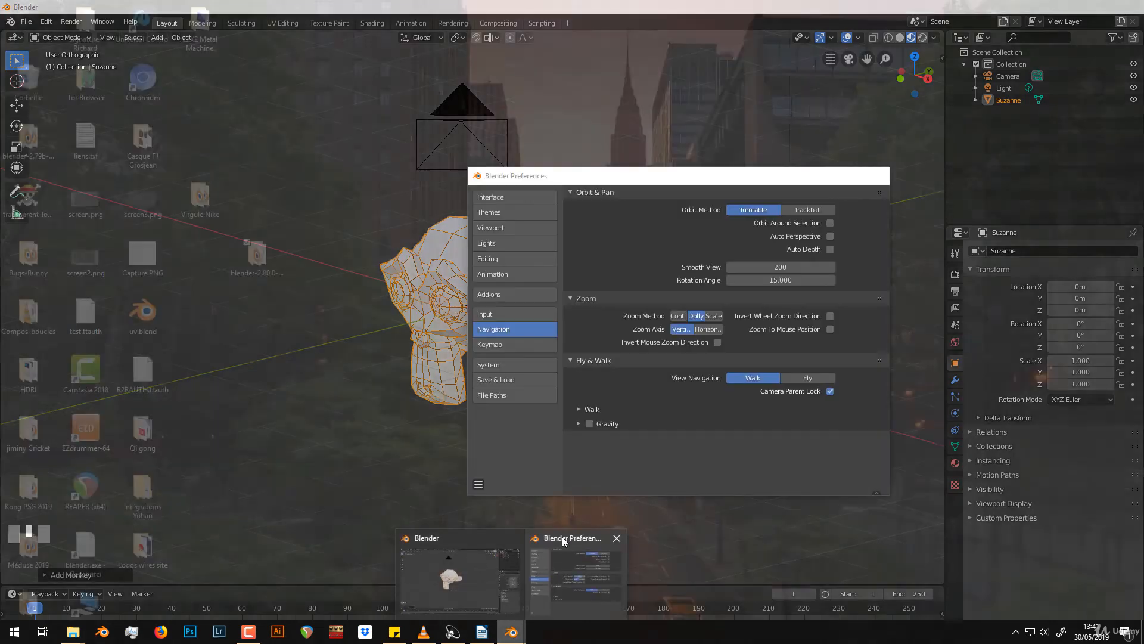
{"action": "left_click", "coordinate": [564, 539]}
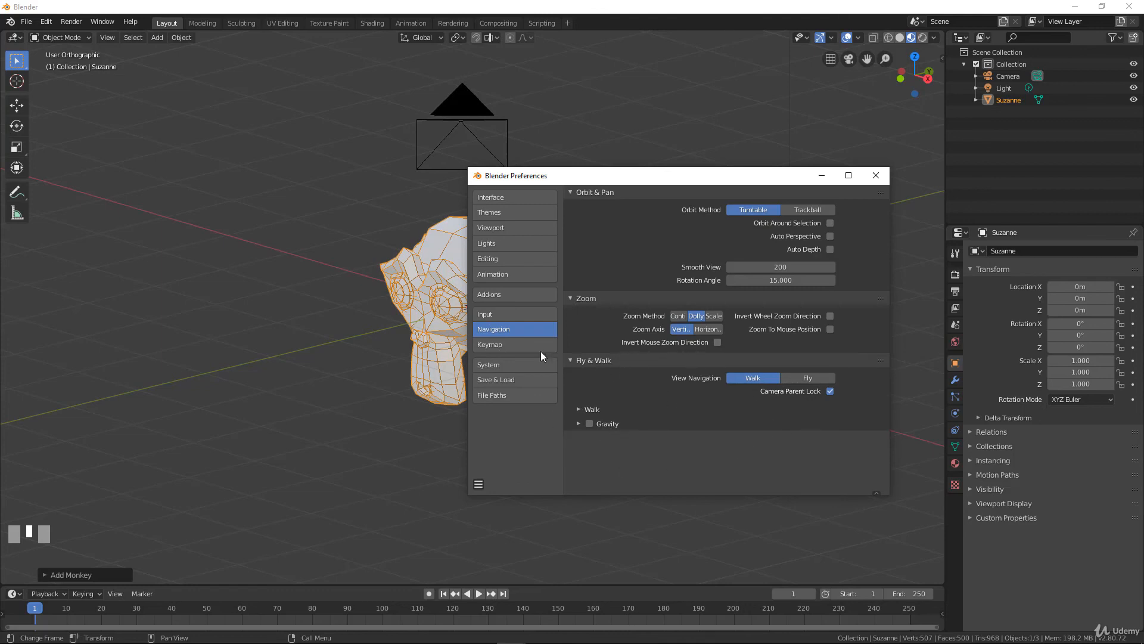
{"action": "left_click", "coordinate": [518, 348]}
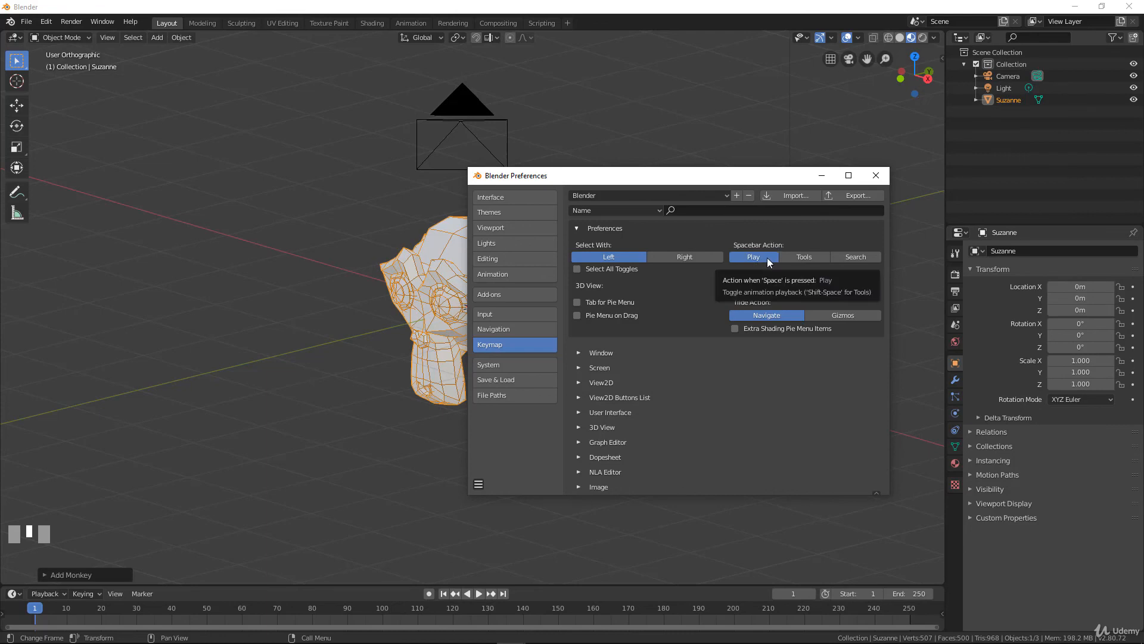
{"action": "left_click", "coordinate": [870, 258]}
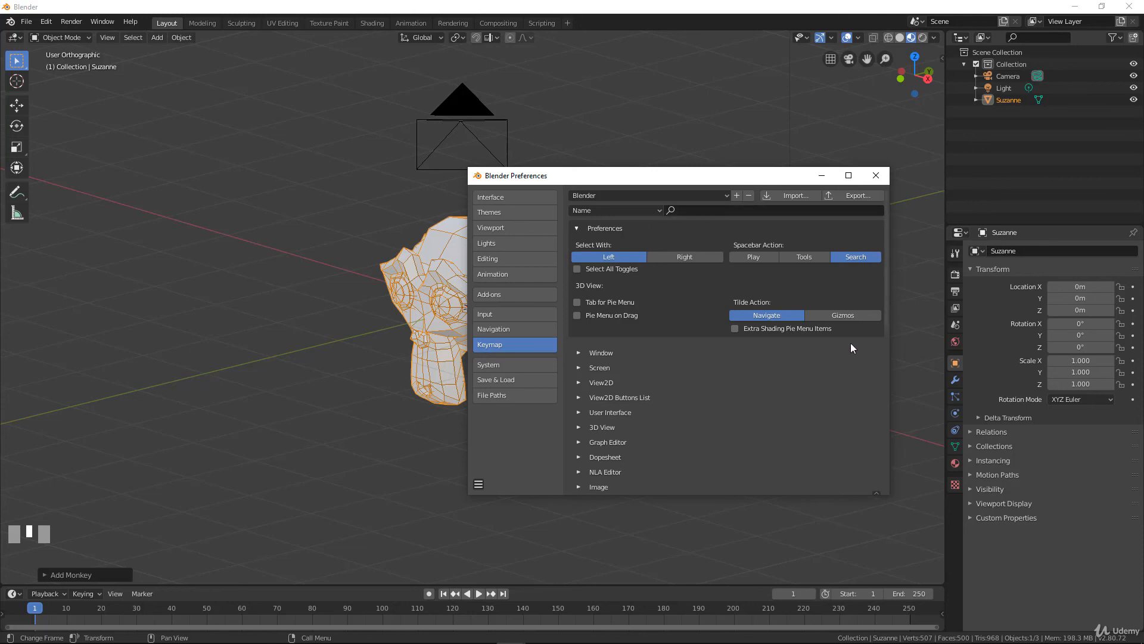
Examine the shortcut assignments in the Window and Screen categories of the Keymap preferences.
{"action": "scroll", "coordinate": [648, 354], "scroll_direction": "down", "scroll_amount": 4}
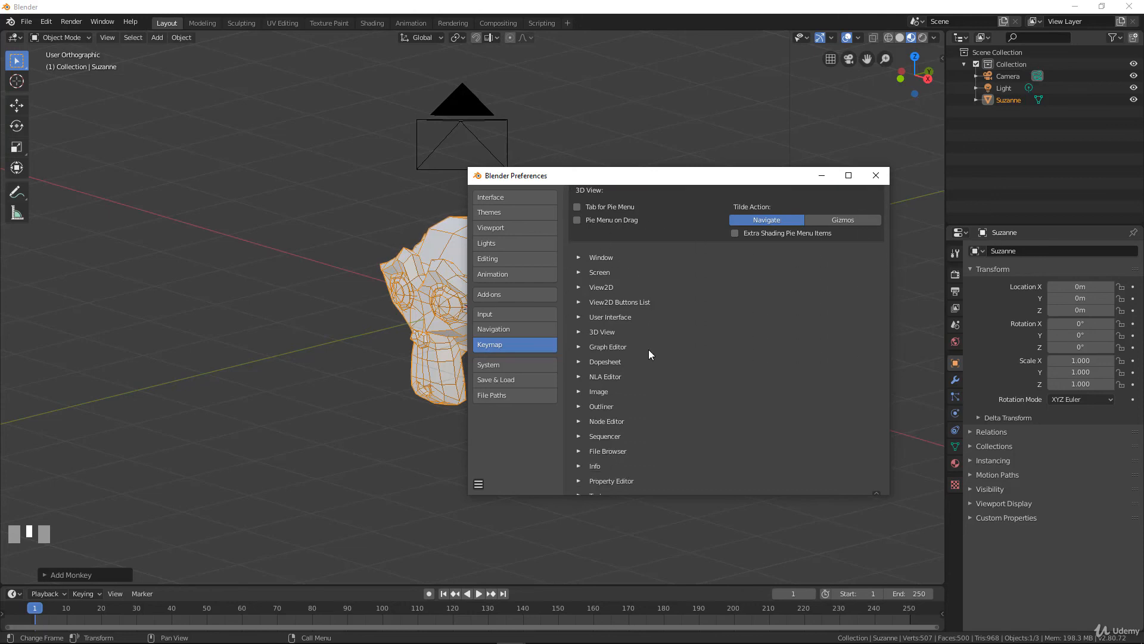
{"action": "left_click", "coordinate": [578, 257]}
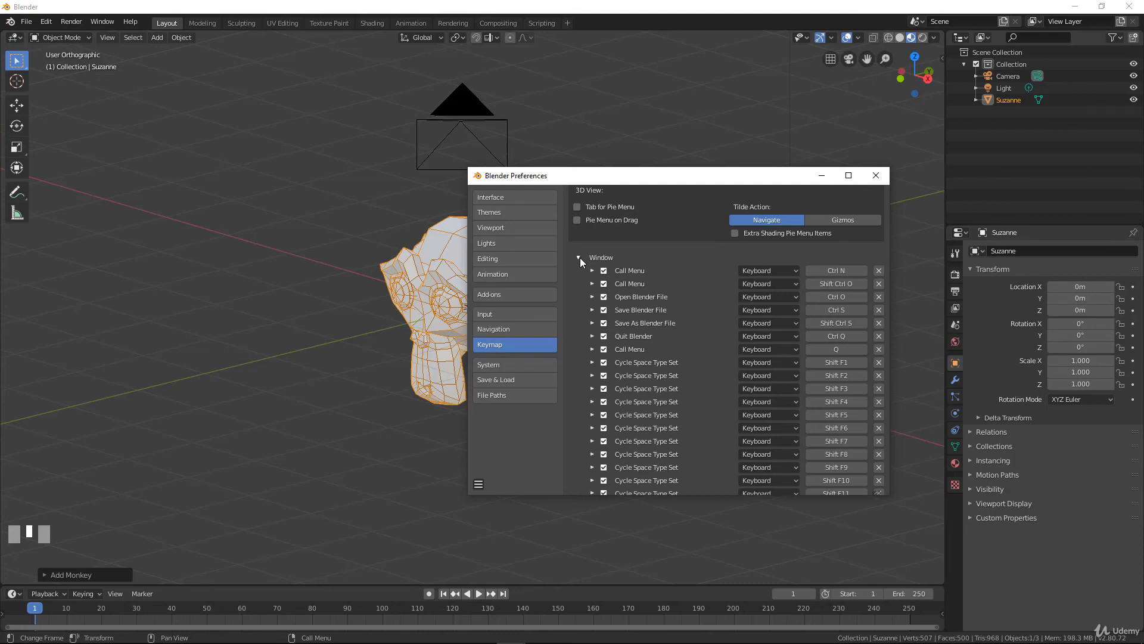
{"action": "left_click", "coordinate": [580, 258]}
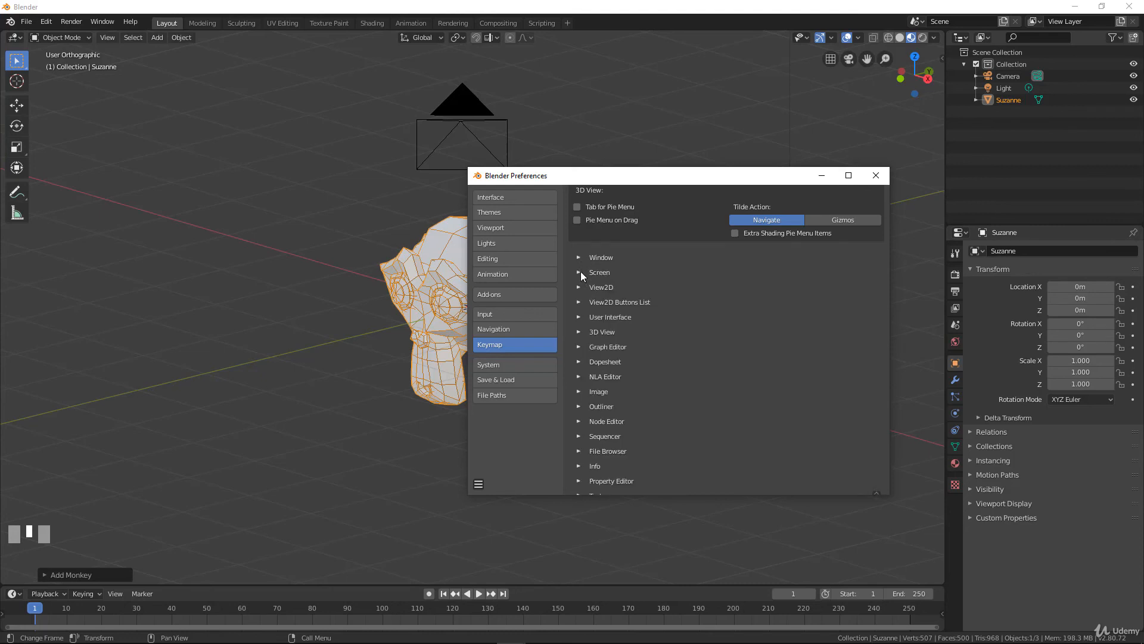
{"action": "left_click", "coordinate": [580, 272]}
{"action": "left_click", "coordinate": [580, 272]}
{"action": "left_click", "coordinate": [579, 256]}
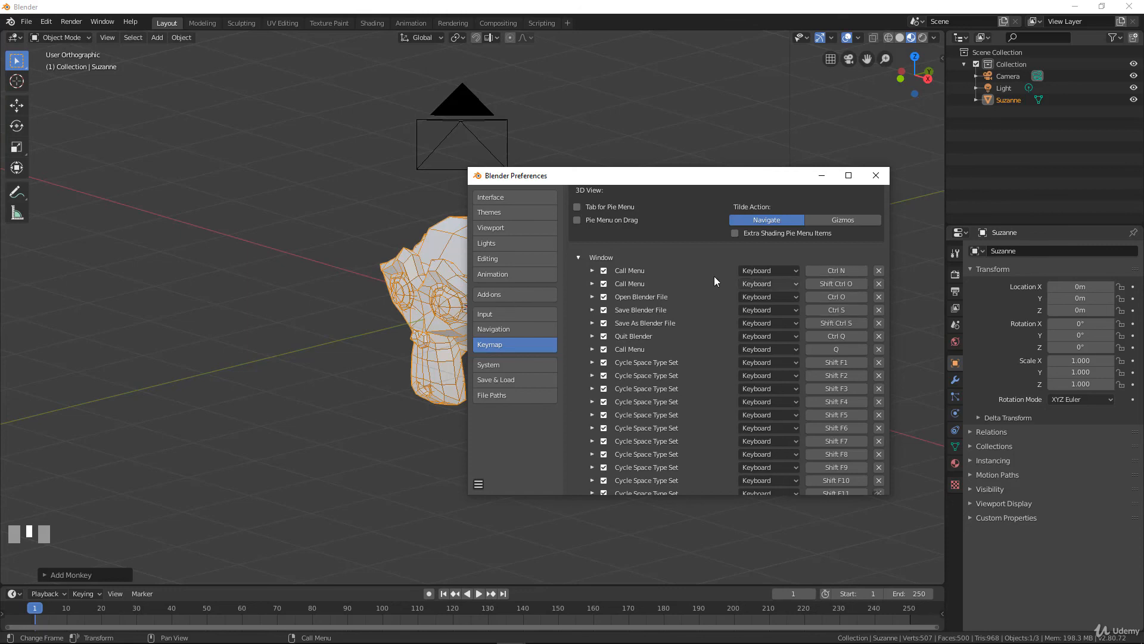
{"action": "scroll", "coordinate": [841, 274], "scroll_direction": "down", "scroll_amount": 5}
{"action": "scroll", "coordinate": [835, 320], "scroll_direction": "up", "scroll_amount": 7}
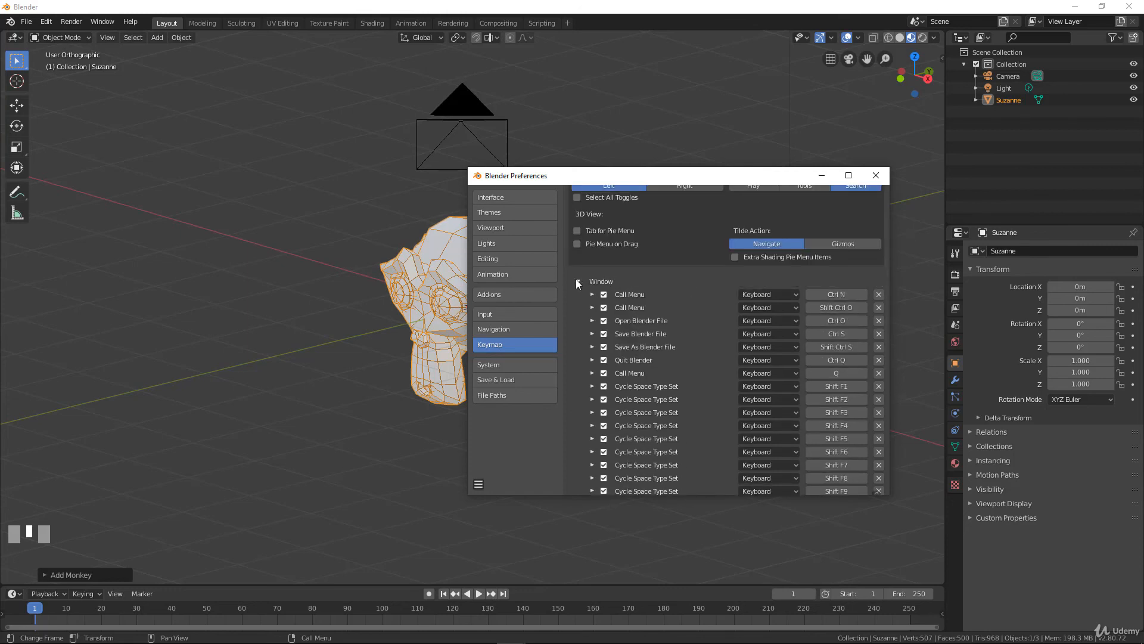
{"action": "left_click", "coordinate": [576, 281]}
{"action": "left_click", "coordinate": [577, 281]}
{"action": "left_click", "coordinate": [577, 281]}
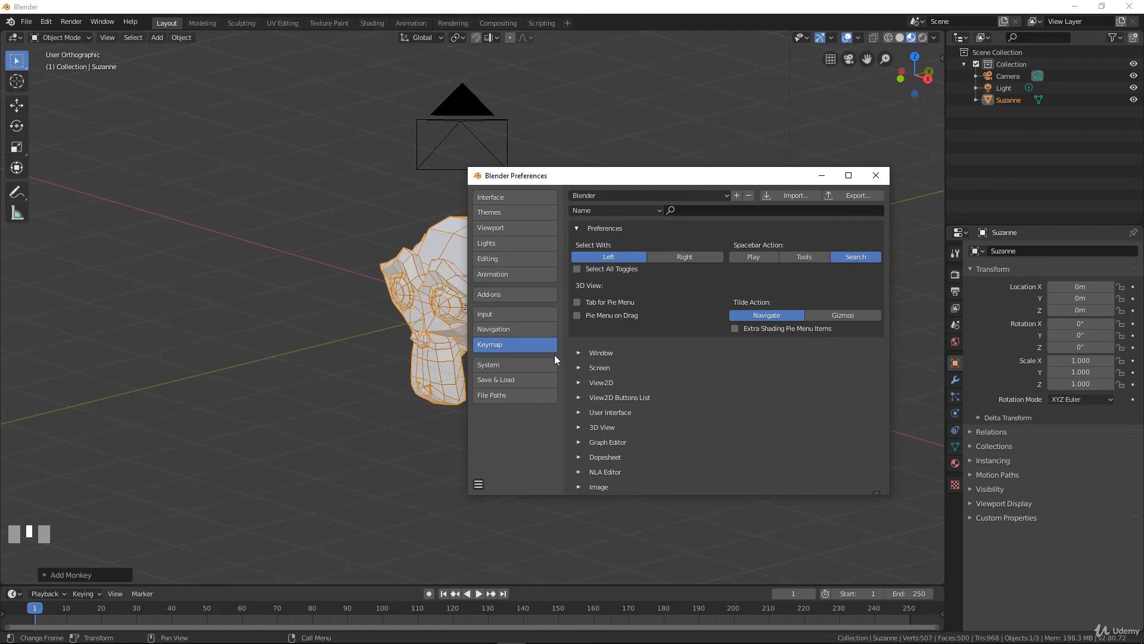
Try None and OpenCL as the Cycles render device type in the System preferences and return to CUDA.
{"action": "left_click", "coordinate": [521, 366]}
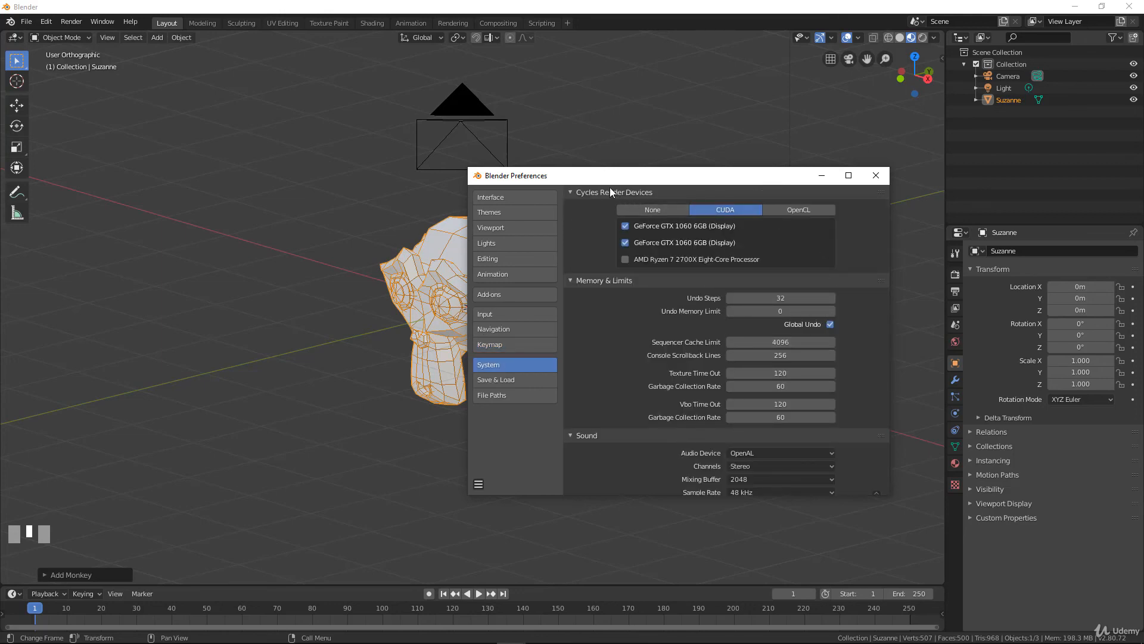
{"action": "left_click", "coordinate": [660, 210]}
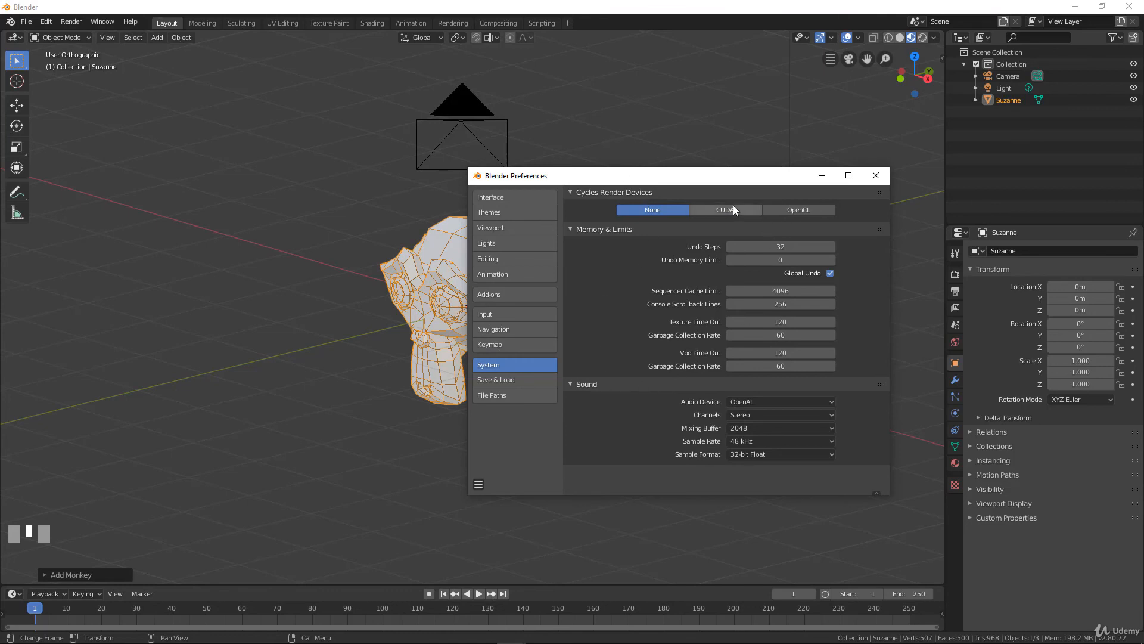
{"action": "left_click", "coordinate": [798, 208]}
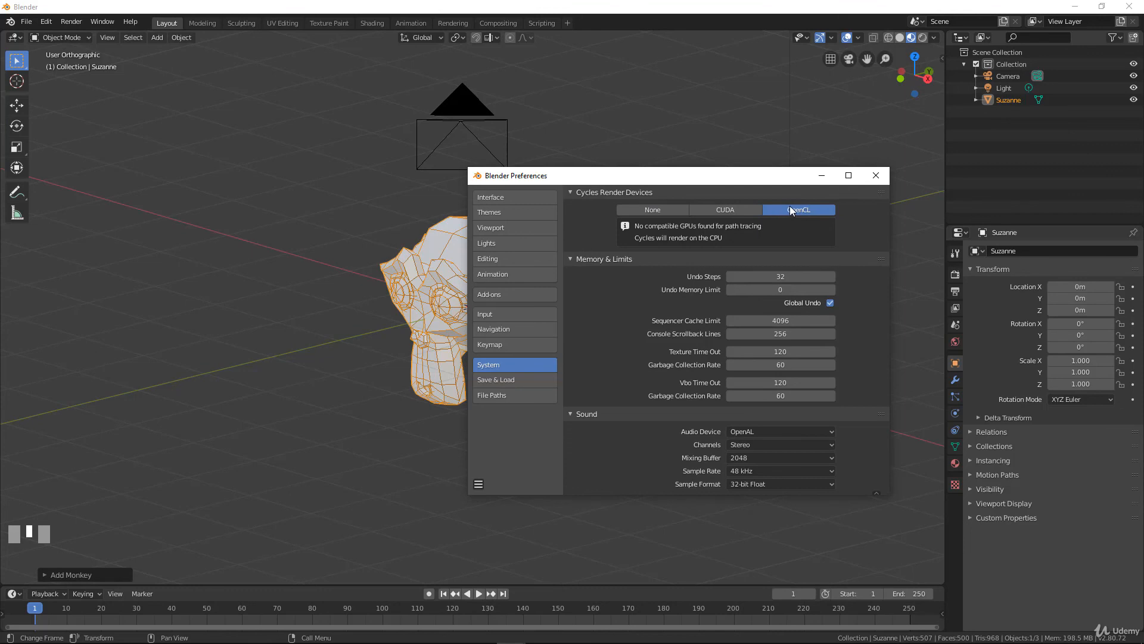
{"action": "left_click", "coordinate": [723, 211]}
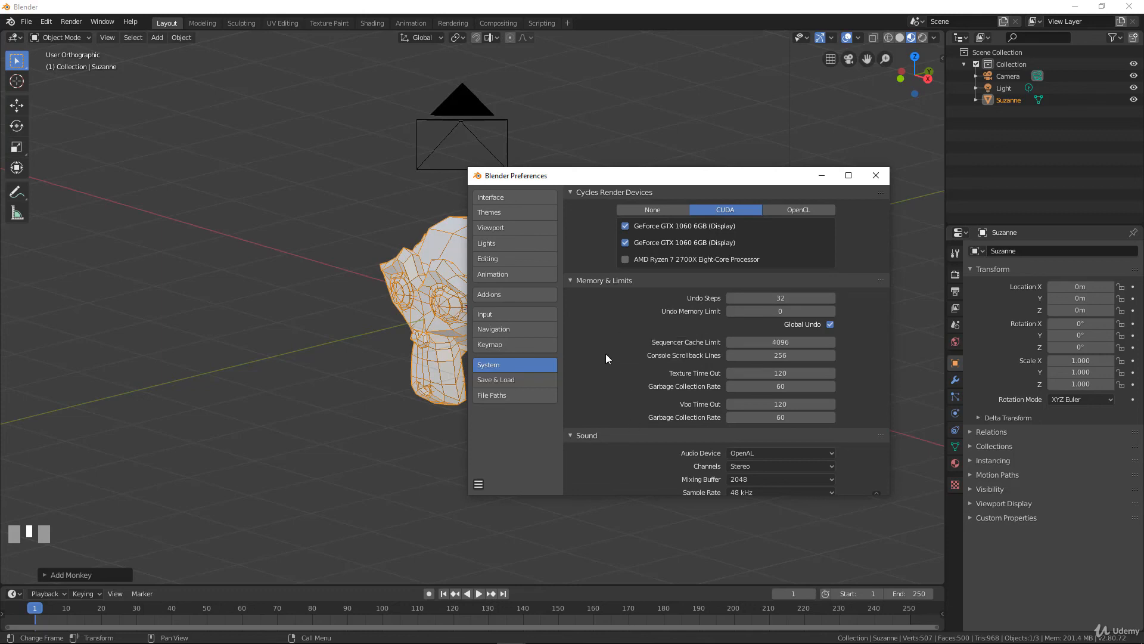
{"action": "scroll", "coordinate": [597, 348], "scroll_direction": "down", "scroll_amount": 1}
{"action": "scroll", "coordinate": [614, 343], "scroll_direction": "up", "scroll_amount": 1}
Review the Save & Load preferences and the Auto Save recovery option, and return to the Preferences window.
{"action": "left_click", "coordinate": [519, 379]}
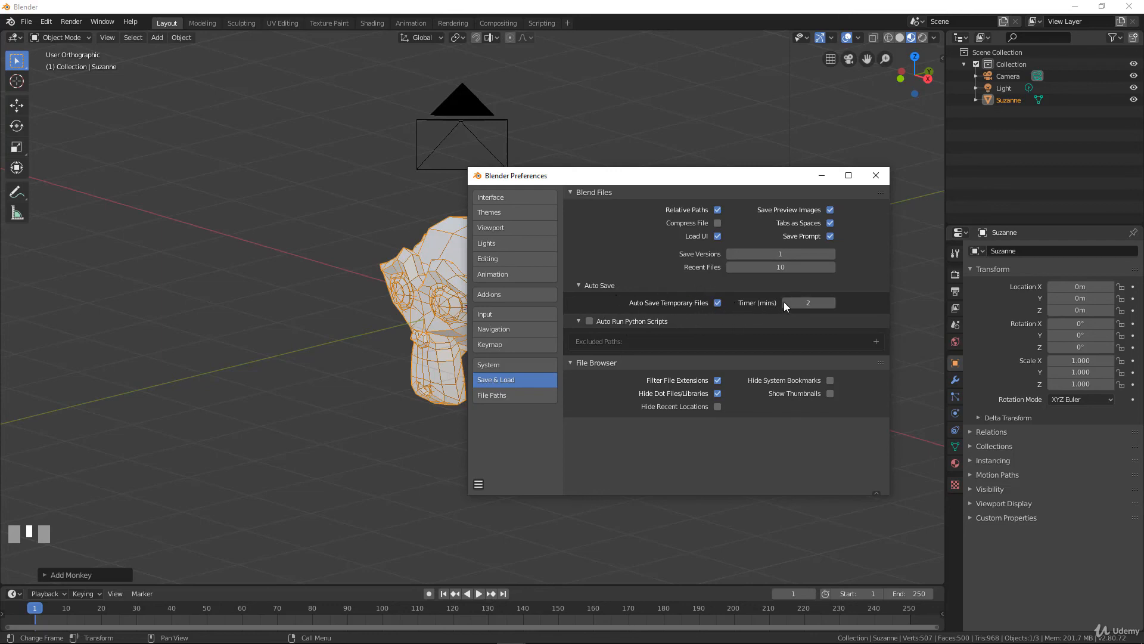
{"action": "left_click", "coordinate": [876, 175]}
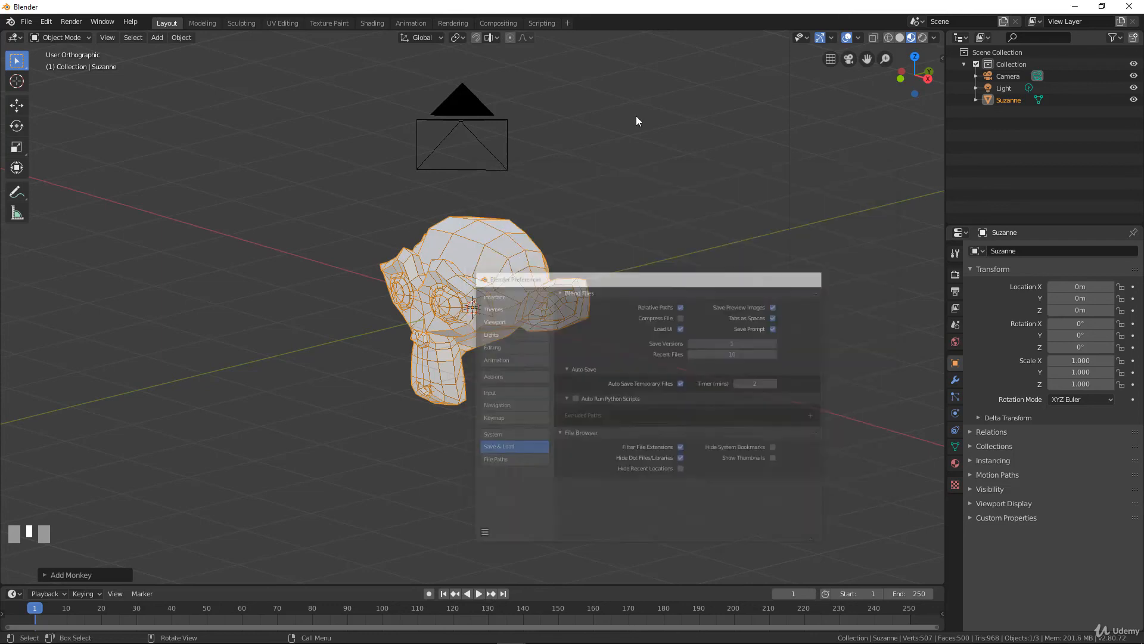
{"action": "left_click", "coordinate": [27, 22]}
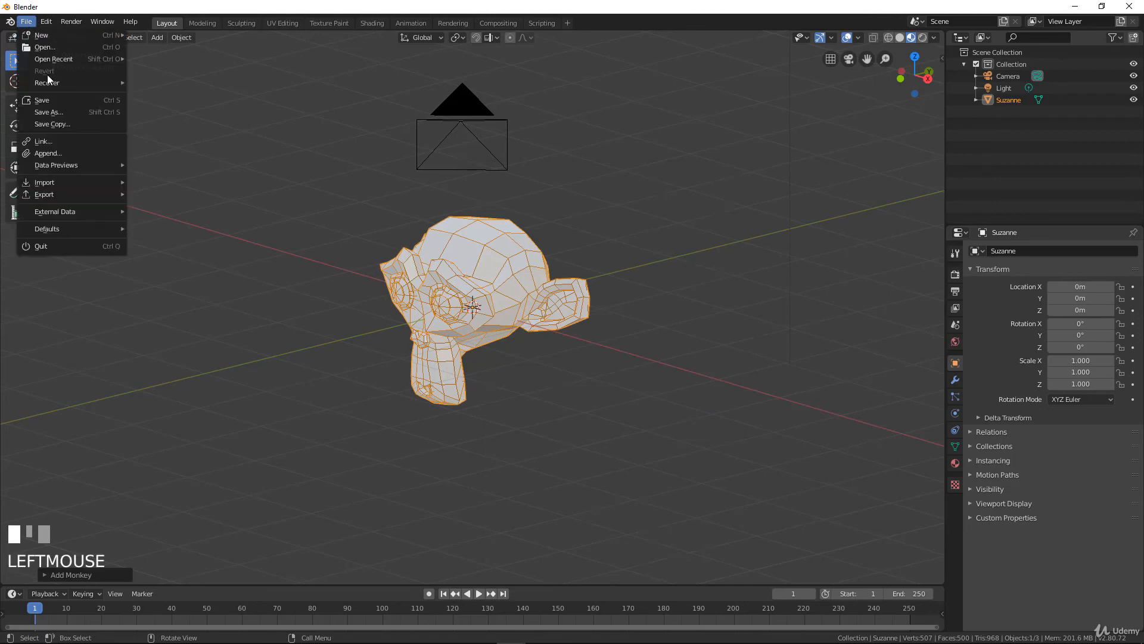
{"action": "mouse_move", "coordinate": [67, 82]}
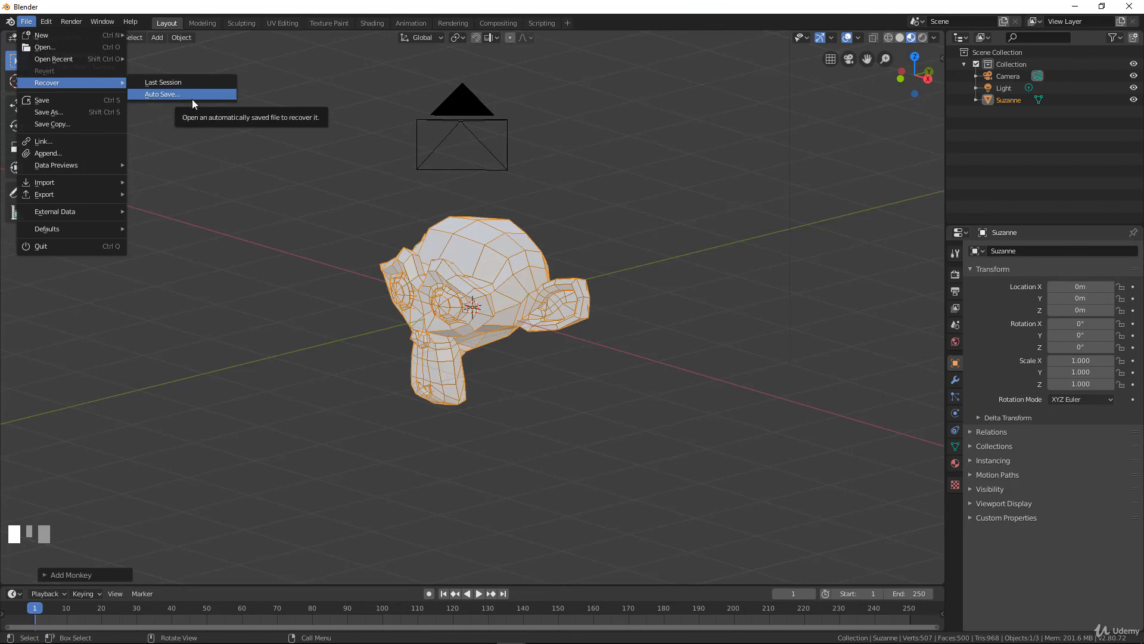
{"action": "mouse_move", "coordinate": [506, 641]}
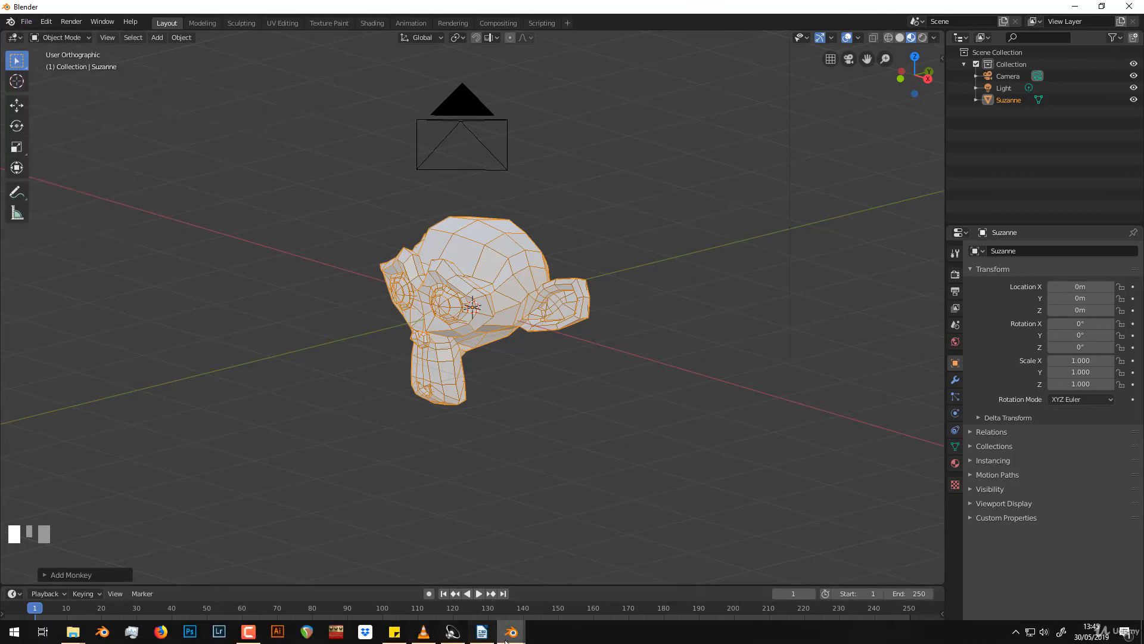
{"action": "left_click", "coordinate": [571, 541]}
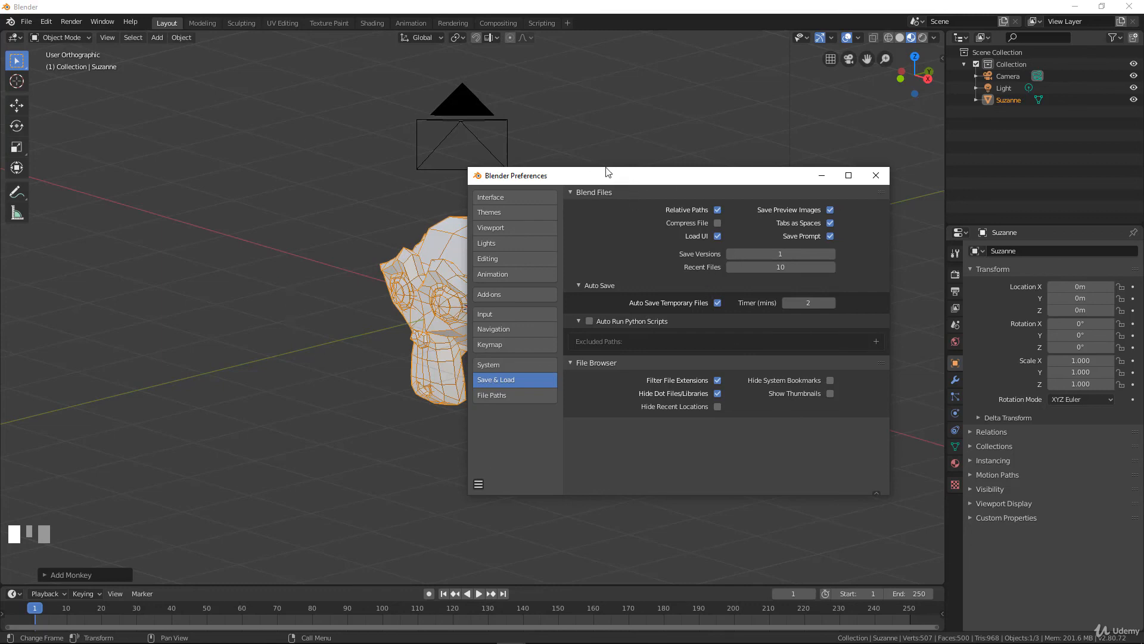
{"action": "left_click_drag", "start_coordinate": [605, 169], "coordinate": [723, 143]}
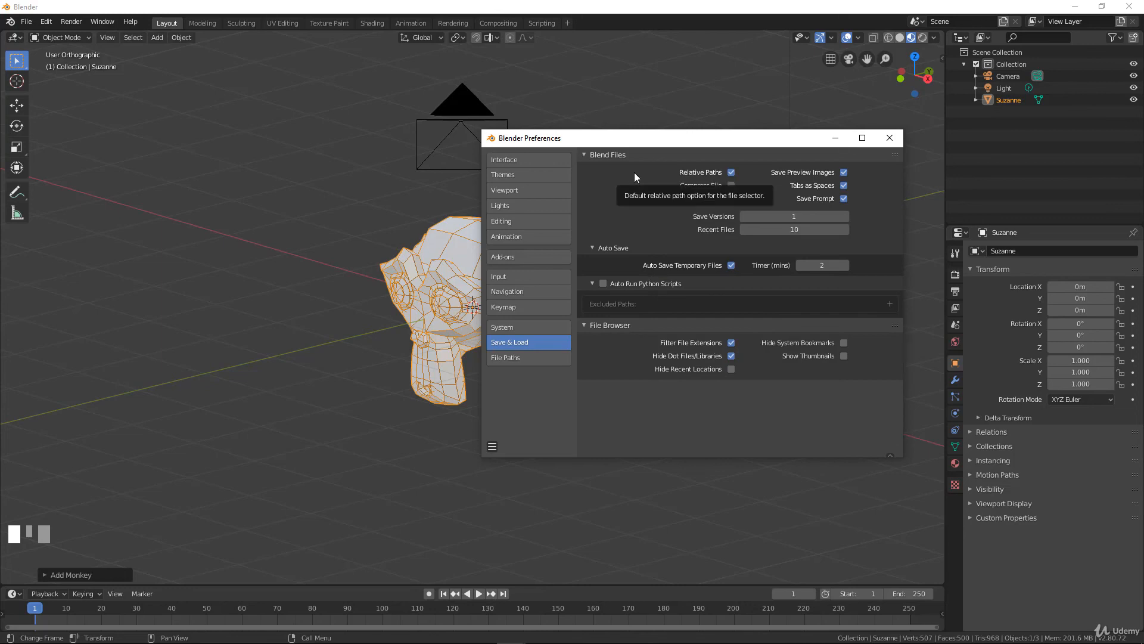
Set the Fonts path to C:\Windows\Fonts\ in the File Paths preferences.
{"action": "left_click", "coordinate": [527, 358]}
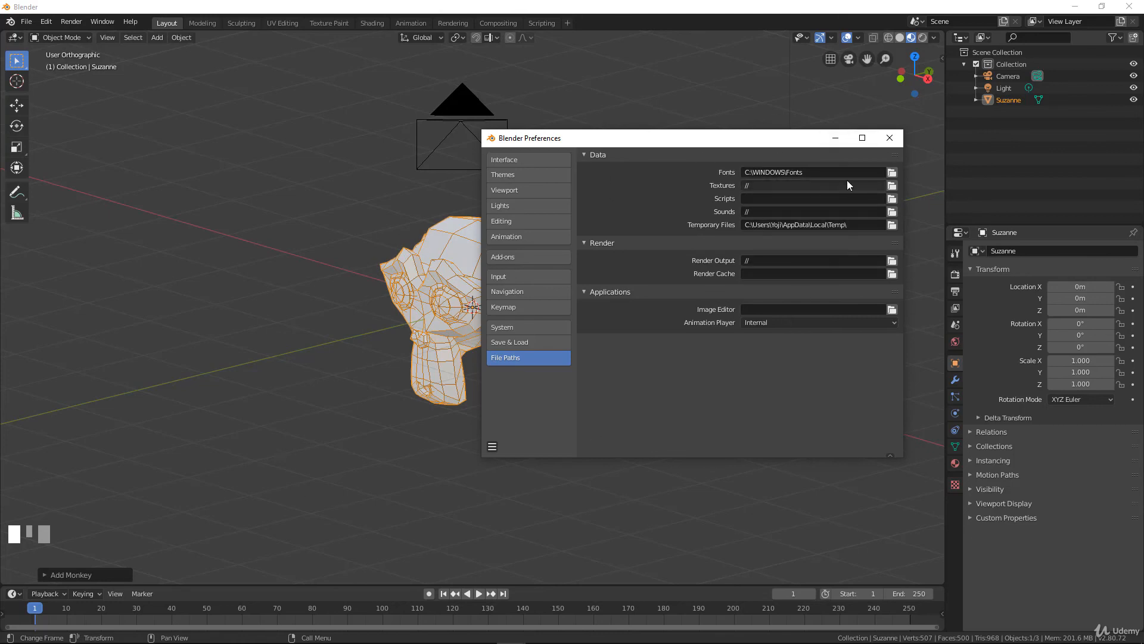
{"action": "left_click", "coordinate": [895, 171]}
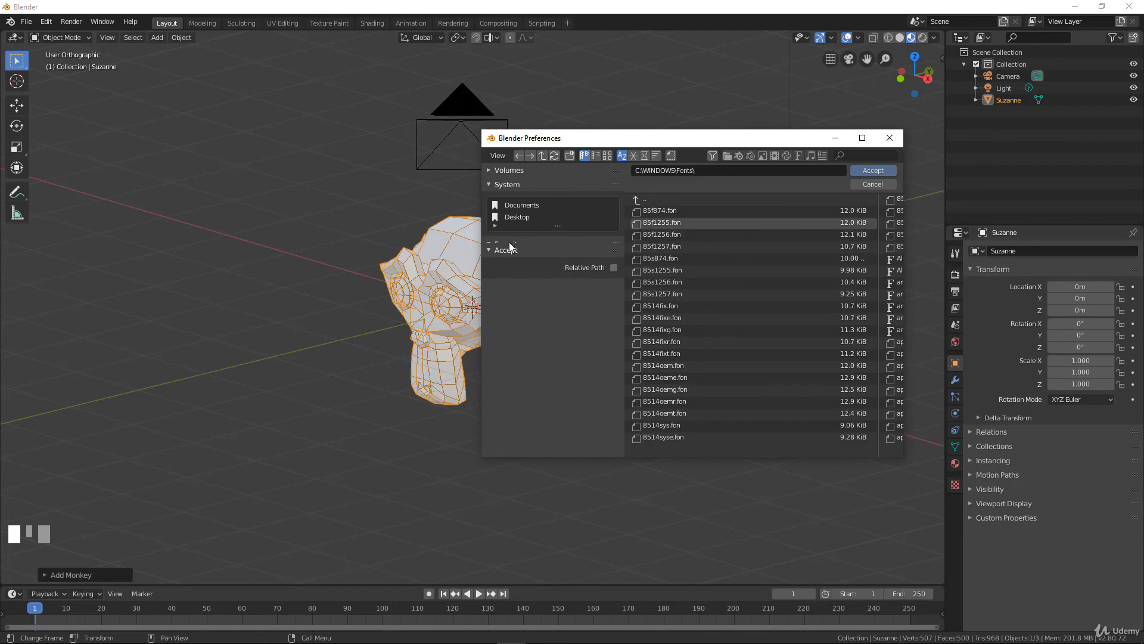
{"action": "left_click", "coordinate": [492, 171]}
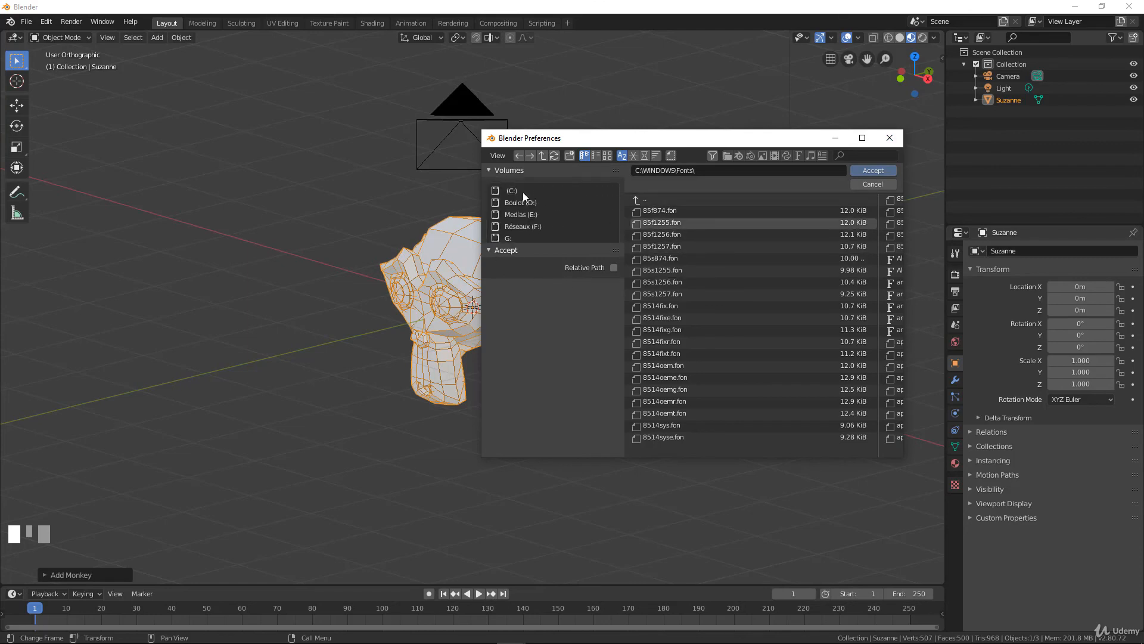
{"action": "left_click", "coordinate": [523, 191]}
{"action": "left_click", "coordinate": [678, 391]}
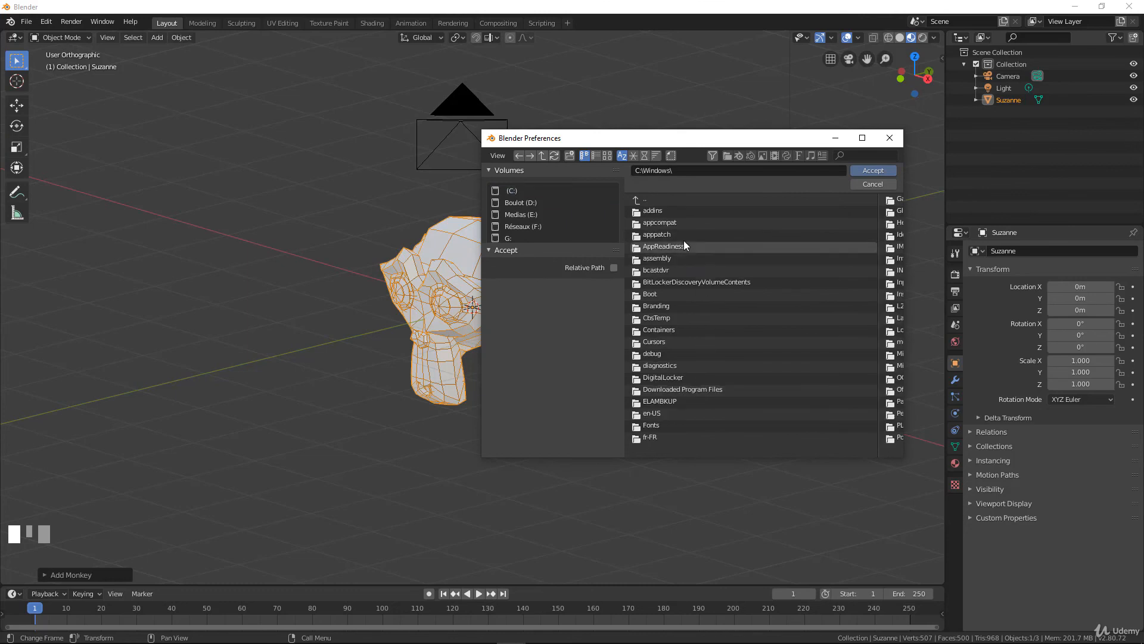
{"action": "left_click", "coordinate": [651, 425]}
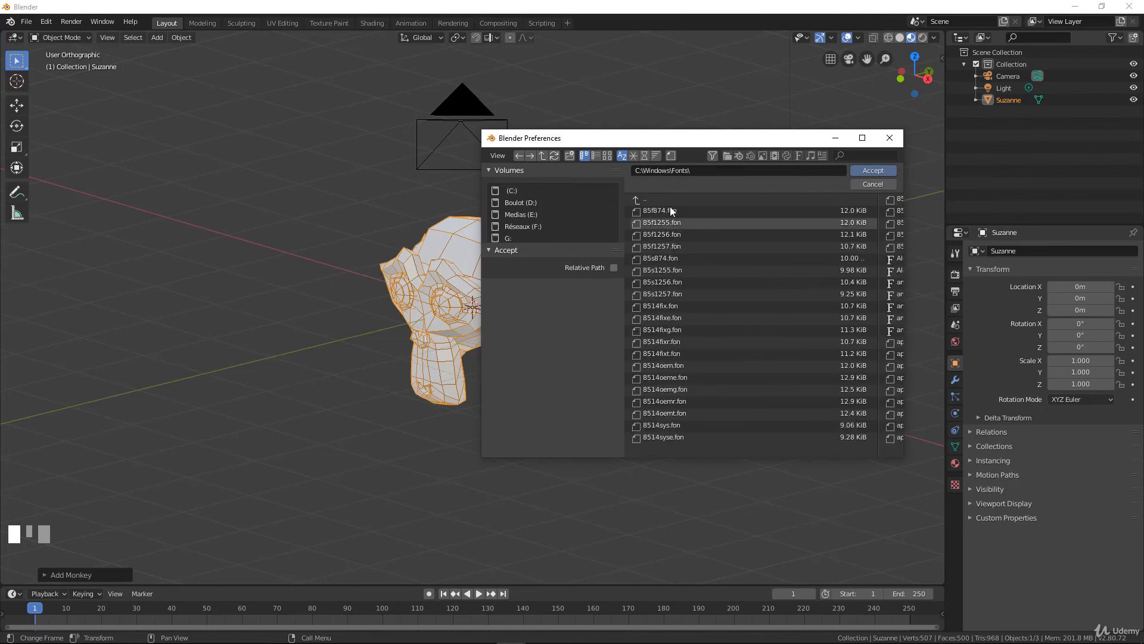
{"action": "left_click", "coordinate": [875, 171]}
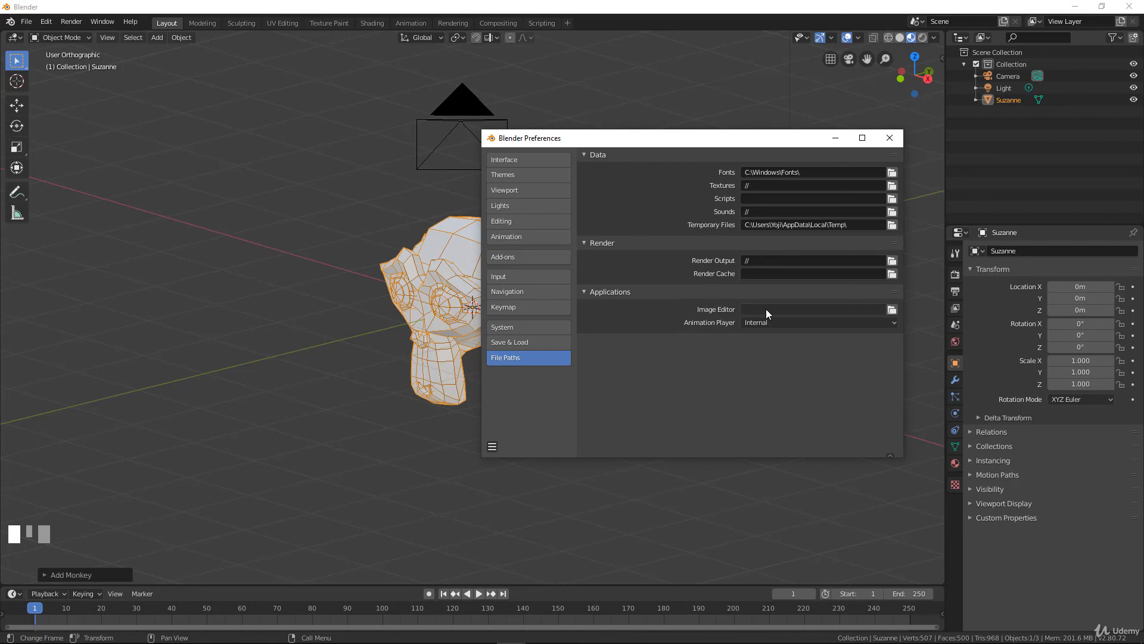
Set the Image Editor application path to Photoshop.exe in C:\Program Files\Adobe\Adobe Photoshop CC 2017\.
{"action": "left_click", "coordinate": [891, 310]}
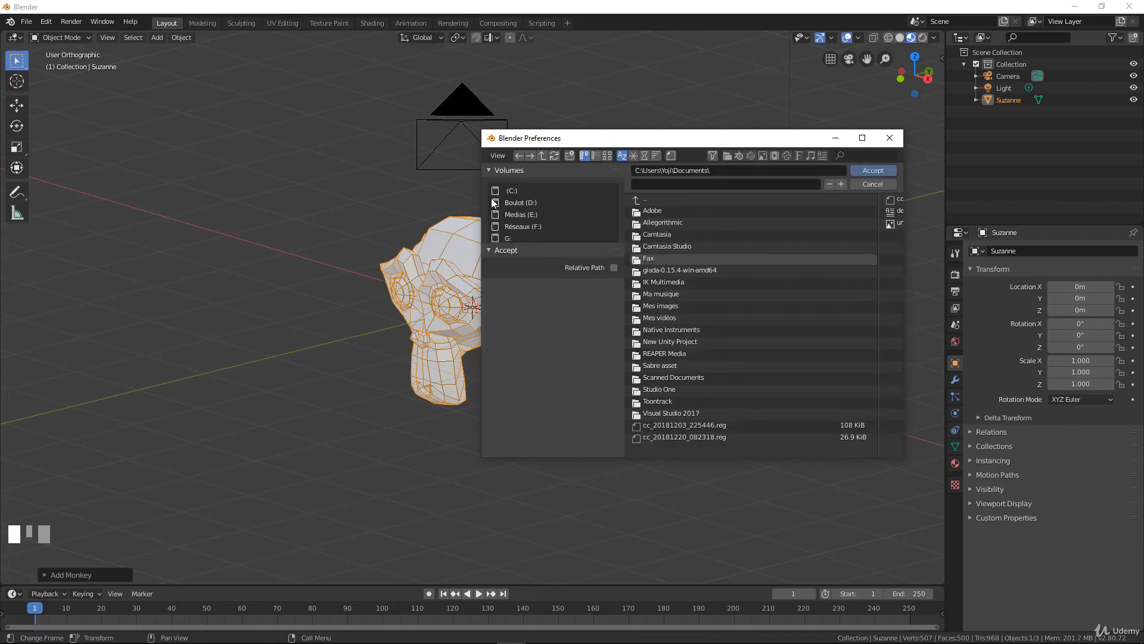
{"action": "left_click", "coordinate": [510, 191]}
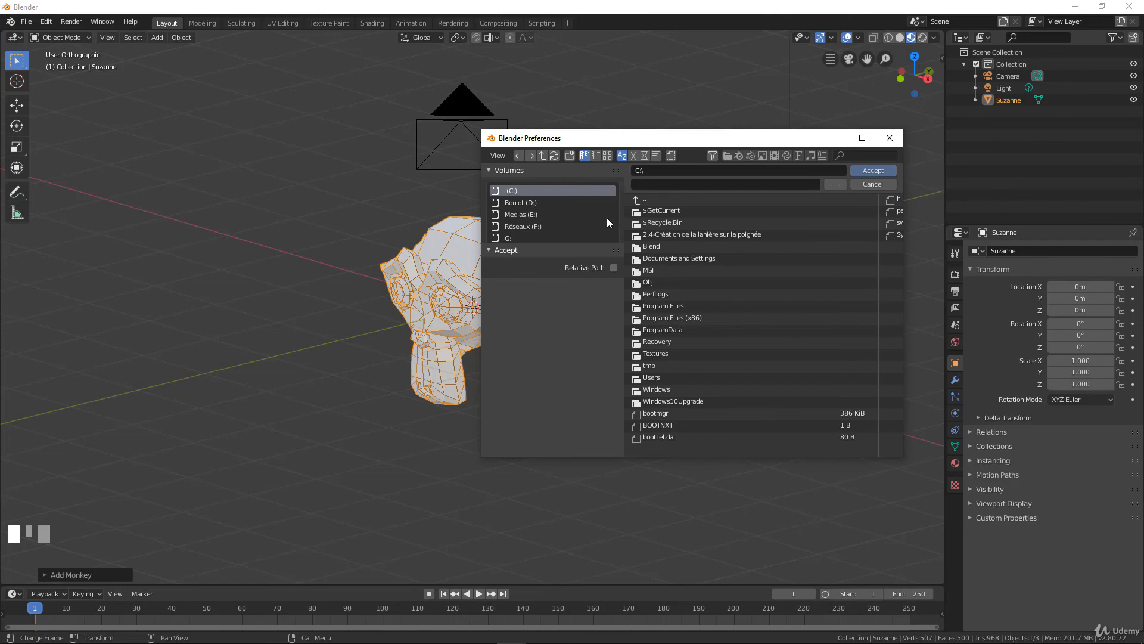
{"action": "left_click", "coordinate": [684, 306]}
{"action": "left_click", "coordinate": [674, 224]}
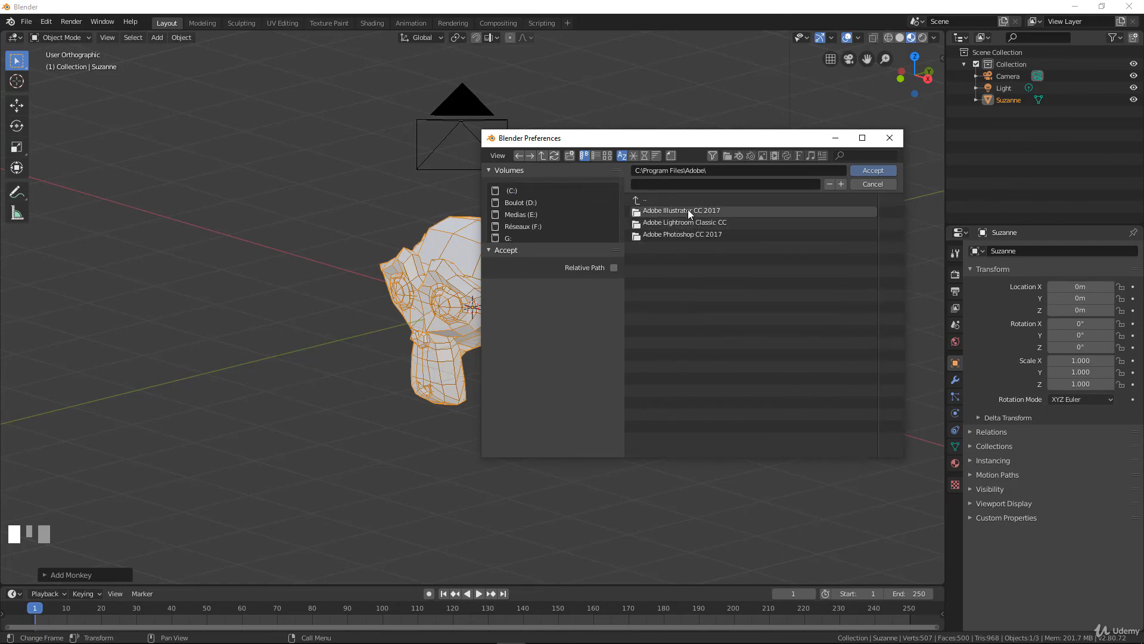
{"action": "left_click", "coordinate": [681, 234]}
{"action": "scroll", "coordinate": [754, 288], "scroll_direction": "down", "scroll_amount": 5}
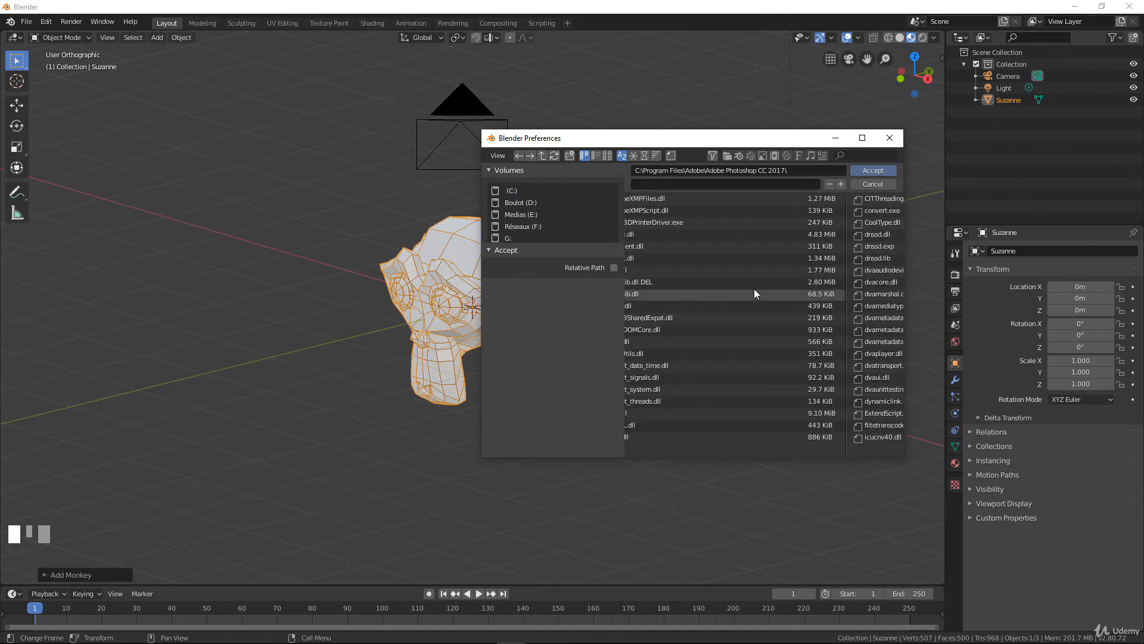
{"action": "scroll", "coordinate": [752, 289], "scroll_direction": "down", "scroll_amount": 7}
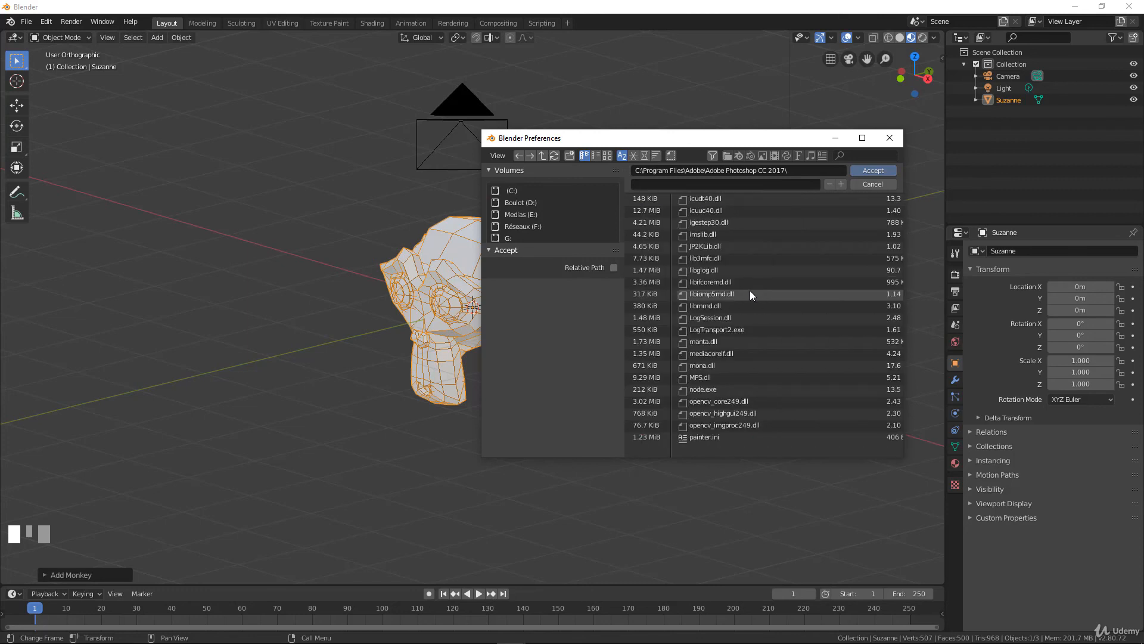
{"action": "scroll", "coordinate": [749, 291], "scroll_direction": "down", "scroll_amount": 3}
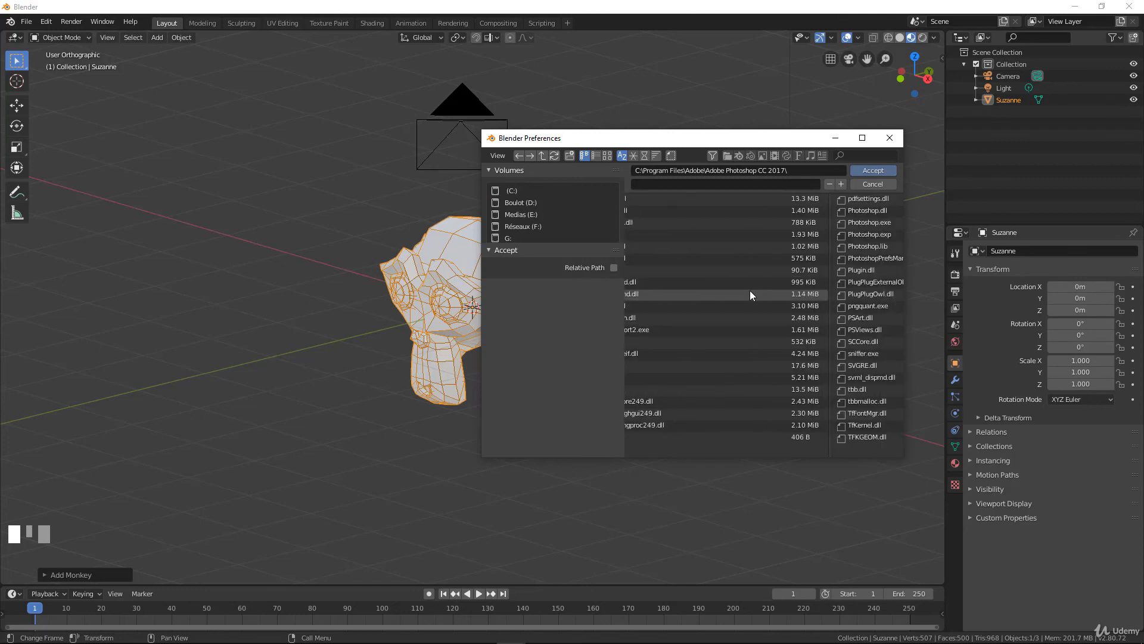
{"action": "left_click", "coordinate": [871, 223]}
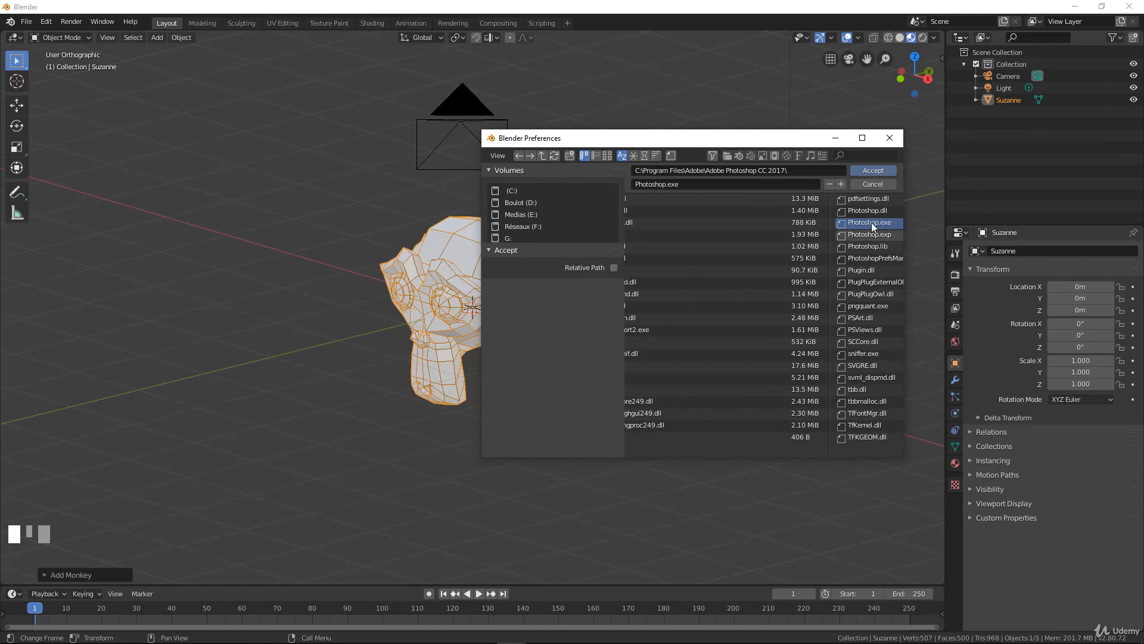
{"action": "left_click", "coordinate": [875, 172]}
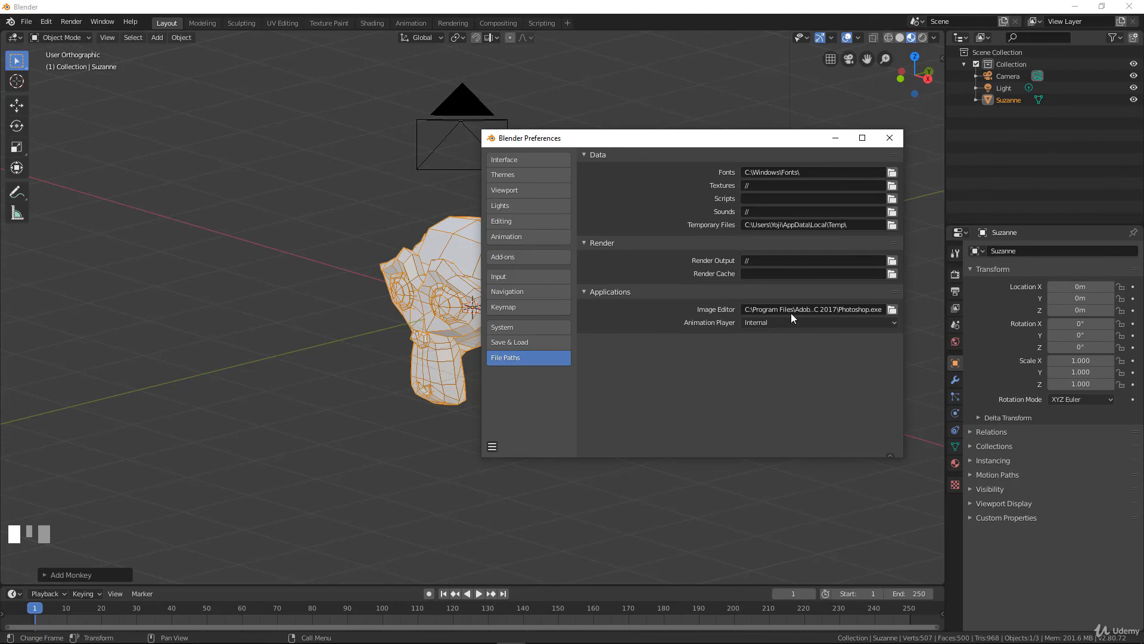
Split the 3D viewport vertically near its middle and change the new area to an Image Editor.
{"action": "left_click_drag", "start_coordinate": [764, 142], "coordinate": [497, 121]}
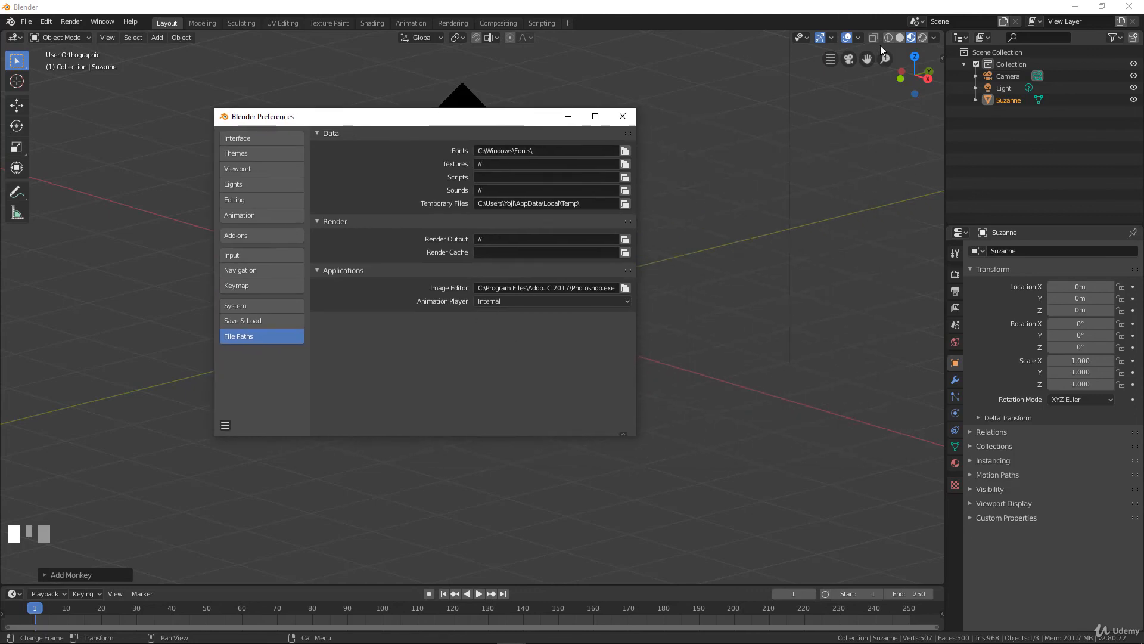
{"action": "left_click", "coordinate": [945, 34]}
{"action": "left_click_drag", "start_coordinate": [945, 33], "coordinate": [521, 73]}
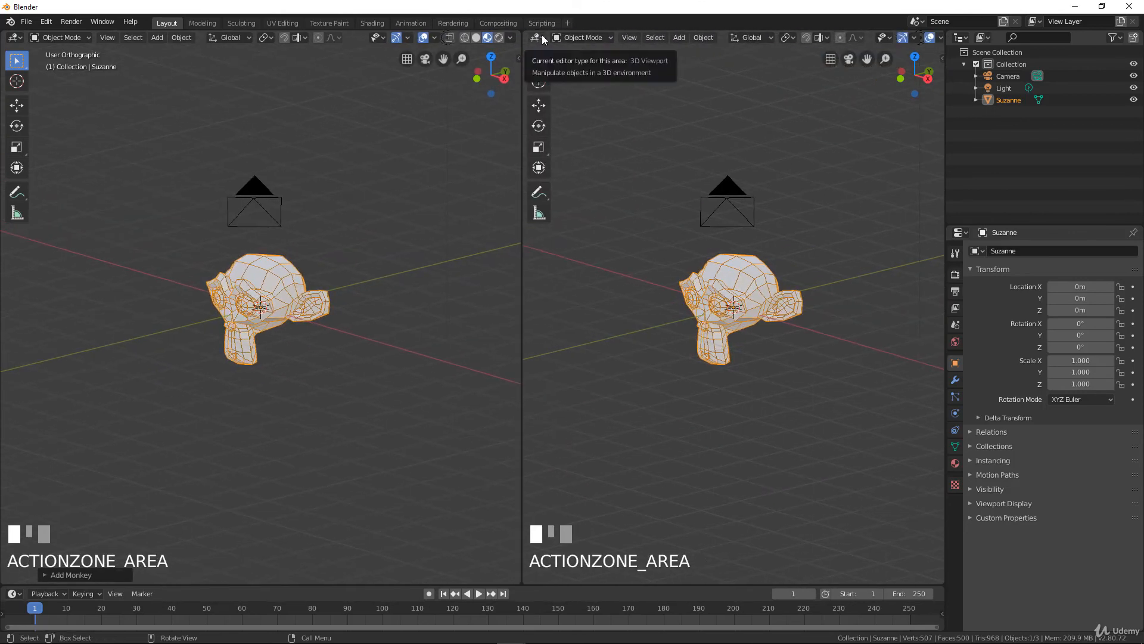
{"action": "left_click", "coordinate": [542, 35]}
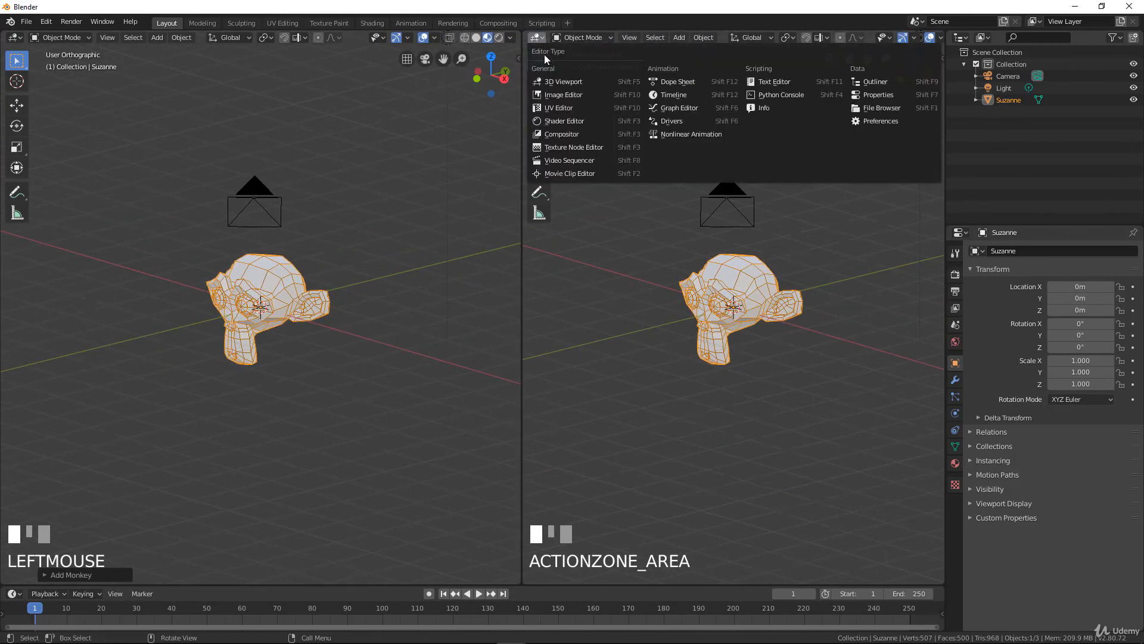
{"action": "left_click", "coordinate": [562, 94]}
{"action": "scroll", "coordinate": [743, 288], "scroll_direction": "up", "scroll_amount": 4}
{"action": "scroll", "coordinate": [743, 288], "scroll_direction": "down", "scroll_amount": 2}
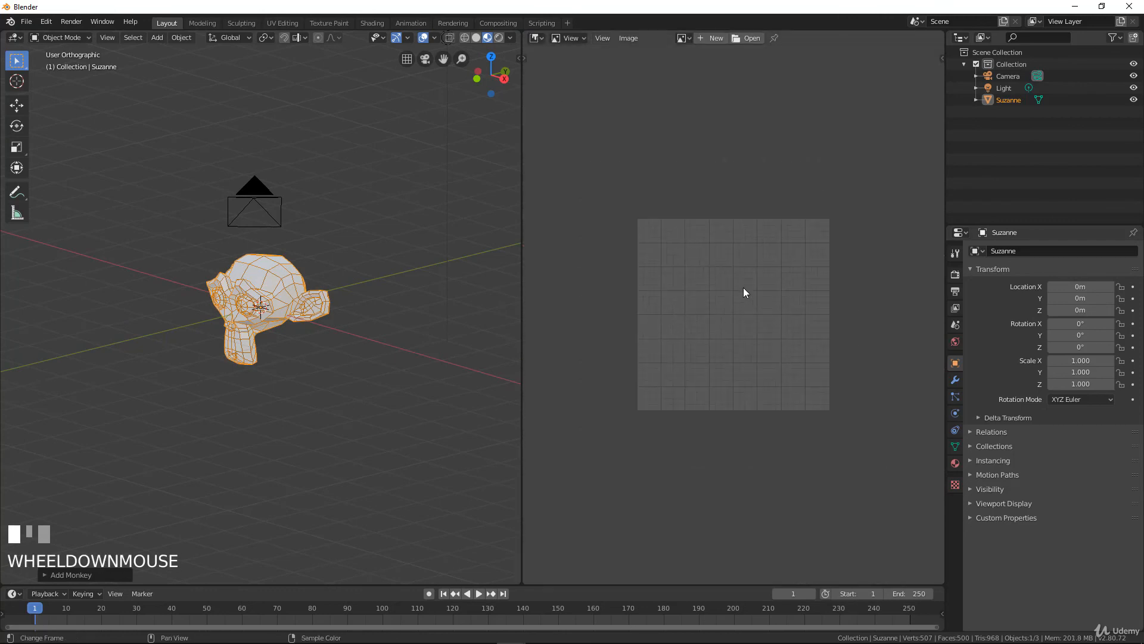
{"action": "scroll", "coordinate": [743, 287], "scroll_direction": "up", "scroll_amount": 1}
Open the final2 character JPG from F:\Dropbox\Portfolio\Slide show\, browsing with thumbnails, and fit the whole picture in the Image Editor.
{"action": "left_click", "coordinate": [752, 38]}
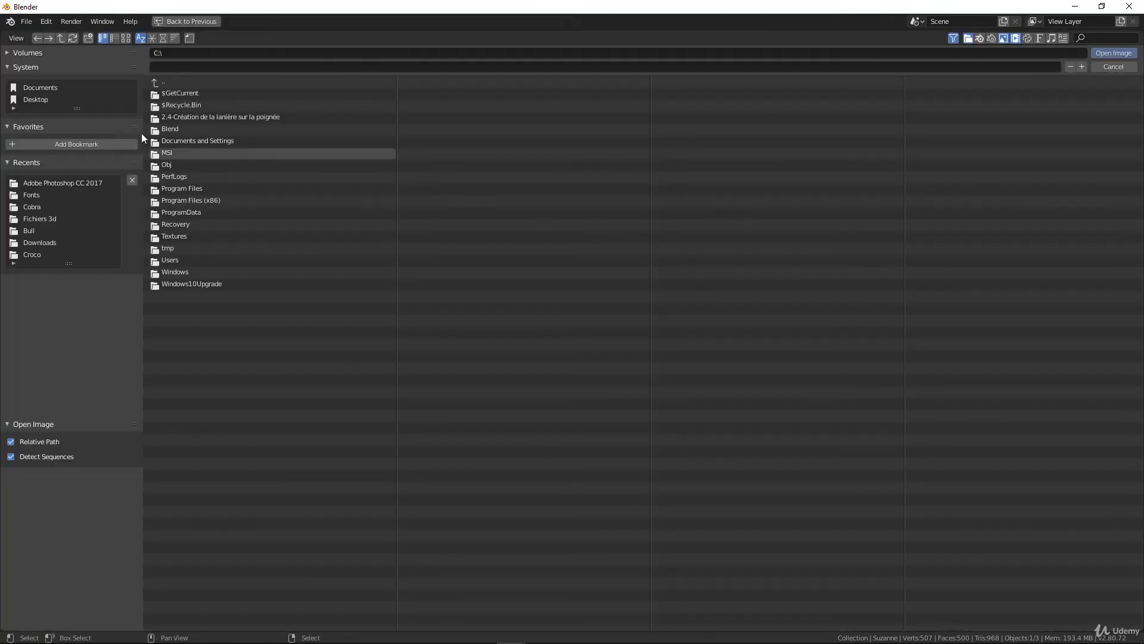
{"action": "left_click", "coordinate": [19, 54]}
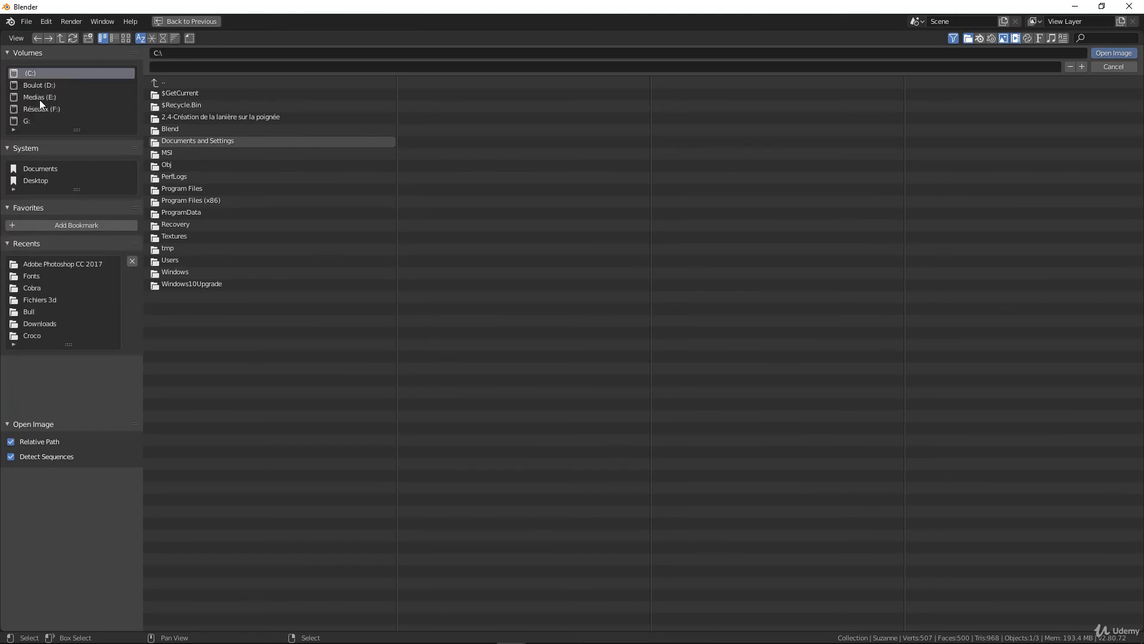
{"action": "left_click", "coordinate": [43, 97]}
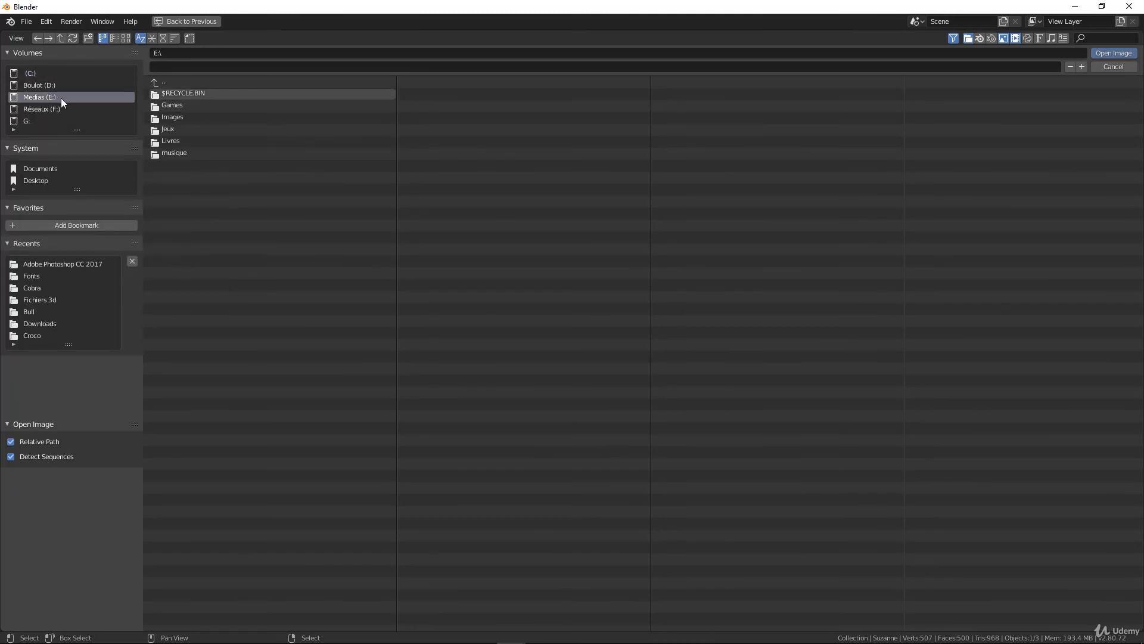
{"action": "left_click", "coordinate": [44, 108]}
{"action": "double_click", "coordinate": [180, 129]}
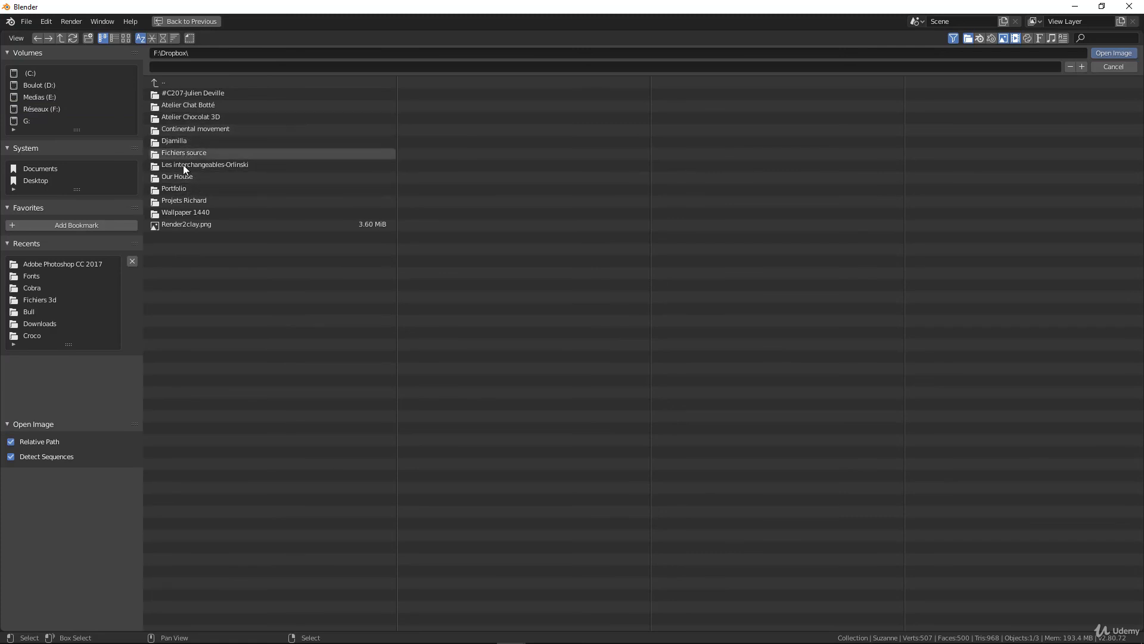
{"action": "double_click", "coordinate": [183, 188]}
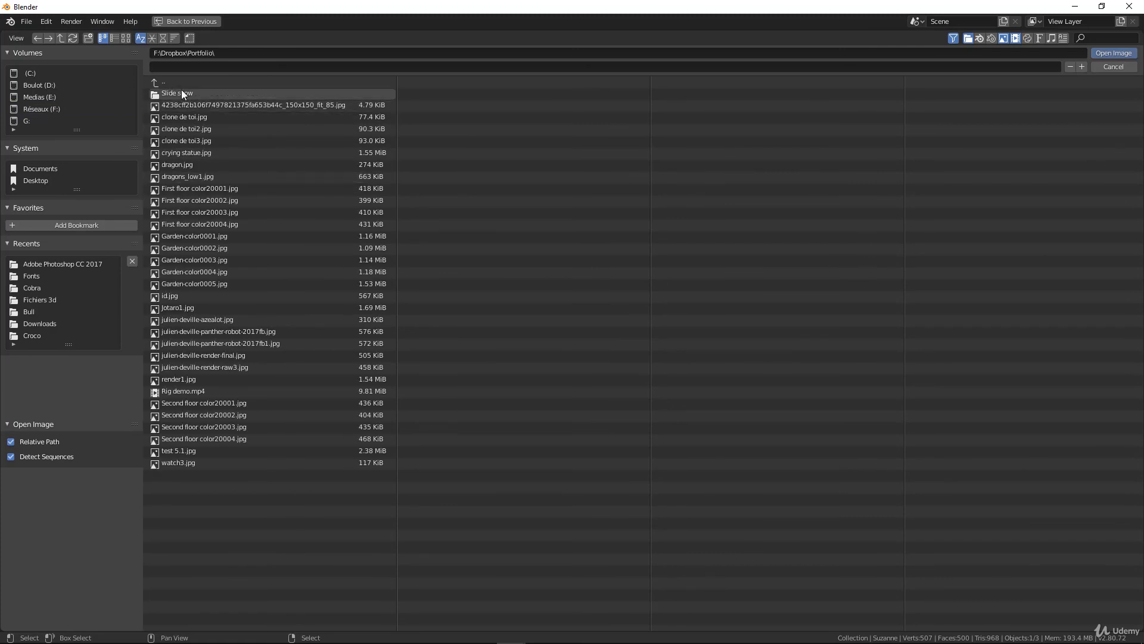
{"action": "double_click", "coordinate": [180, 93]}
{"action": "left_click", "coordinate": [123, 38]}
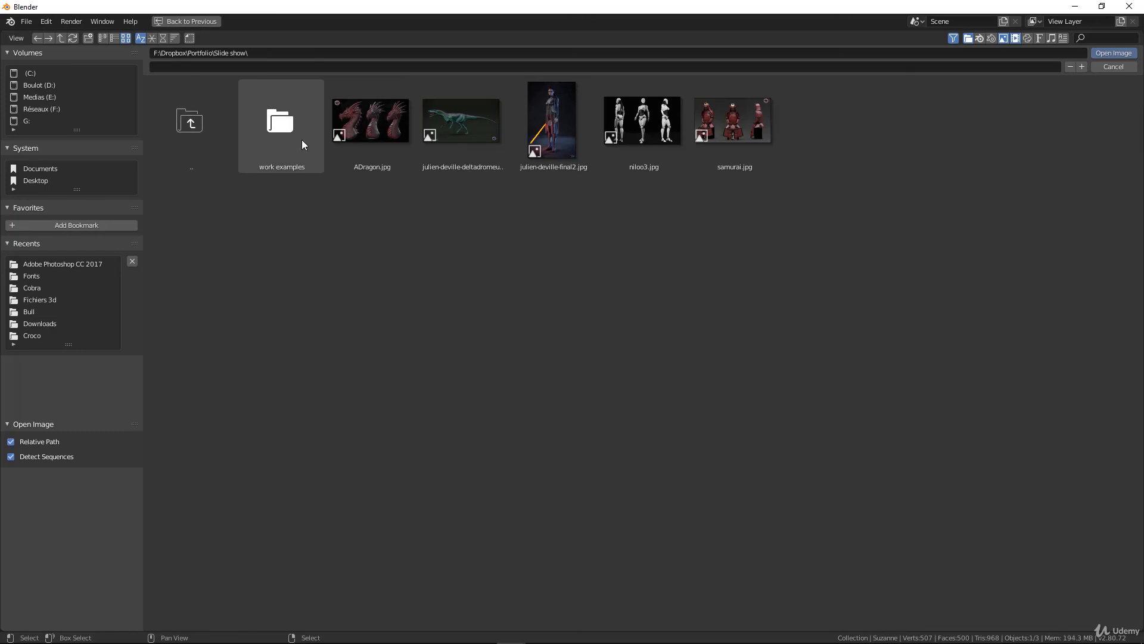
{"action": "left_click", "coordinate": [548, 113]}
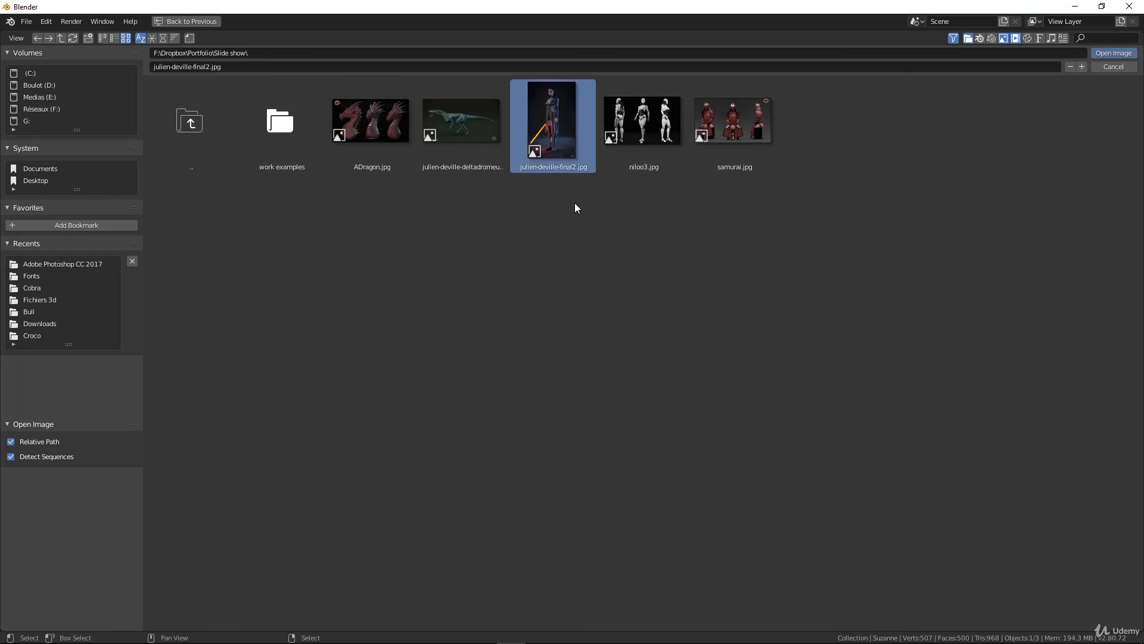
{"action": "left_click", "coordinate": [1113, 53]}
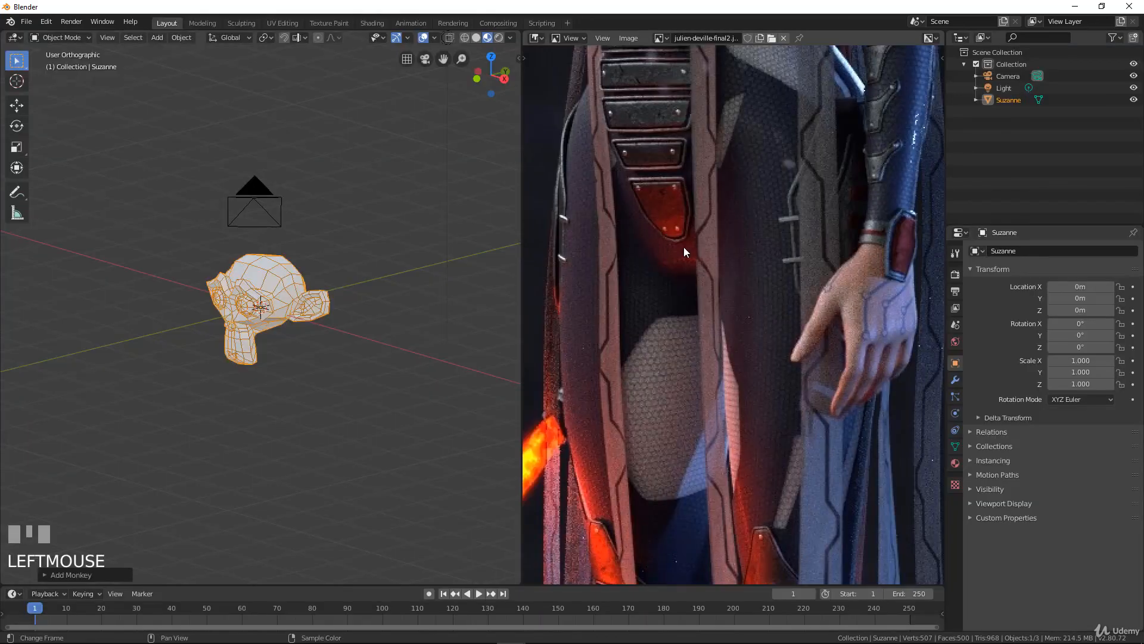
{"action": "scroll", "coordinate": [749, 268], "scroll_direction": "down", "scroll_amount": 4}
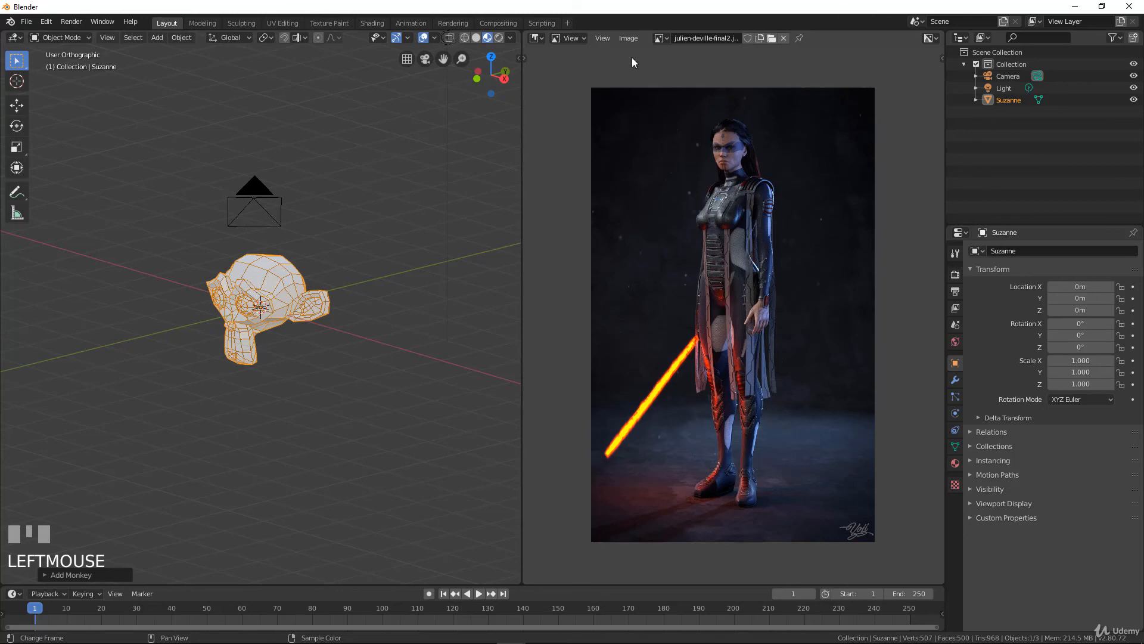
Send the character image to Photoshop for external editing.
{"action": "left_click", "coordinate": [627, 39]}
{"action": "left_click", "coordinate": [654, 117]}
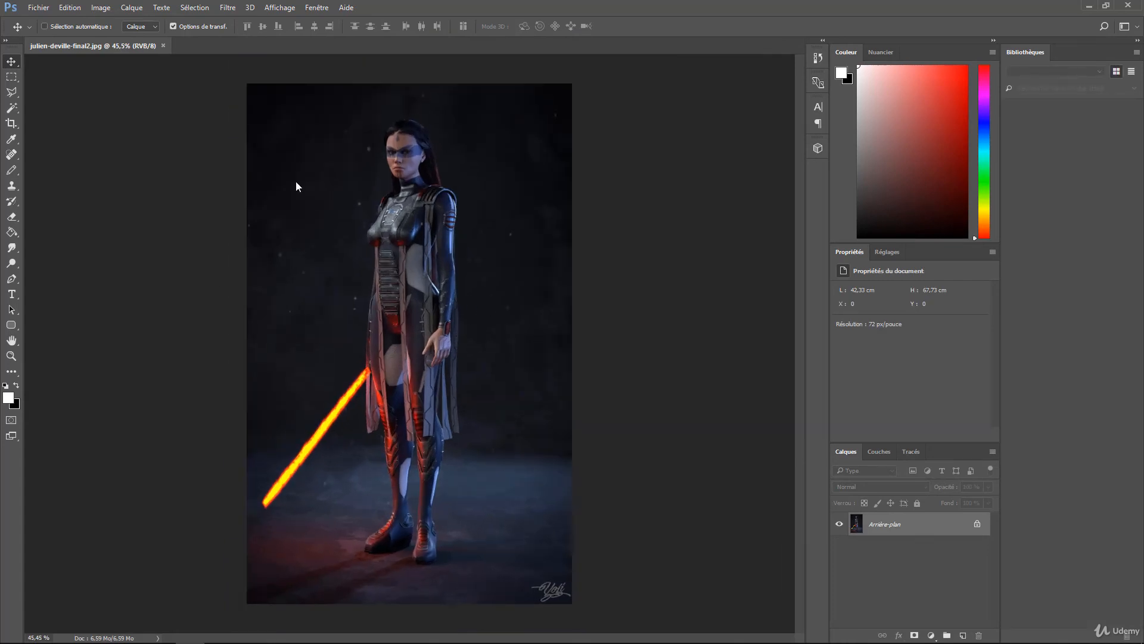
{"action": "left_click", "coordinate": [75, 9]}
{"action": "mouse_move", "coordinate": [102, 8]}
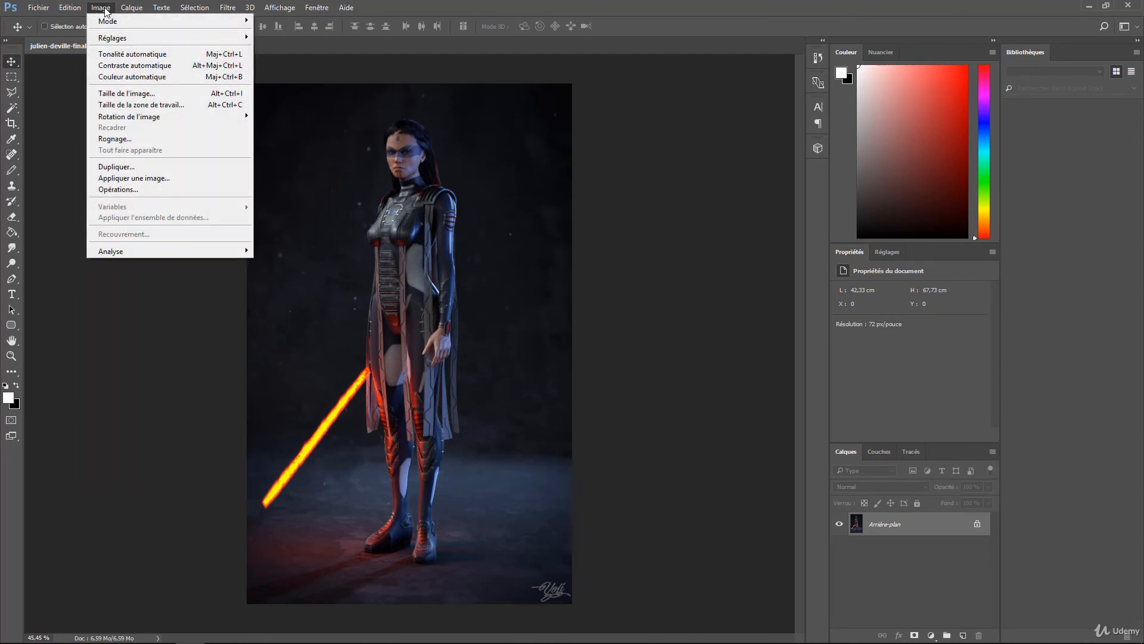
{"action": "left_click", "coordinate": [525, 187]}
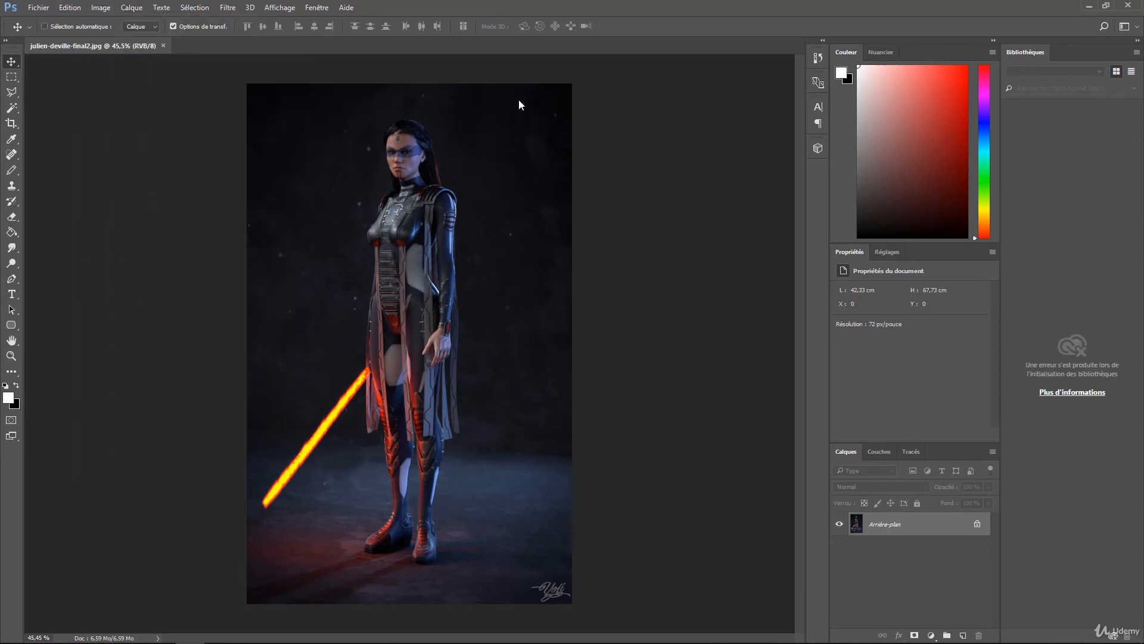
{"action": "key", "text": "ctrl"}
Apply a Curves adjustment with an S-shaped RGB curve, raising the highlights and placing the lower point at input 82, output 80.
{"action": "left_click", "coordinate": [101, 7]}
{"action": "mouse_move", "coordinate": [93, 16]}
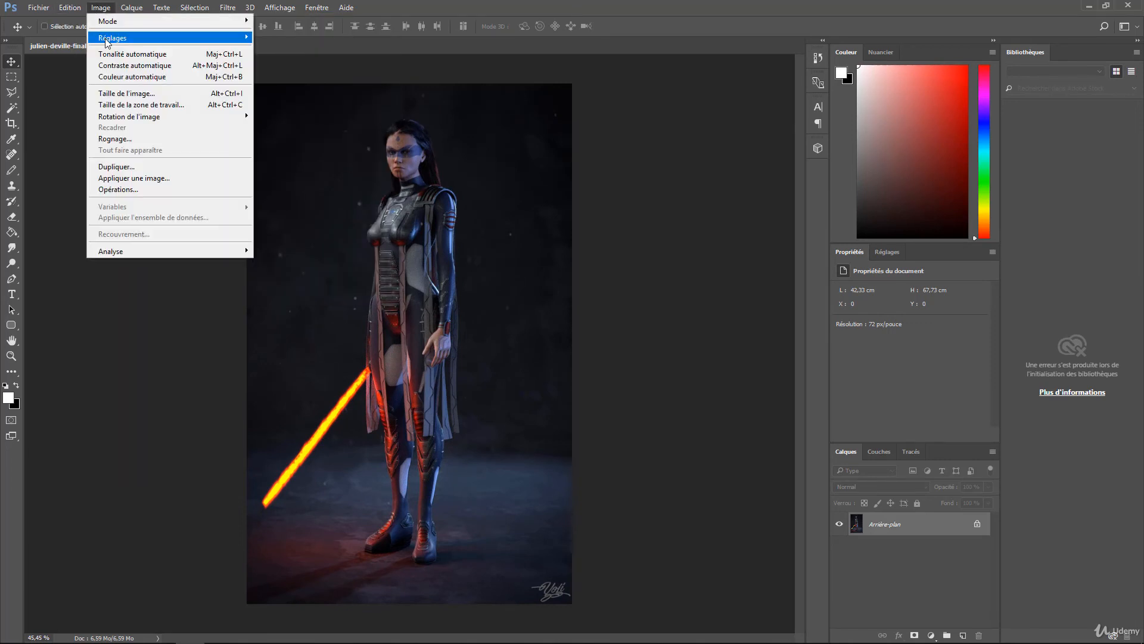
{"action": "mouse_move", "coordinate": [111, 39]}
{"action": "left_click", "coordinate": [279, 60]}
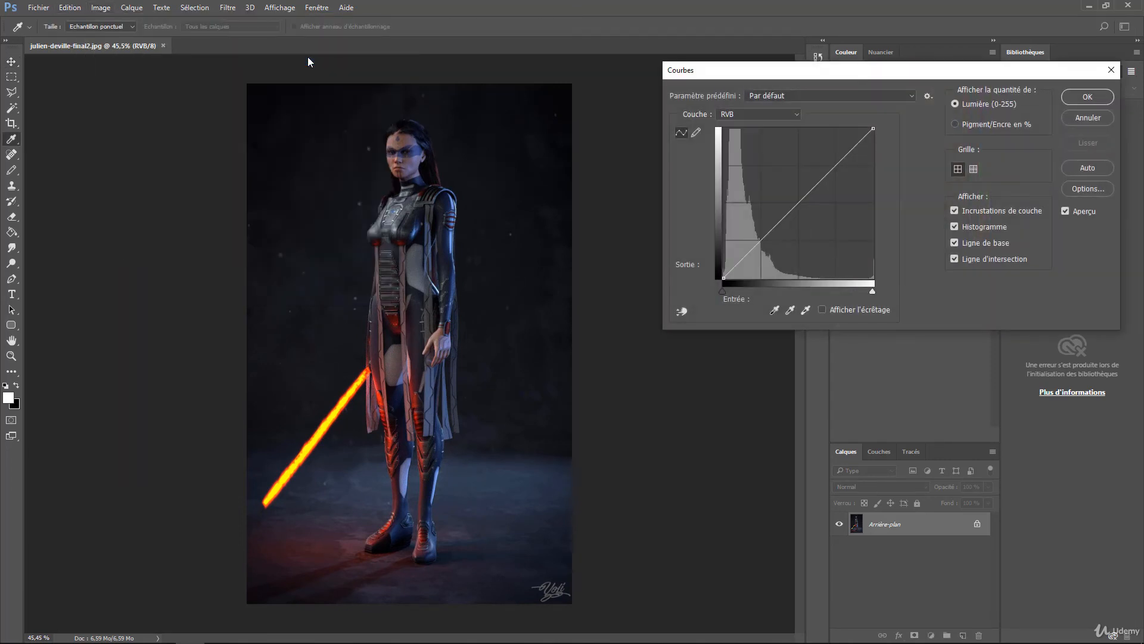
{"action": "key", "text": "ctrl+plus"}
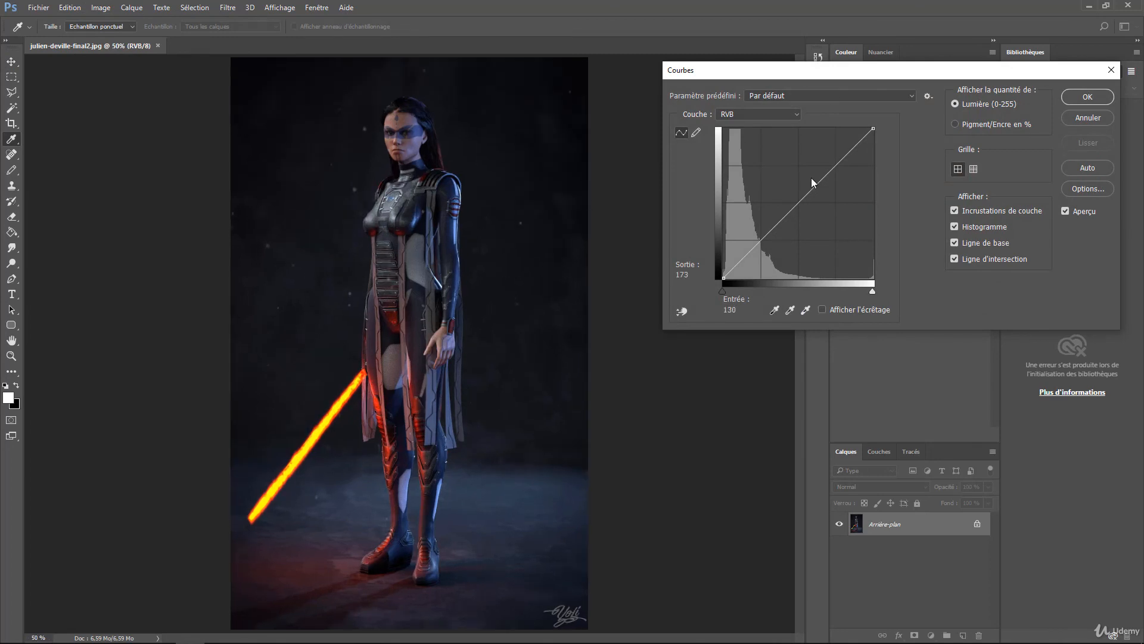
{"action": "left_click_drag", "start_coordinate": [817, 185], "coordinate": [805, 177]}
{"action": "mouse_move", "coordinate": [771, 215]}
{"action": "left_mouse_down"}
{"action": "mouse_move", "coordinate": [780, 240]}
{"action": "mouse_move", "coordinate": [771, 231]}
{"action": "left_mouse_up"}
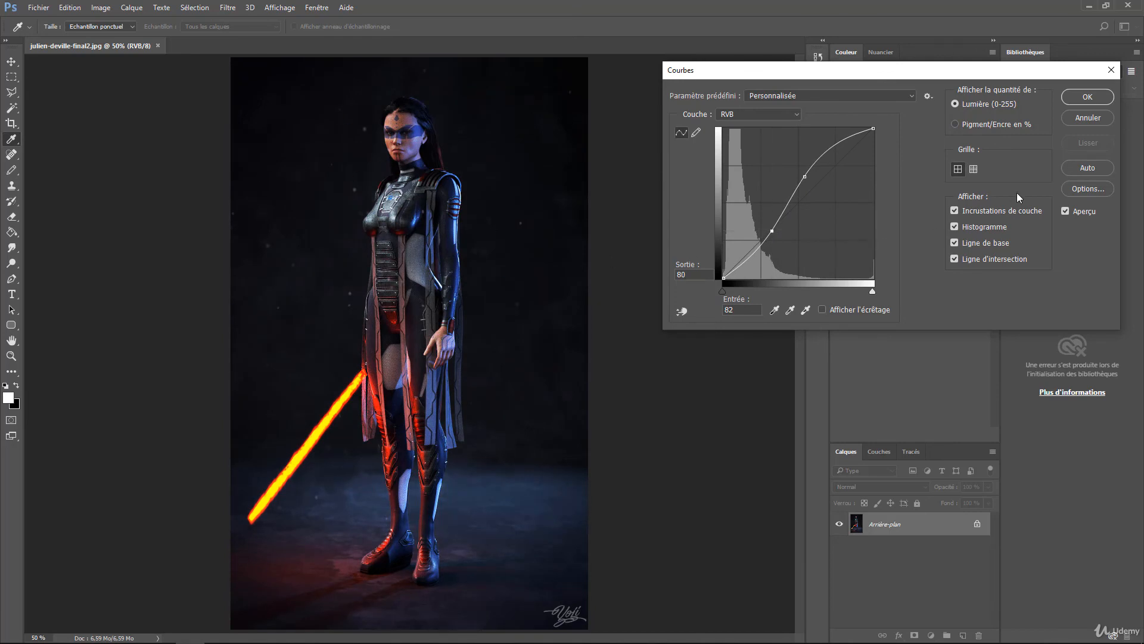
{"action": "left_click", "coordinate": [1095, 101]}
Save the adjusted image over the original JPEG at quality 12 (Maximum) with progressive optimised format and 3 passes.
{"action": "scroll", "coordinate": [460, 242], "scroll_direction": "down", "scroll_amount": 3, "text": "alt"}
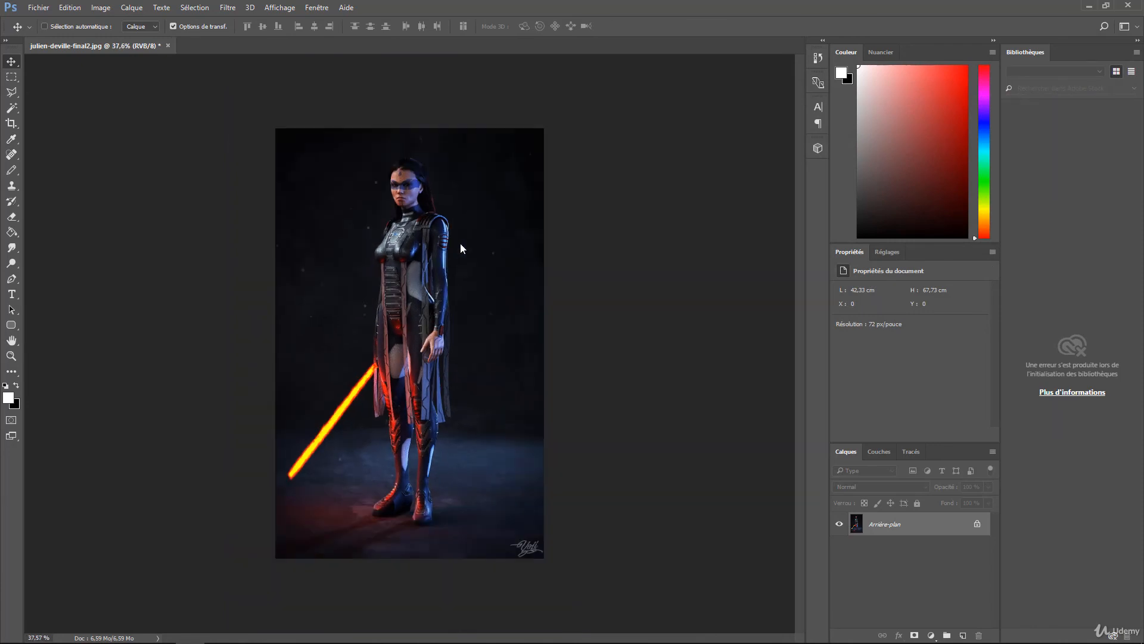
{"action": "scroll", "coordinate": [457, 237], "scroll_direction": "up", "scroll_amount": 1, "text": "alt"}
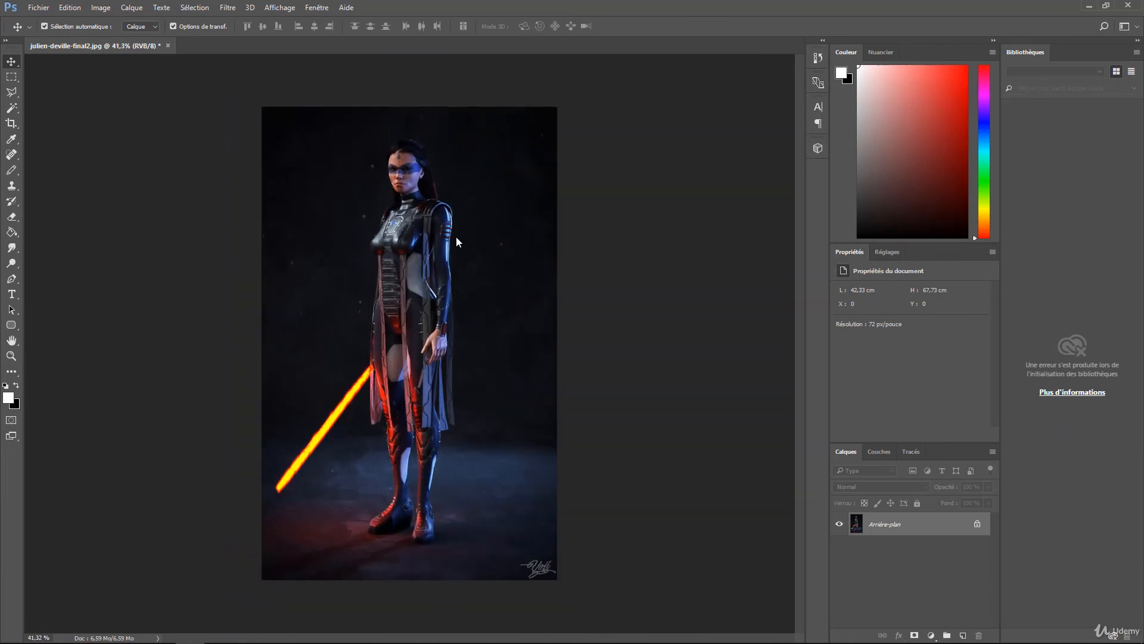
{"action": "key", "text": "ctrl+s"}
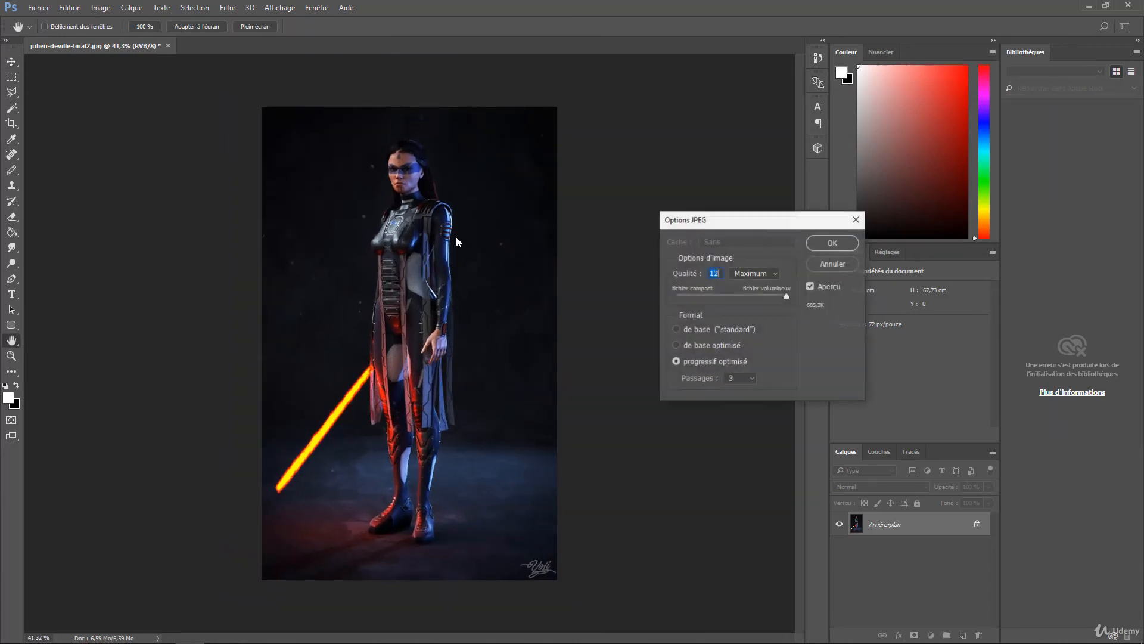
{"action": "left_click", "coordinate": [839, 246]}
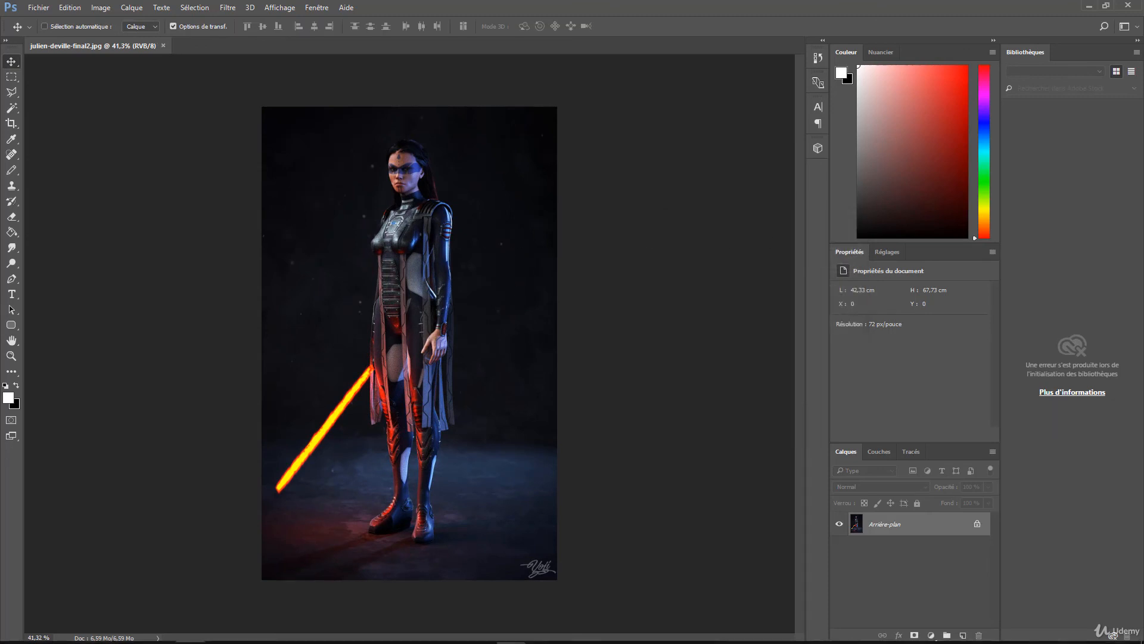
Switch back to the main Blender window and reload the image in the Image Editor.
{"action": "mouse_move", "coordinate": [470, 639]}
{"action": "mouse_move", "coordinate": [511, 632]}
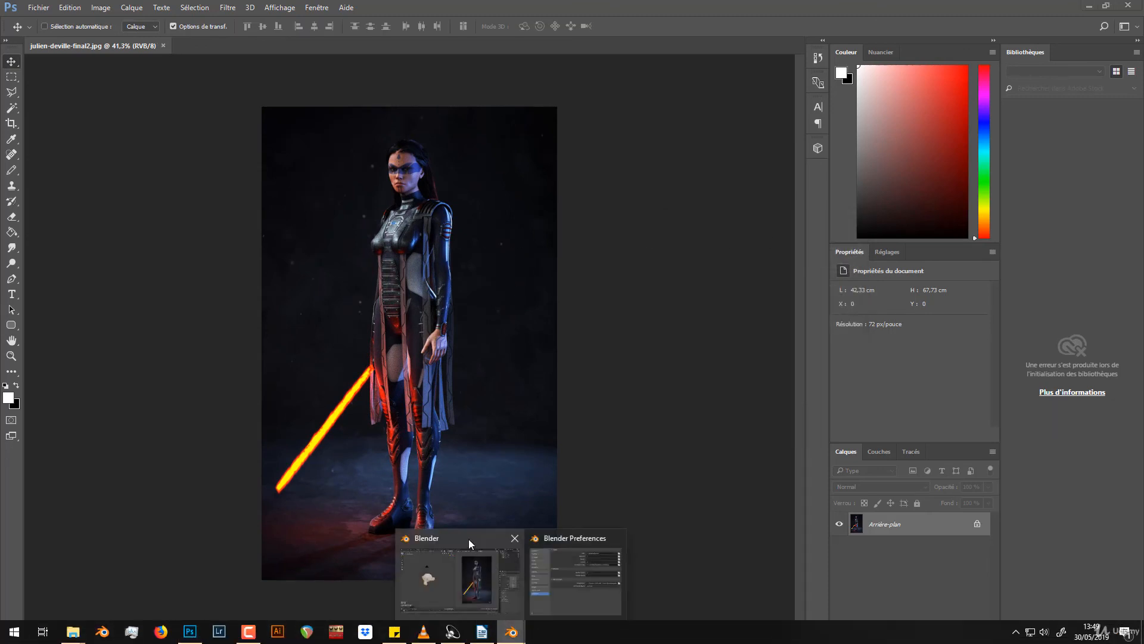
{"action": "left_click", "coordinate": [468, 539]}
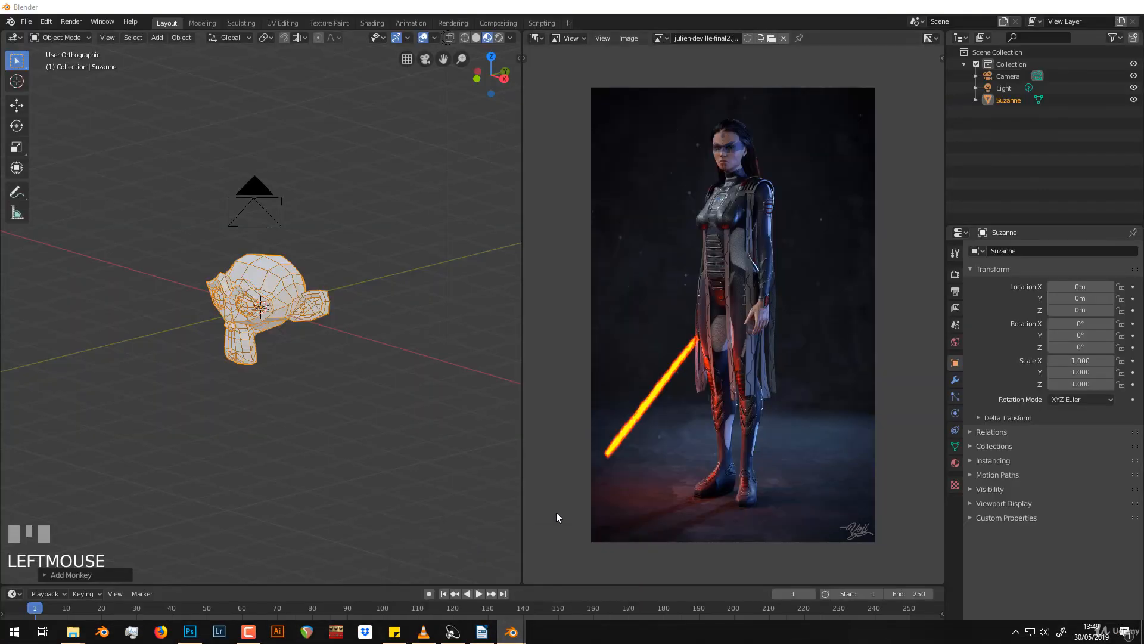
{"action": "left_click", "coordinate": [628, 38]}
{"action": "left_click", "coordinate": [643, 106]}
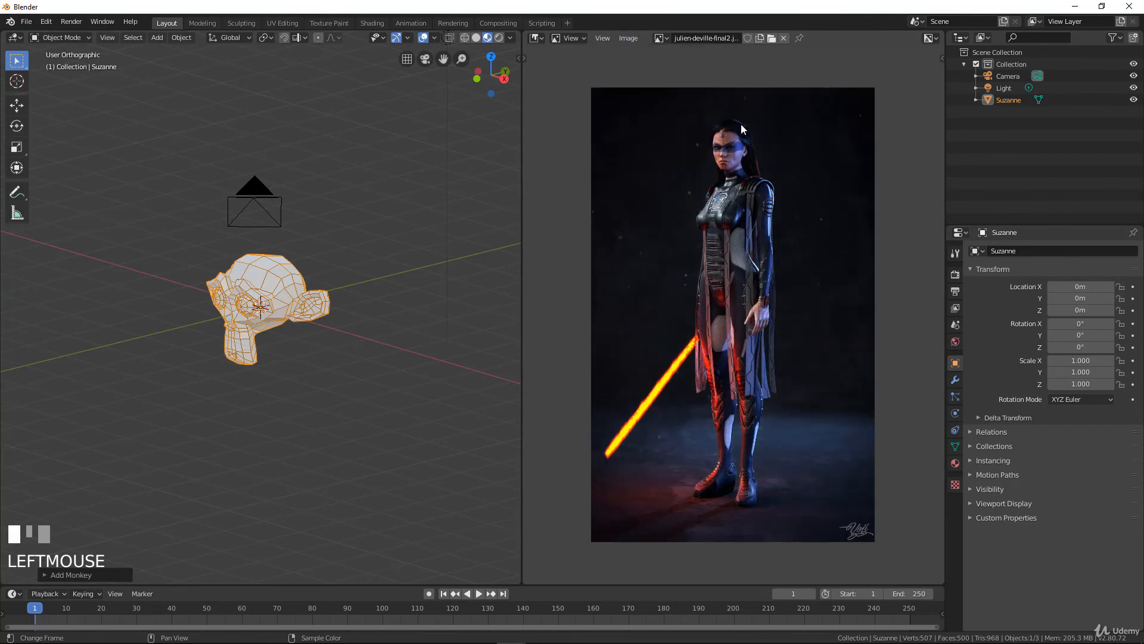
Switch to Photoshop, undo the Curves adjustment on the character image and save it again over the same JPEG.
{"action": "mouse_move", "coordinate": [500, 640]}
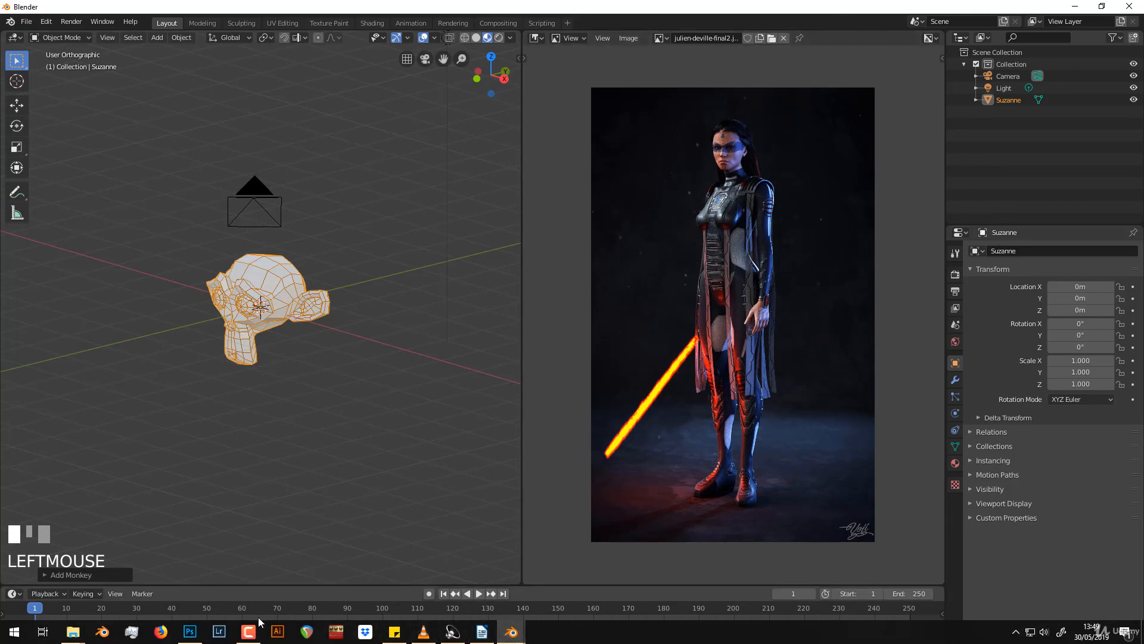
{"action": "left_click", "coordinate": [189, 631]}
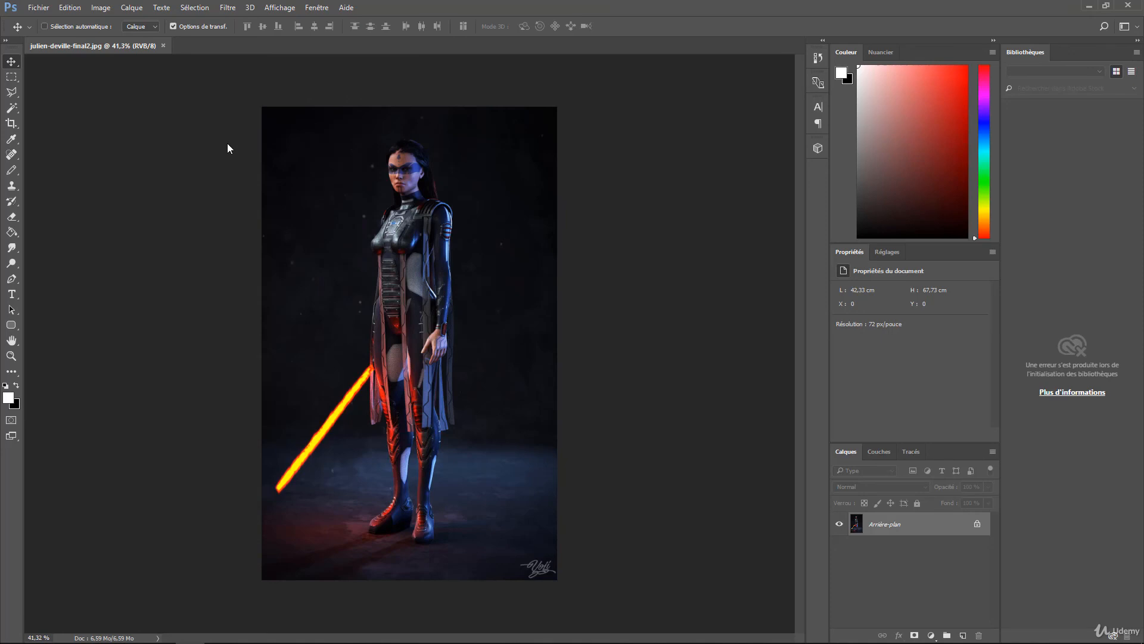
{"action": "scroll", "coordinate": [422, 187], "scroll_direction": "down", "scroll_amount": 3, "text": "alt"}
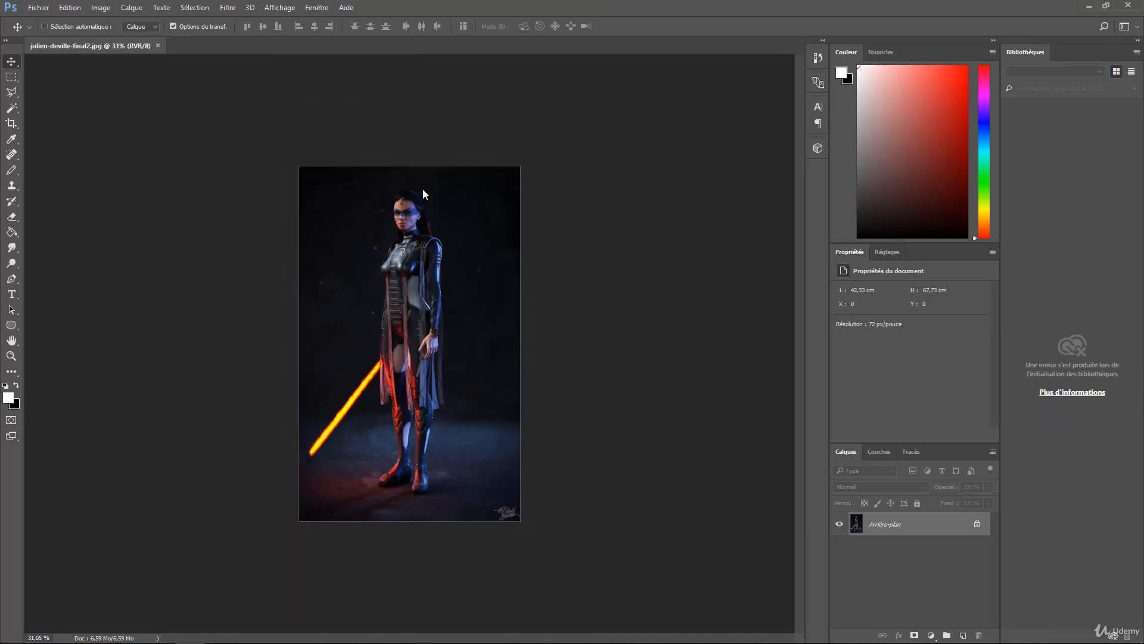
{"action": "scroll", "coordinate": [424, 188], "scroll_direction": "up", "scroll_amount": 2, "text": "alt"}
{"action": "key", "text": "ctrl"}
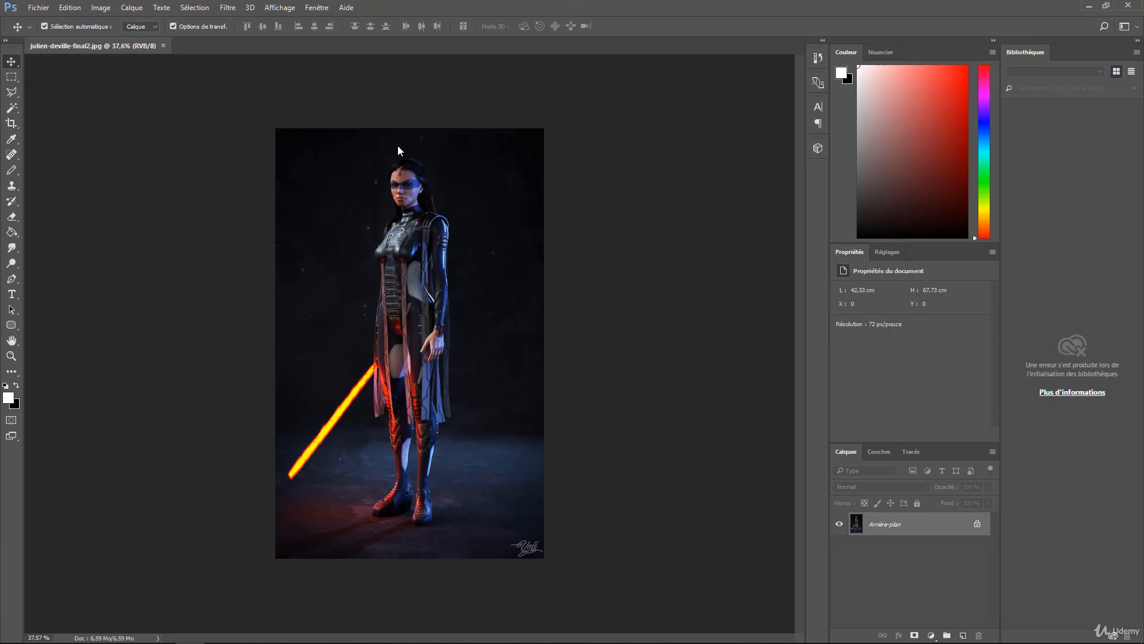
{"action": "key", "text": "ctrl+shift+b"}
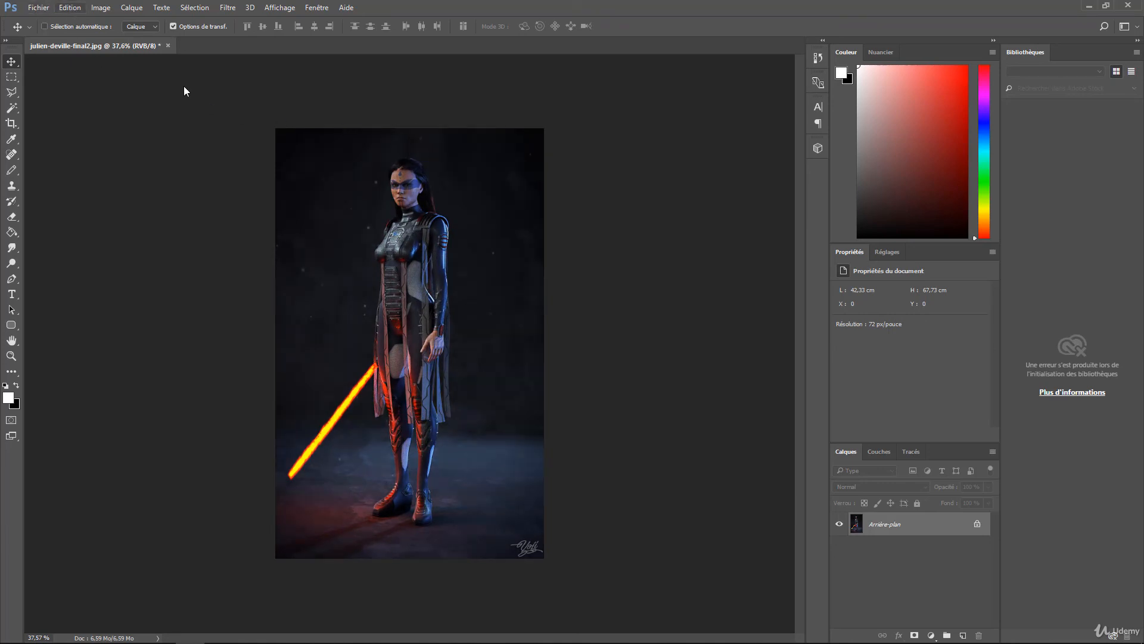
{"action": "key", "text": "ctrl+z"}
Return to the main Blender window and reload the re-saved character image from disk.
{"action": "mouse_move", "coordinate": [512, 632]}
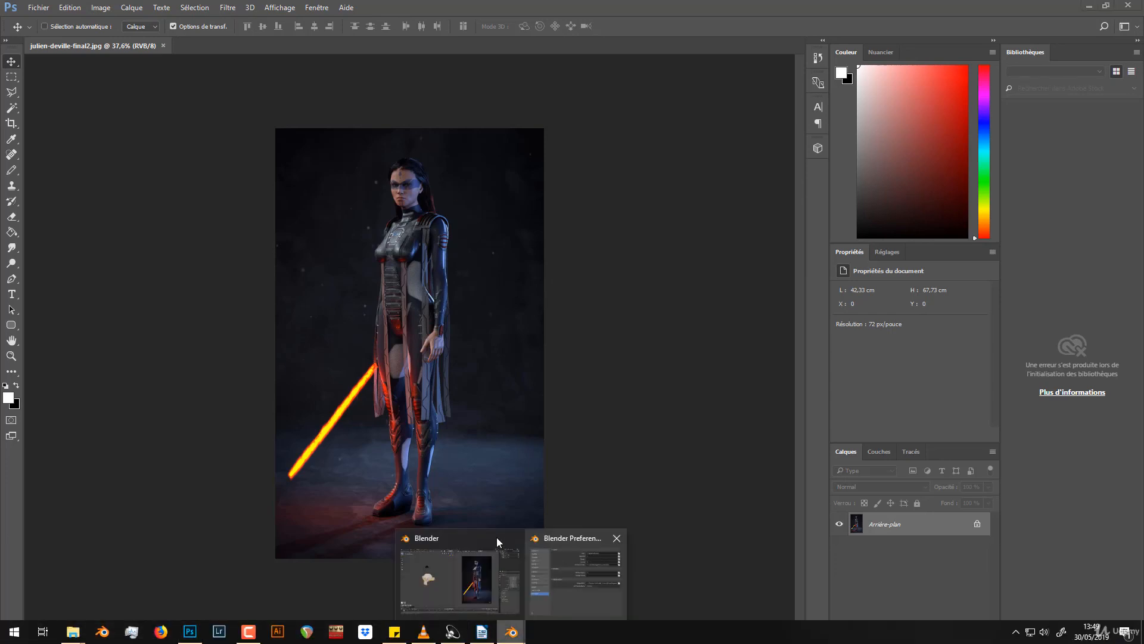
{"action": "left_click", "coordinate": [497, 541]}
{"action": "left_click", "coordinate": [628, 37]}
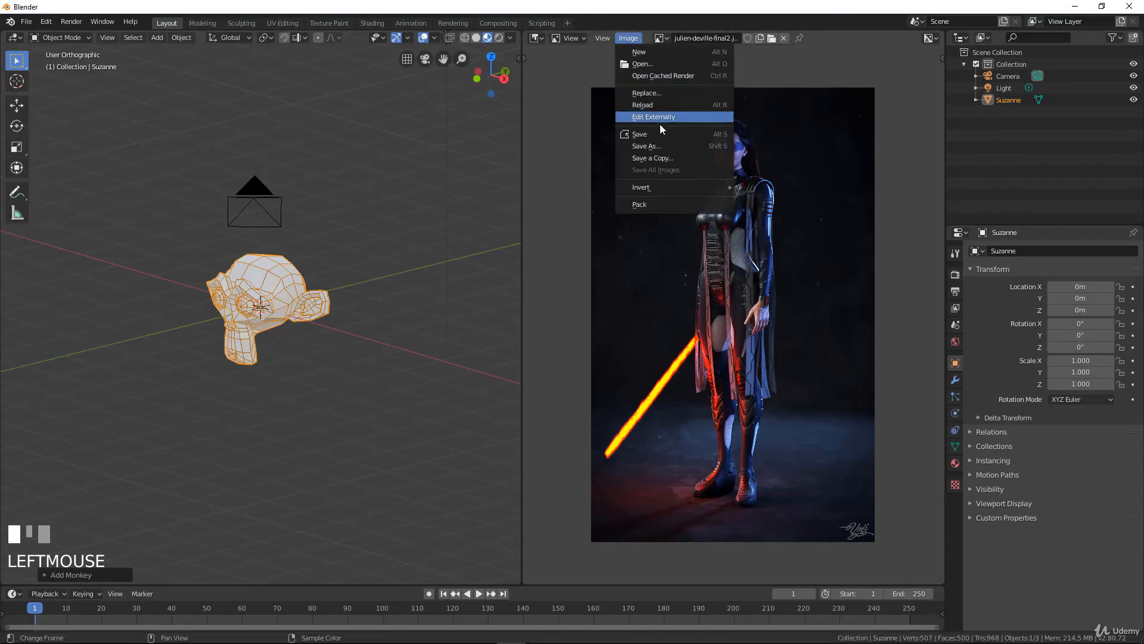
{"action": "left_click", "coordinate": [653, 105]}
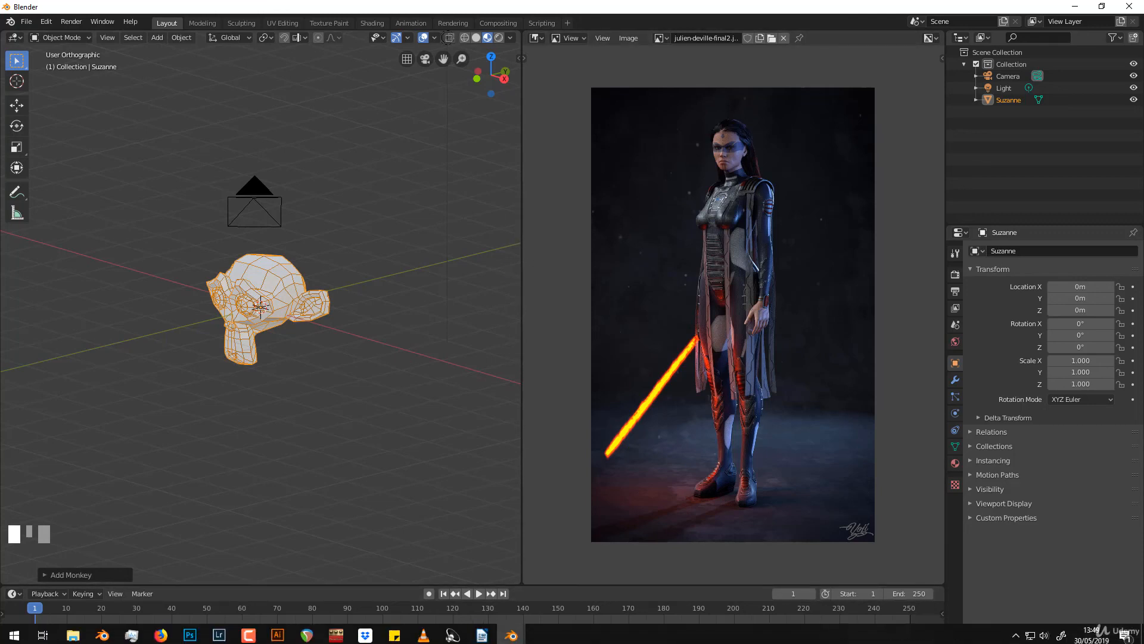
Bring the Blender Preferences window back to the front and collapse the Data, Render and Applications sections of File Paths.
{"action": "mouse_move", "coordinate": [511, 632]}
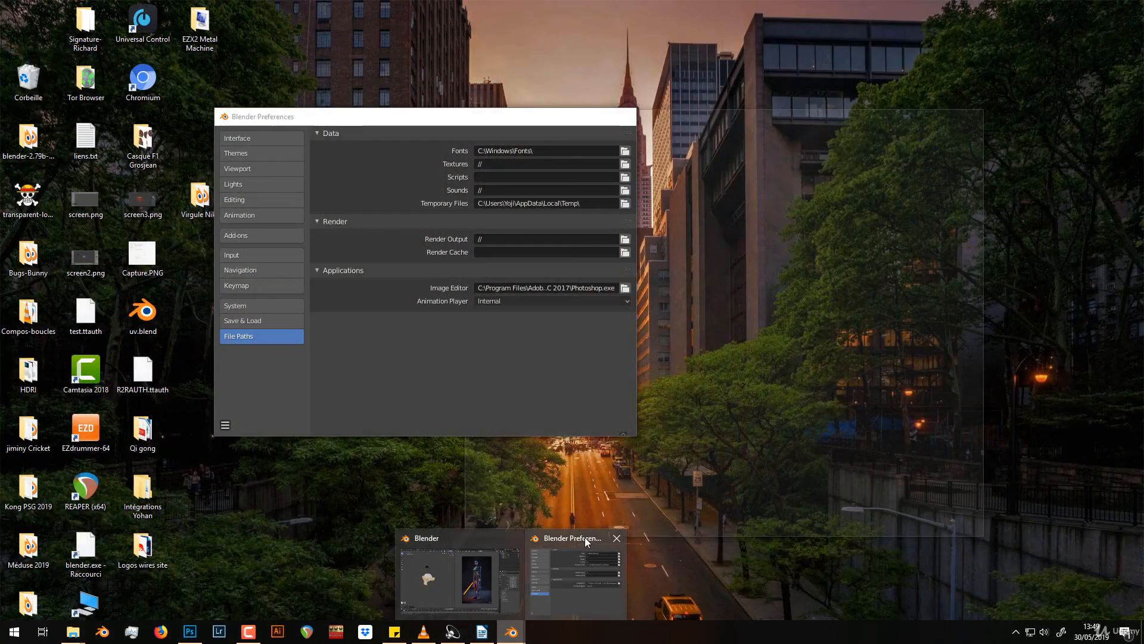
{"action": "left_click", "coordinate": [585, 538]}
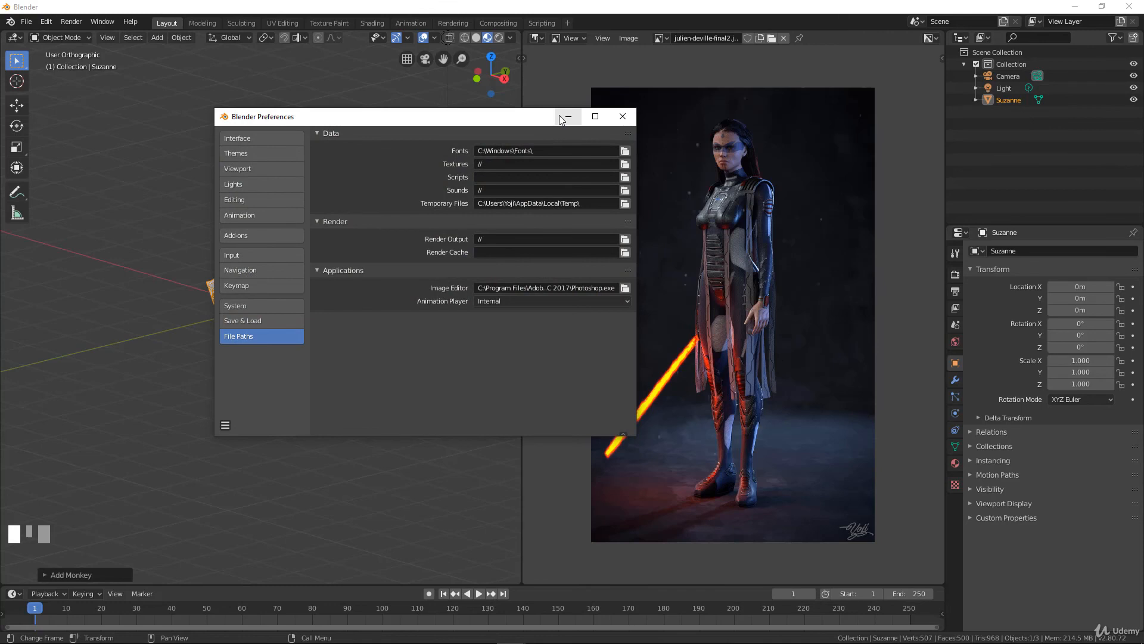
{"action": "left_click", "coordinate": [489, 129]}
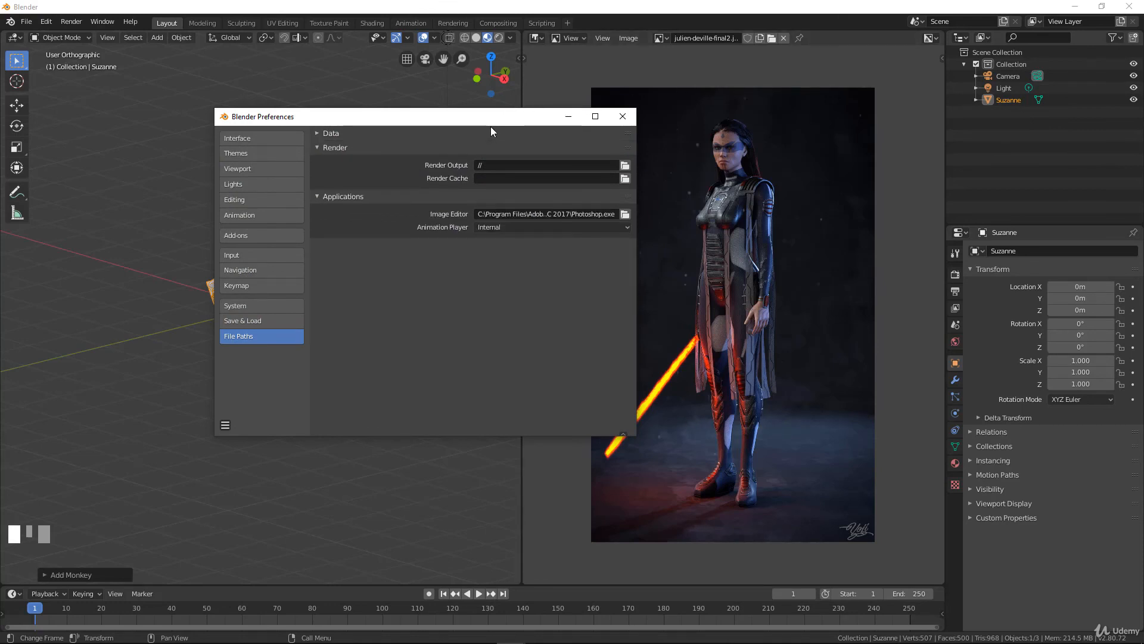
{"action": "left_click_drag", "start_coordinate": [492, 118], "coordinate": [535, 115]}
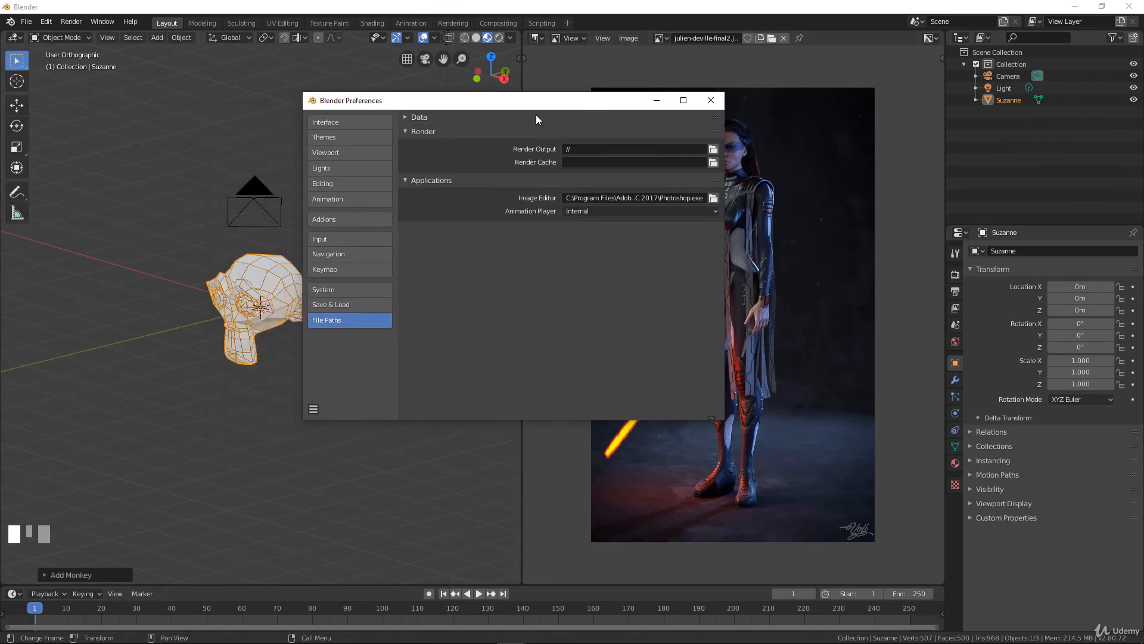
{"action": "left_click", "coordinate": [405, 117]}
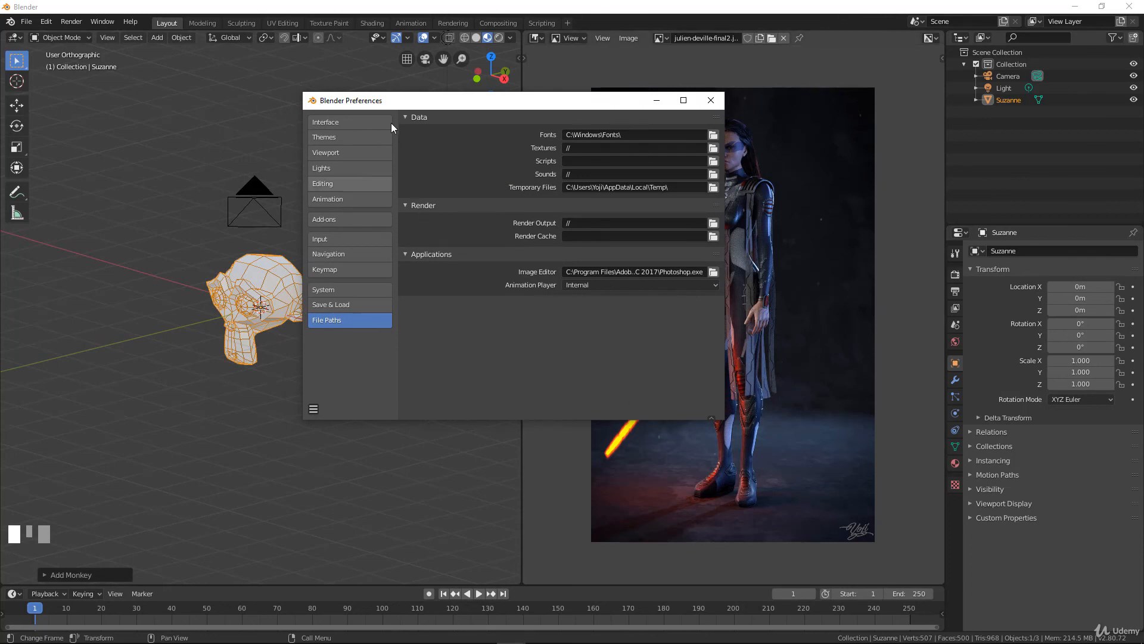
{"action": "left_click", "coordinate": [405, 118]}
{"action": "left_click", "coordinate": [410, 131]}
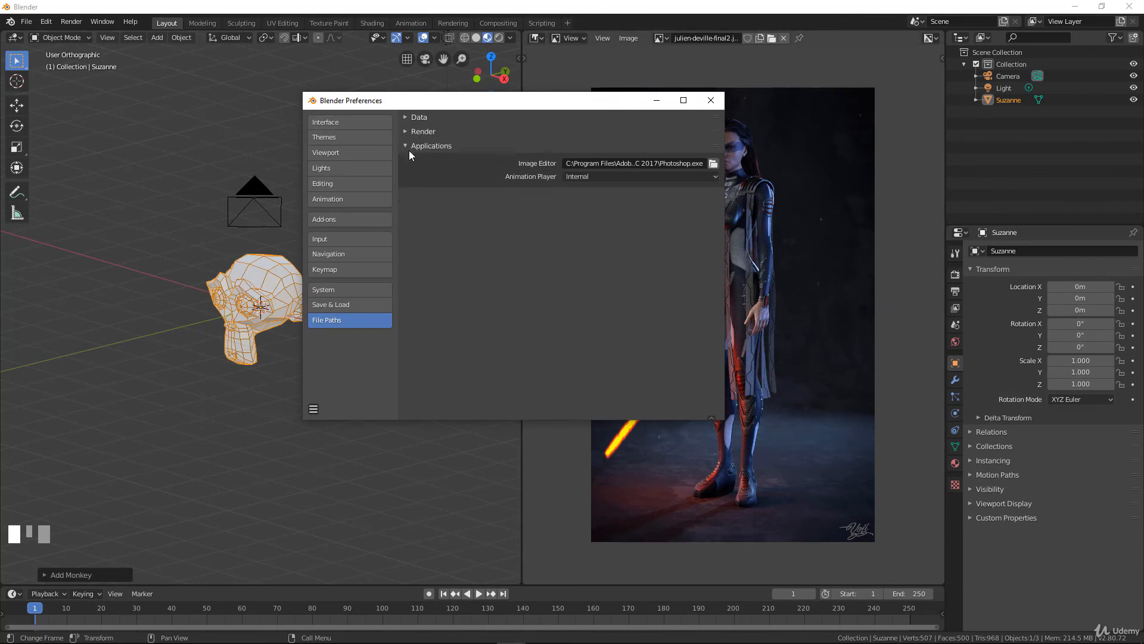
{"action": "left_click", "coordinate": [409, 146]}
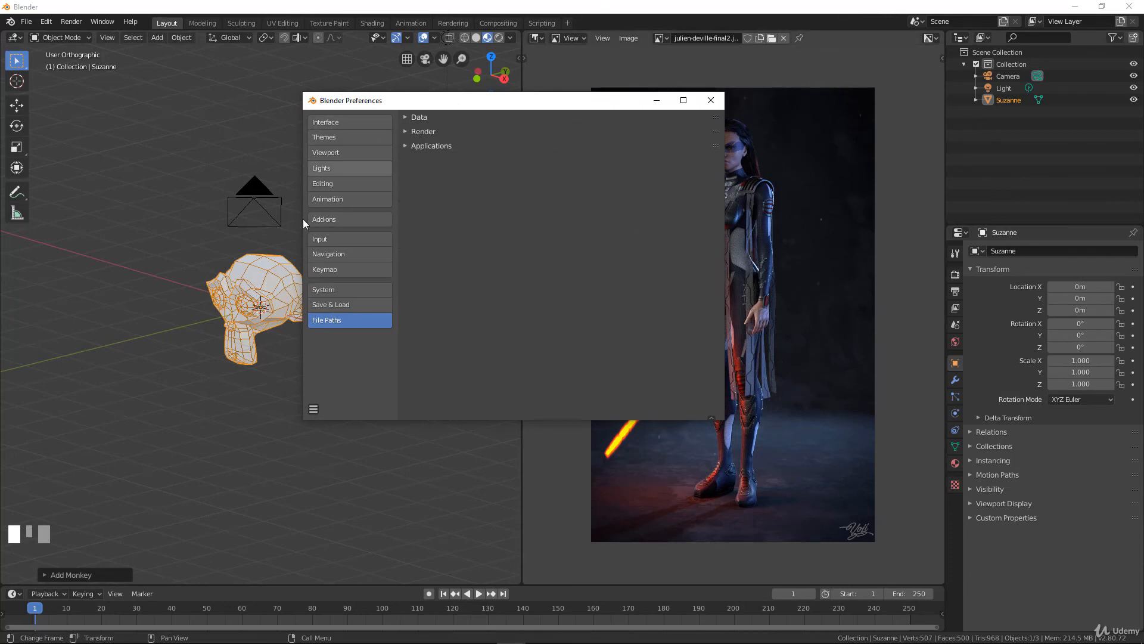